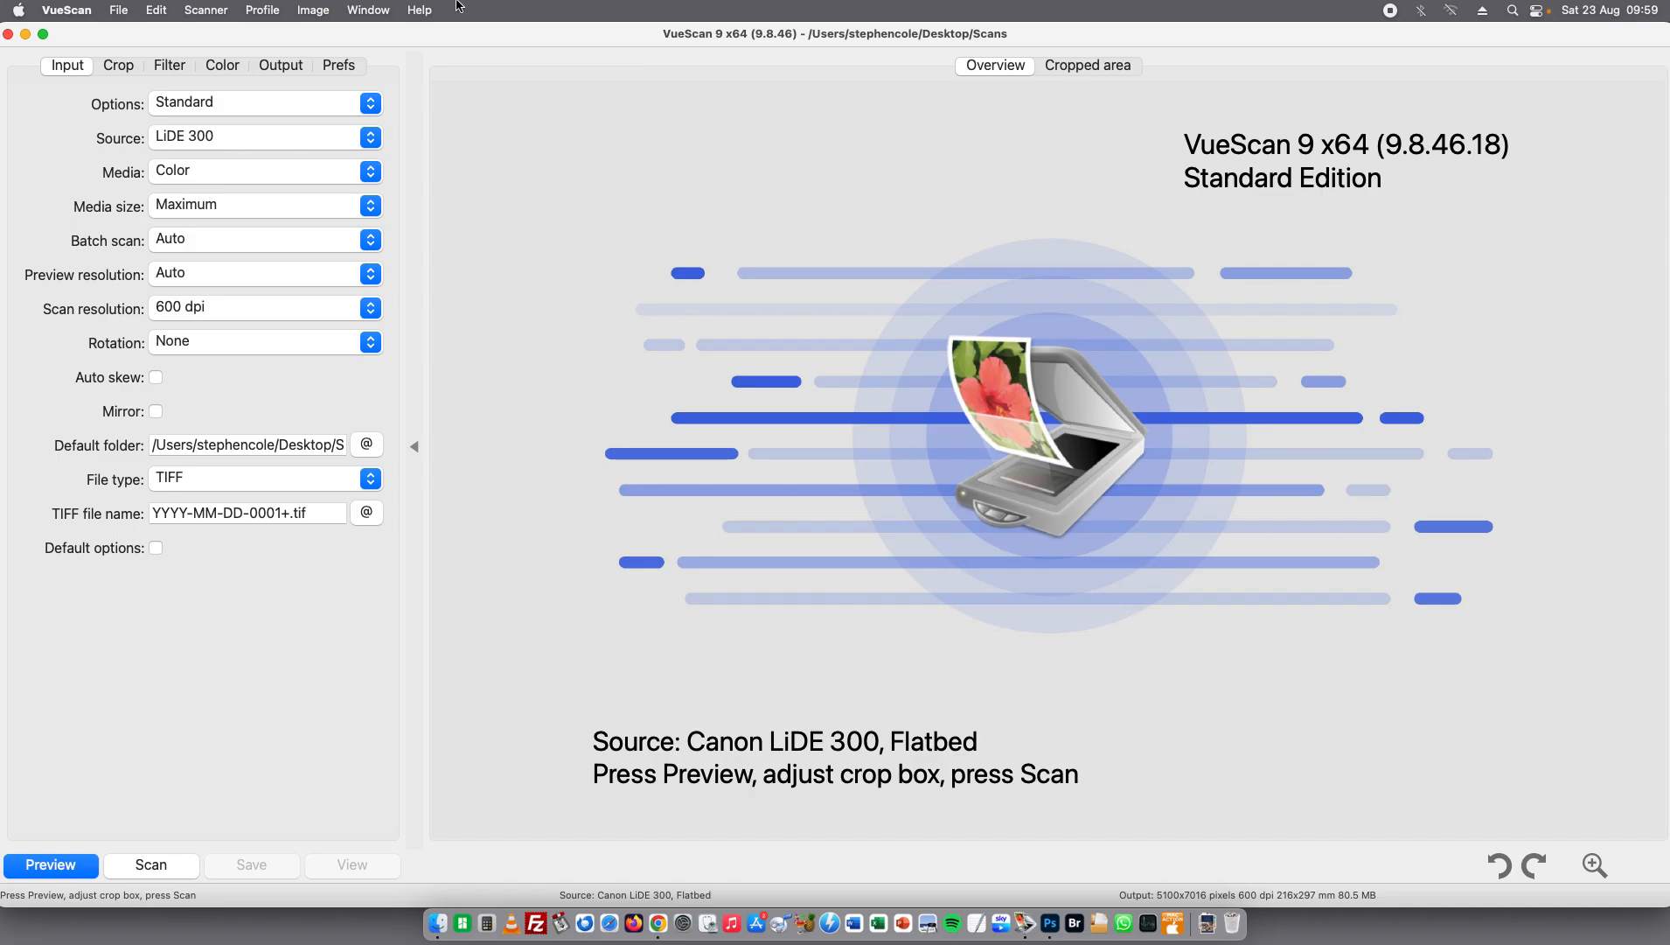
# Review the scanner's crop, filter, color, output and input settings, including the available color balance options
pyautogui.click(117, 64)
pyautogui.click(170, 66)
pyautogui.click(214, 66)
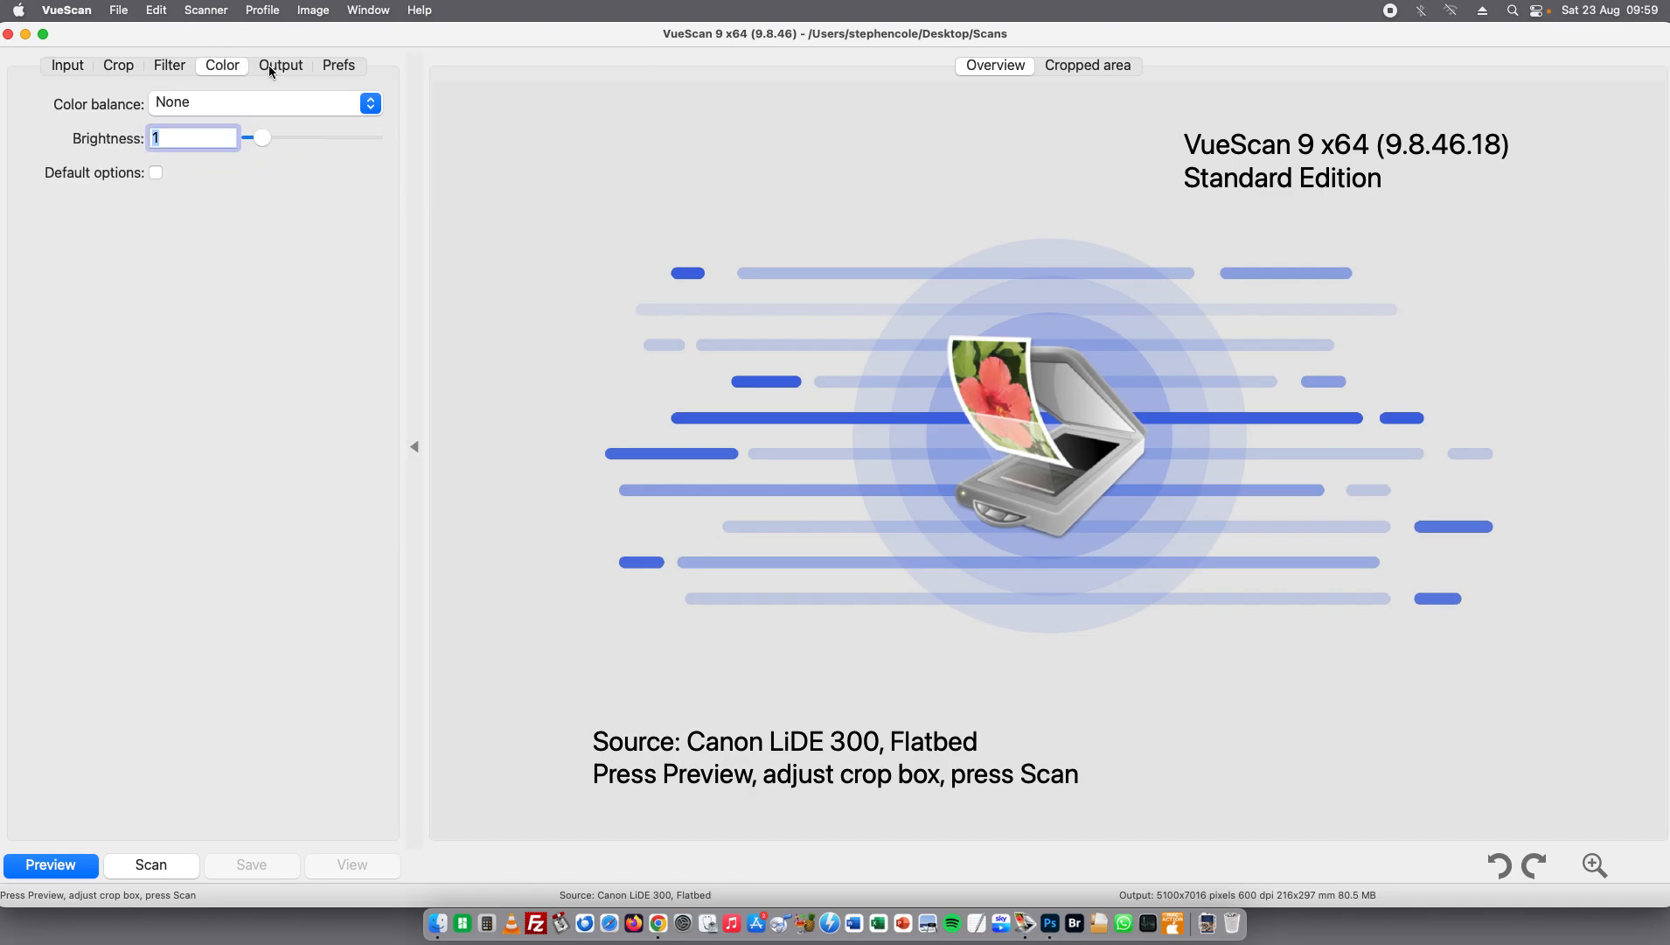
pyautogui.click(269, 66)
pyautogui.click(231, 64)
pyautogui.click(71, 66)
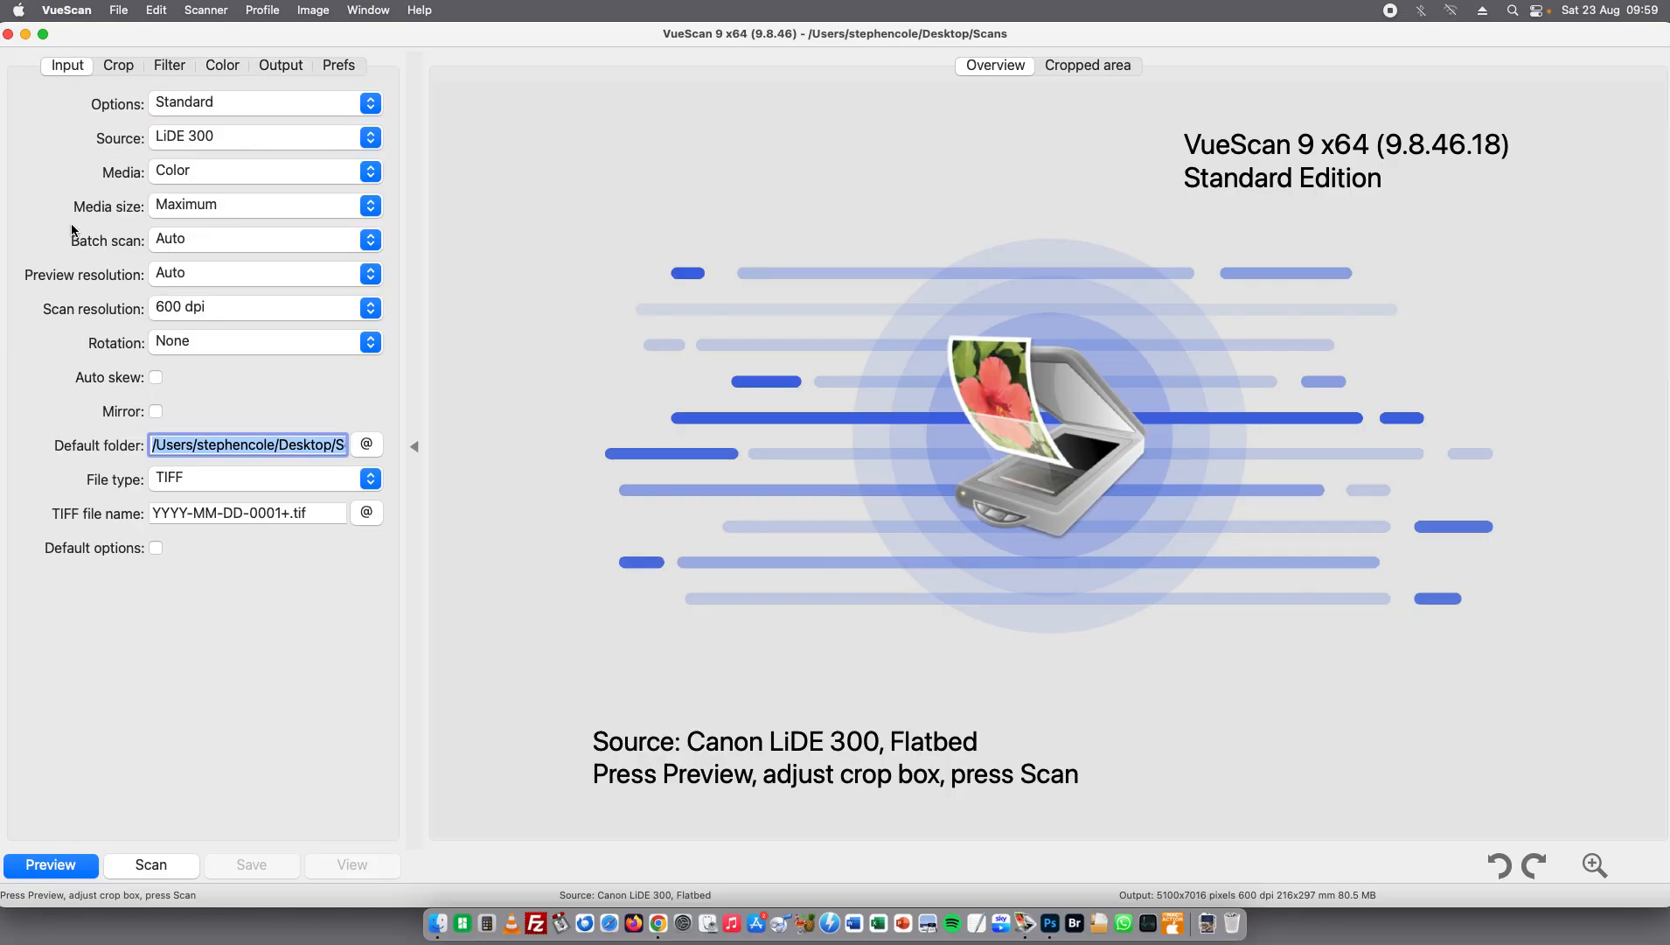
pyautogui.click(225, 67)
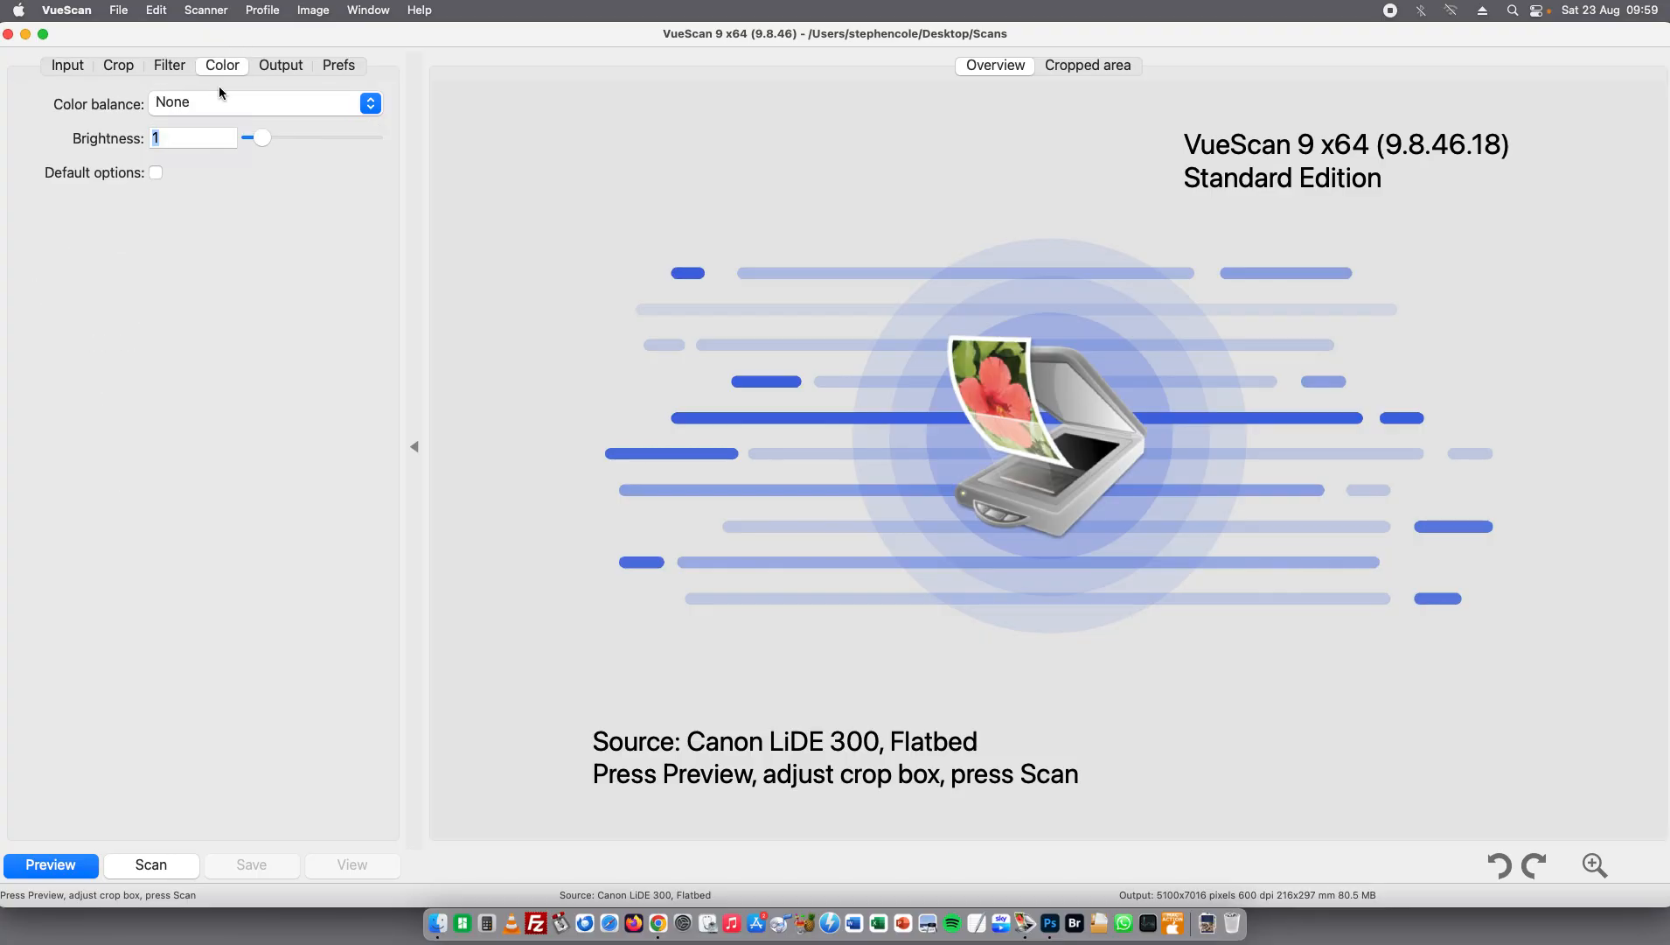
pyautogui.click(181, 101)
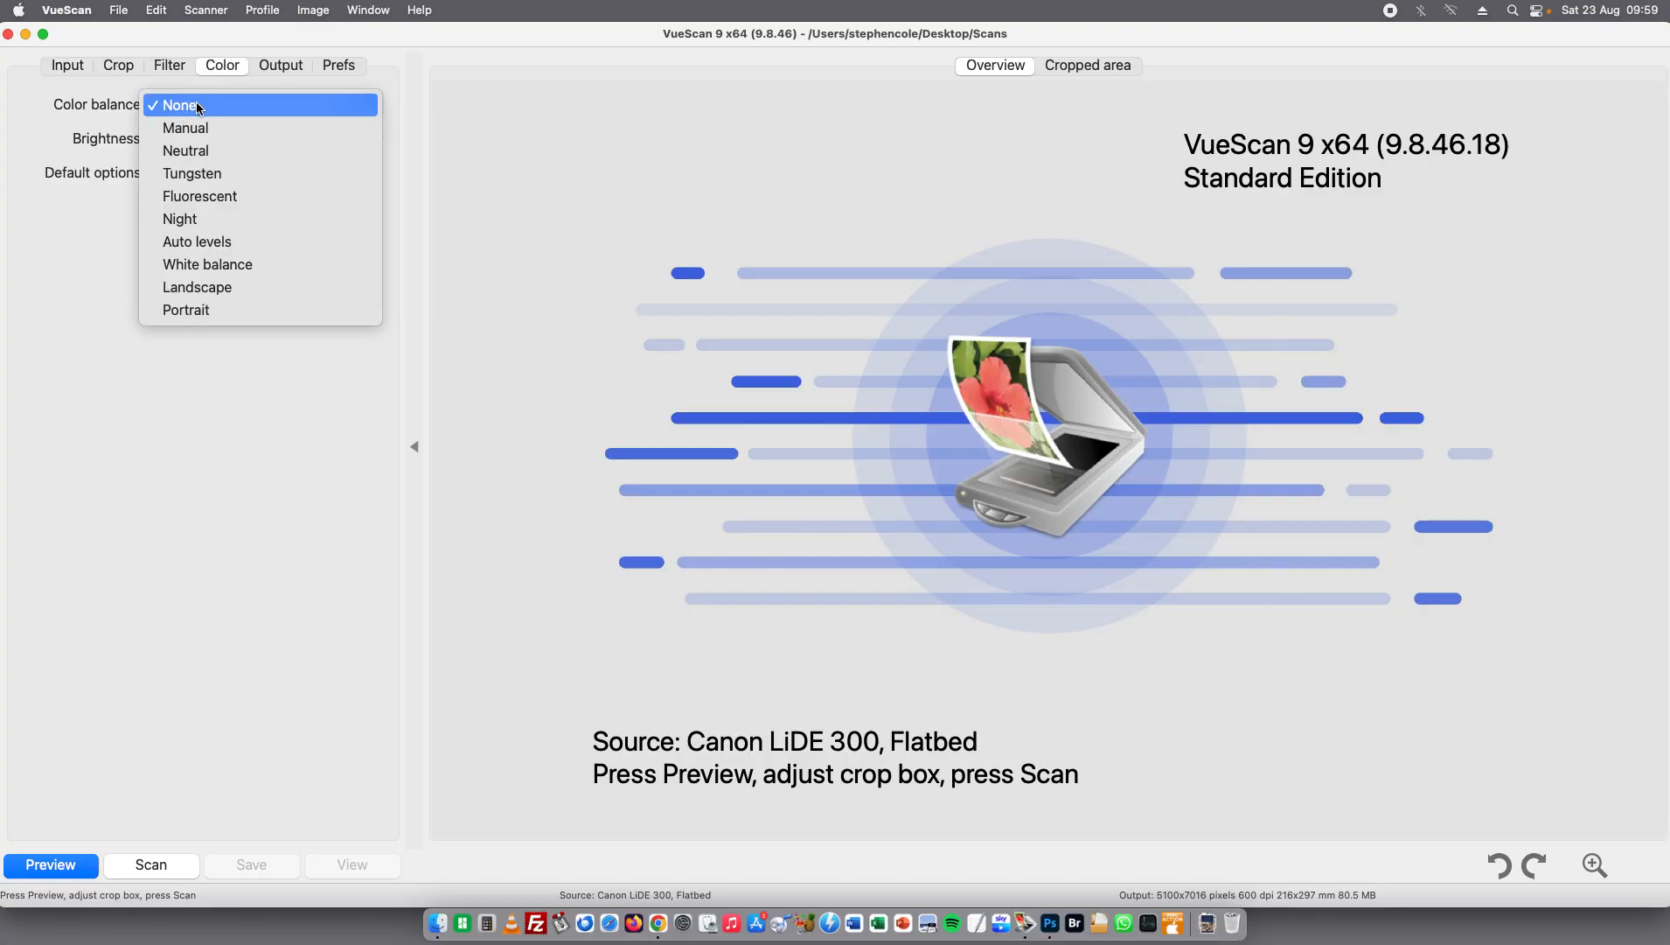
pyautogui.click(197, 103)
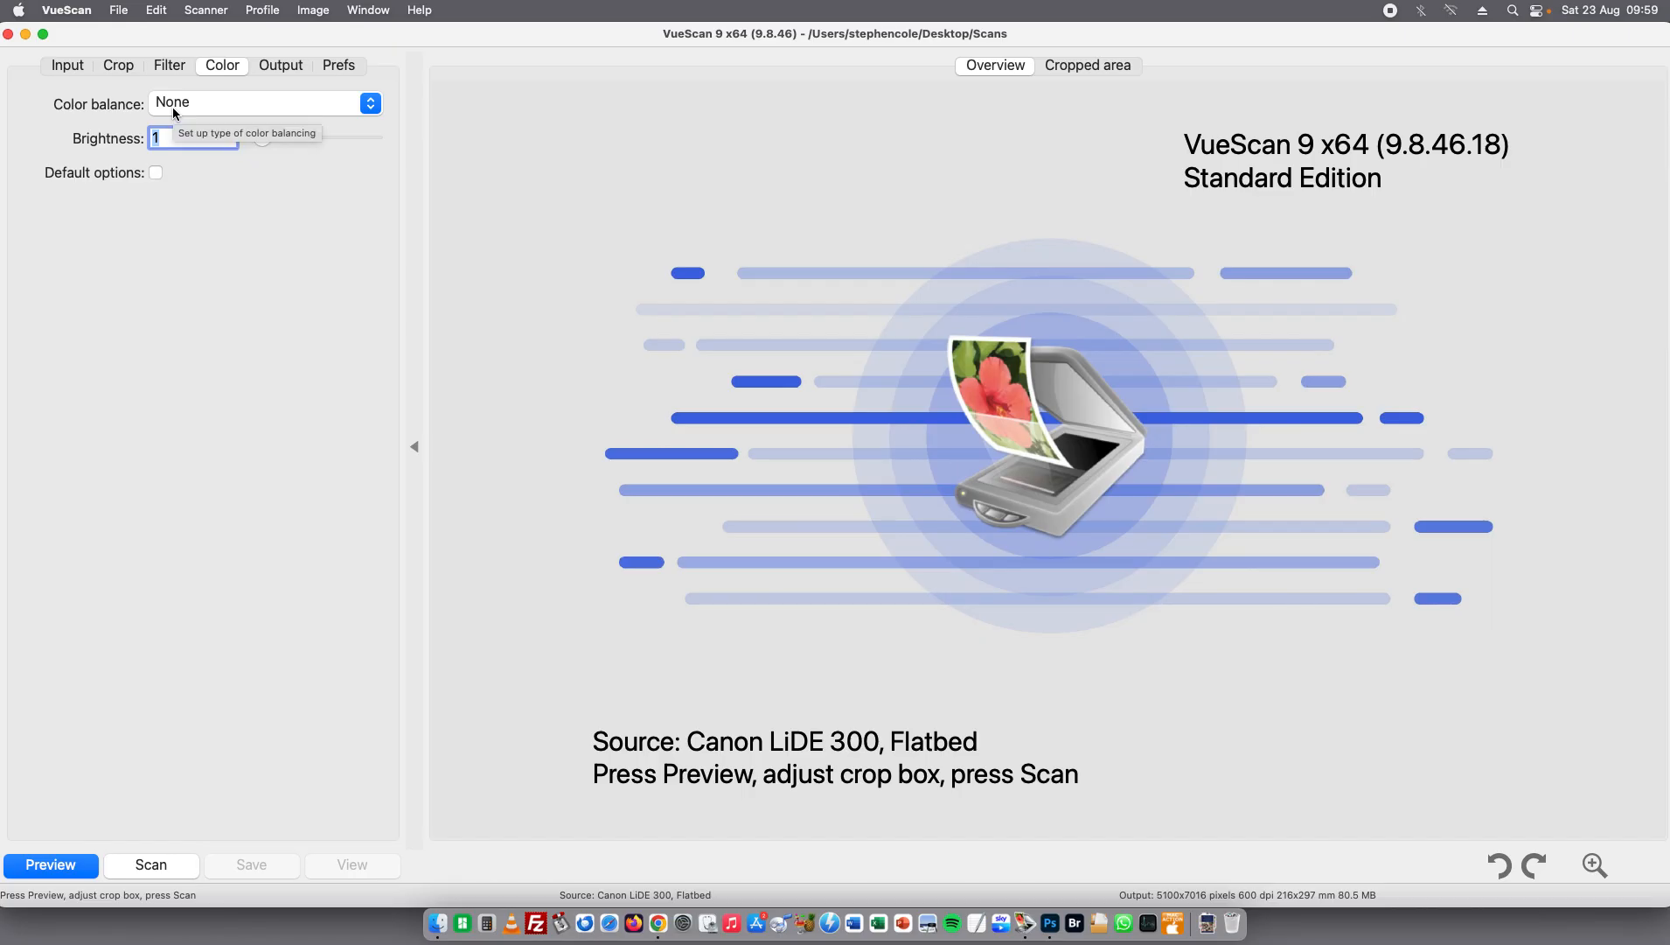
pyautogui.click(166, 63)
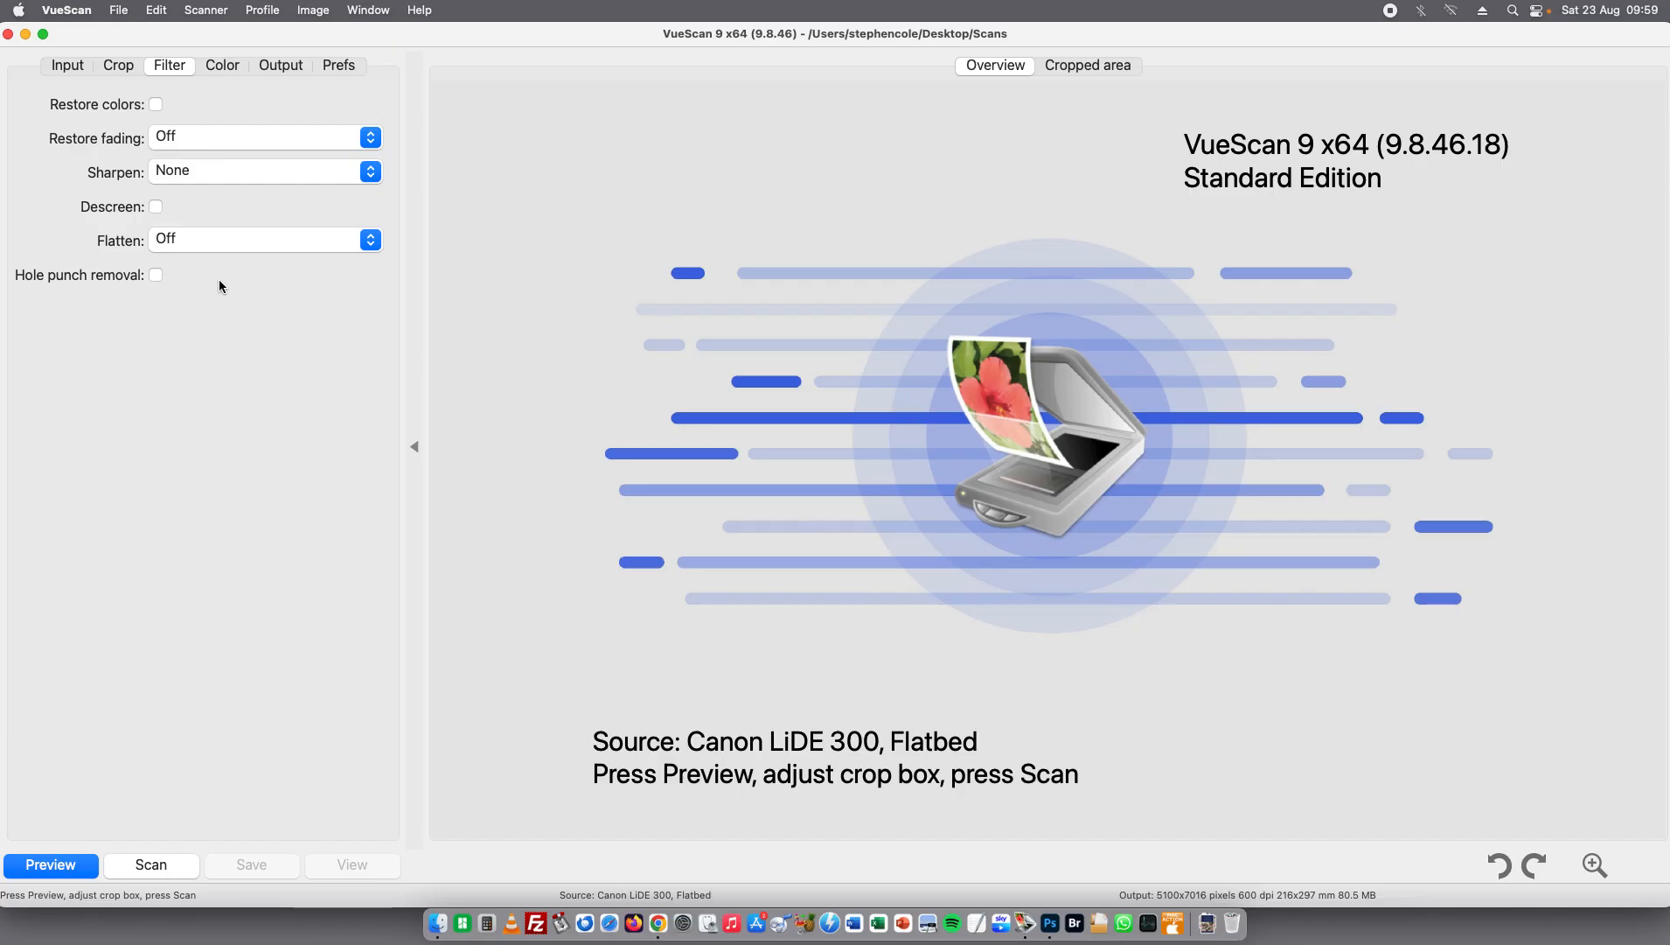
pyautogui.click(68, 65)
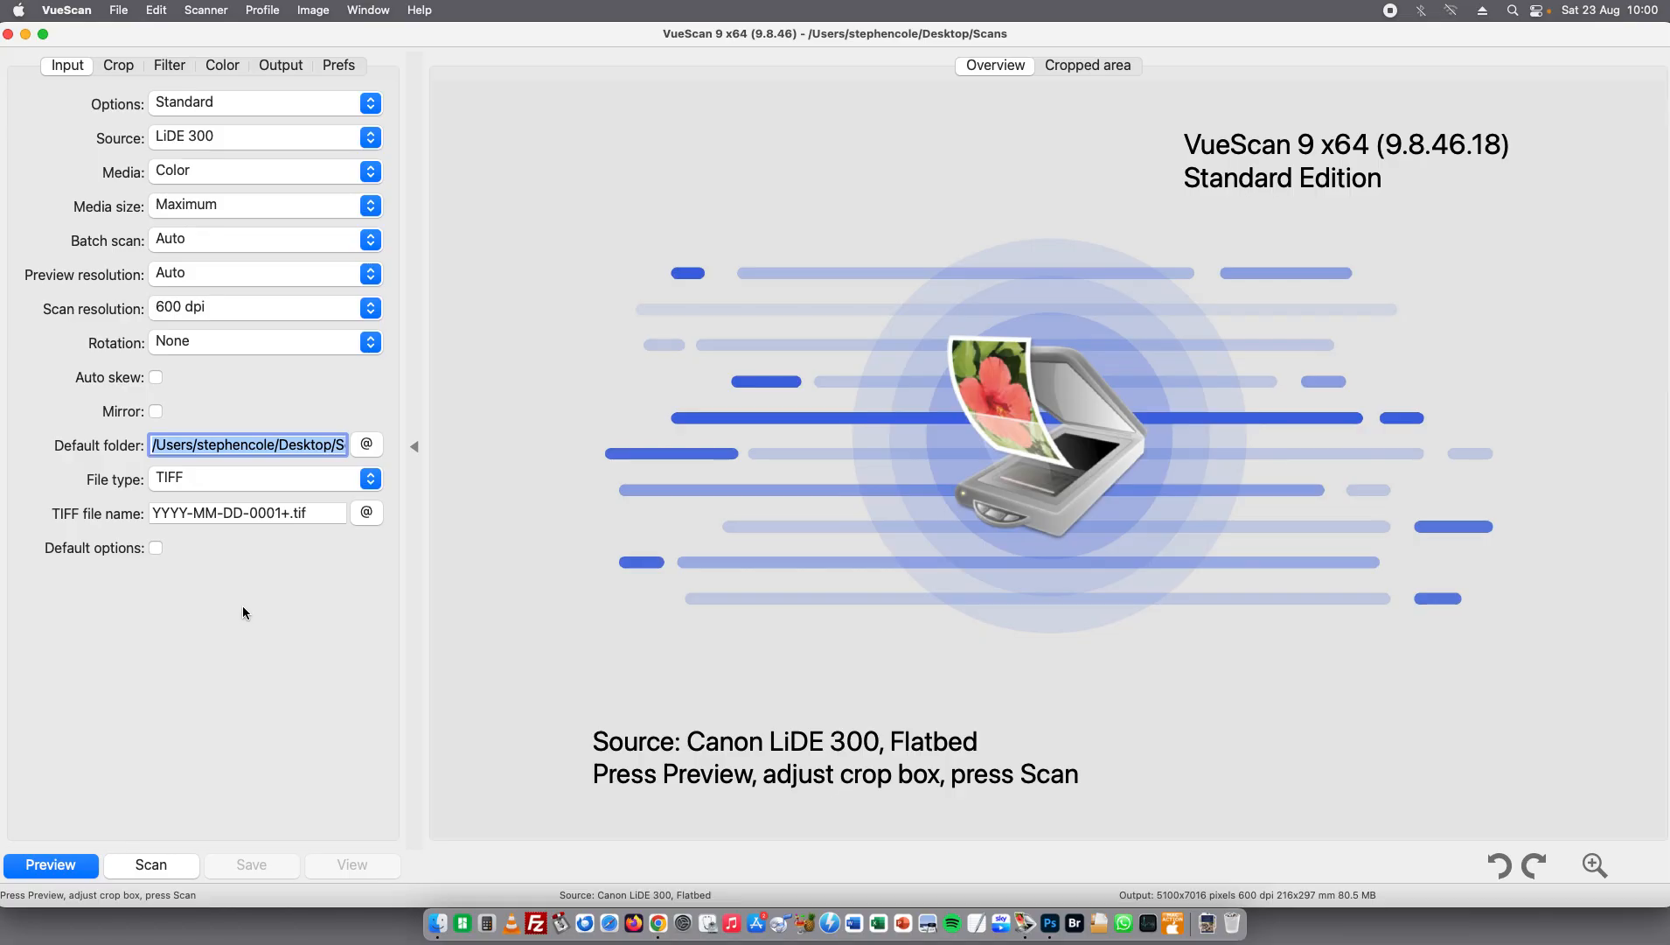
# Preview the scan and extend the crop box to about 212 x 266 mm so it encloses the whole Spiritualized print
pyautogui.click(40, 862)
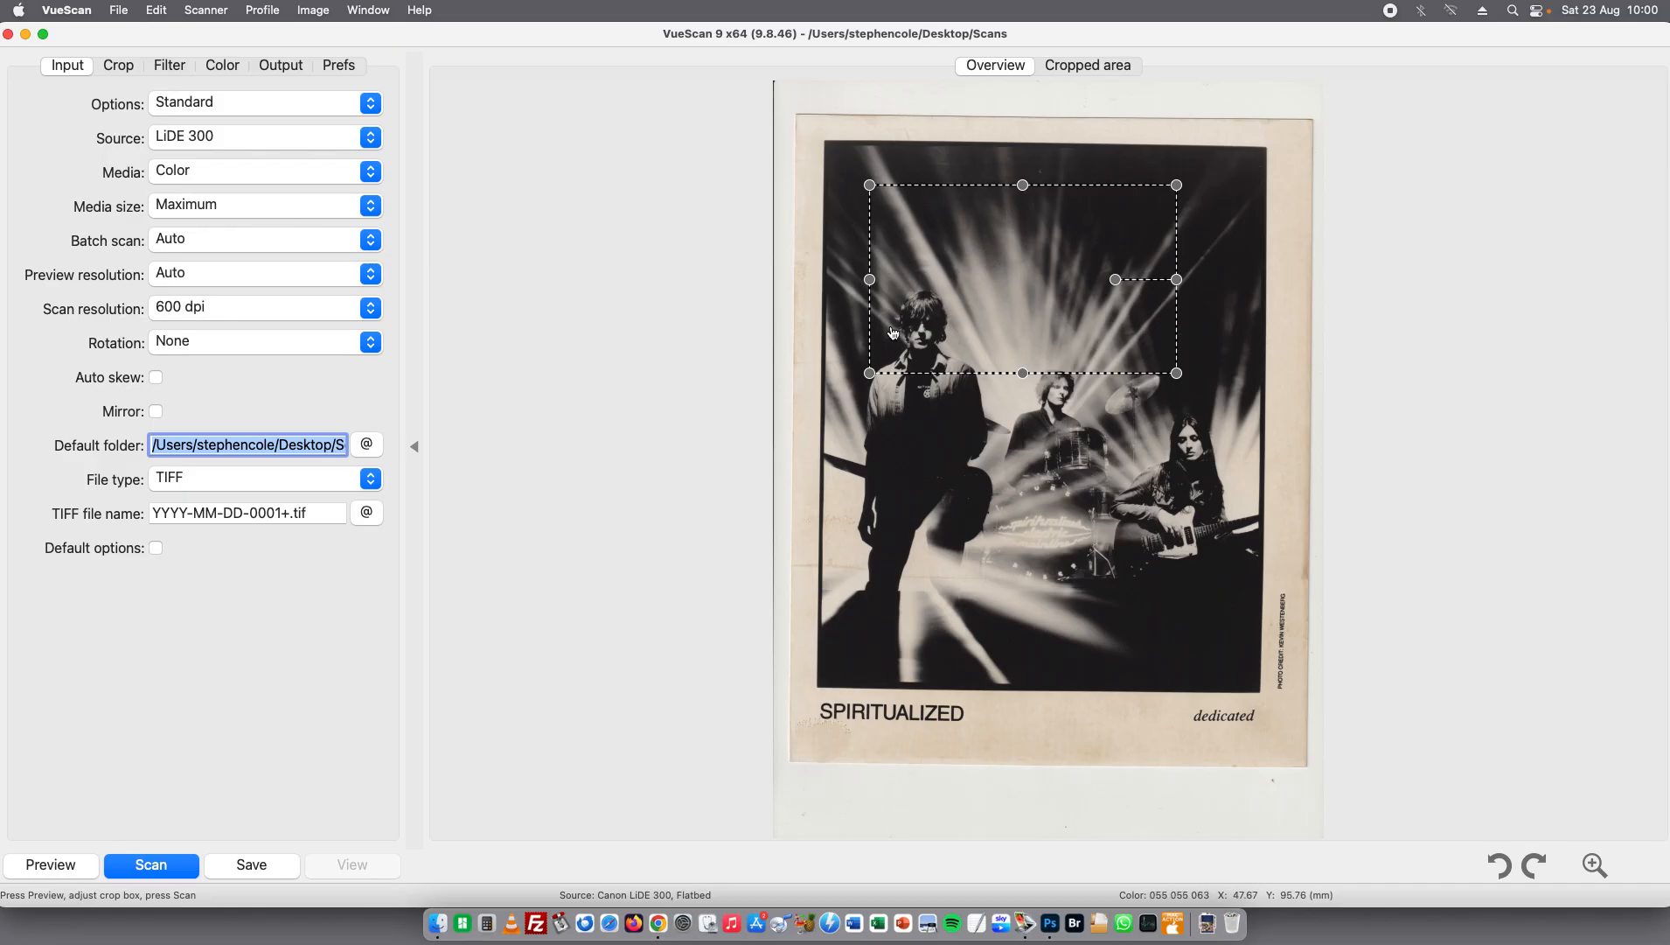
pyautogui.moveTo(872, 280); pyautogui.dragTo(782, 279)
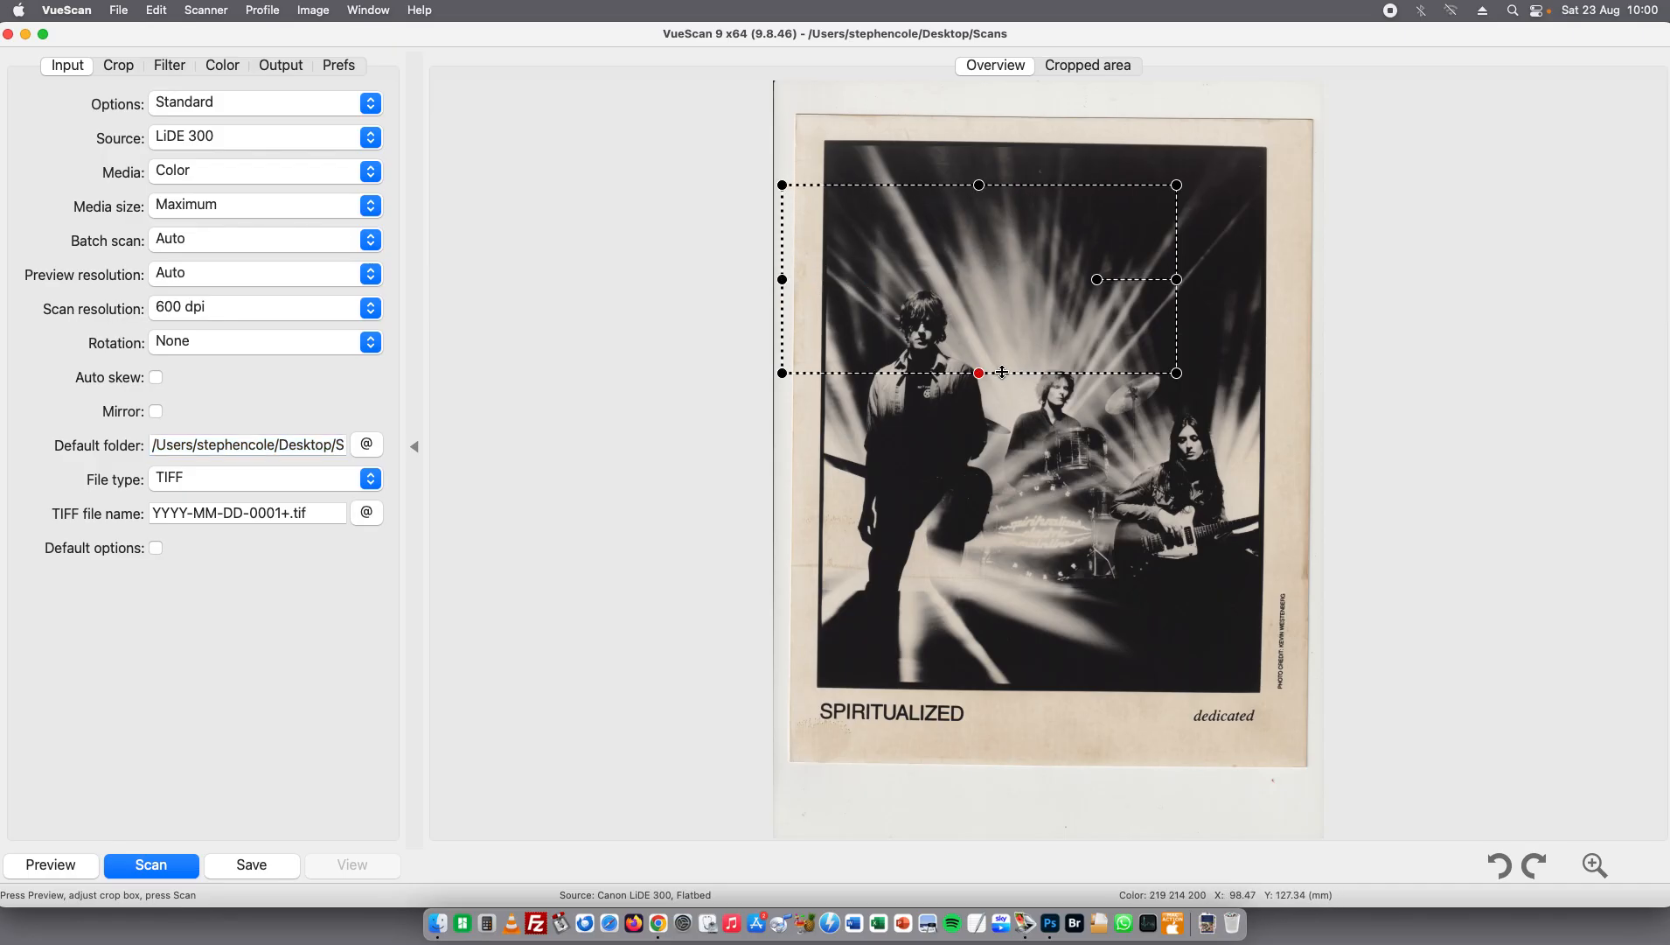
pyautogui.moveTo(979, 374); pyautogui.dragTo(979, 782)
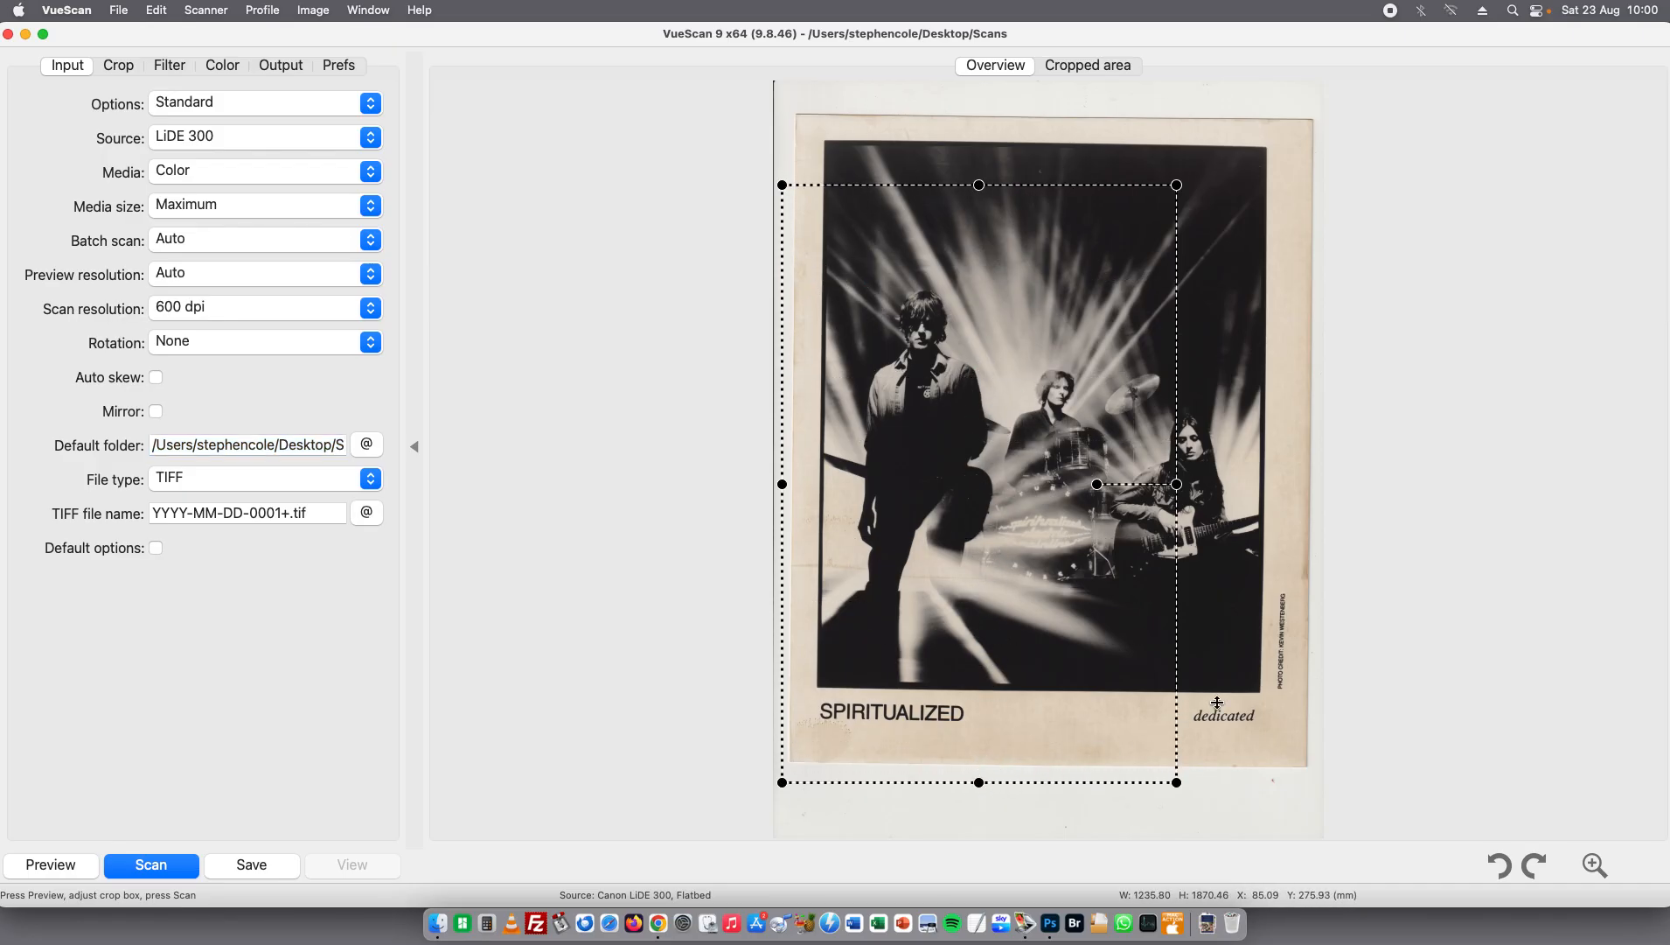
pyautogui.moveTo(1180, 493); pyautogui.dragTo(1323, 477)
pyautogui.moveTo(1052, 185); pyautogui.dragTo(1052, 103)
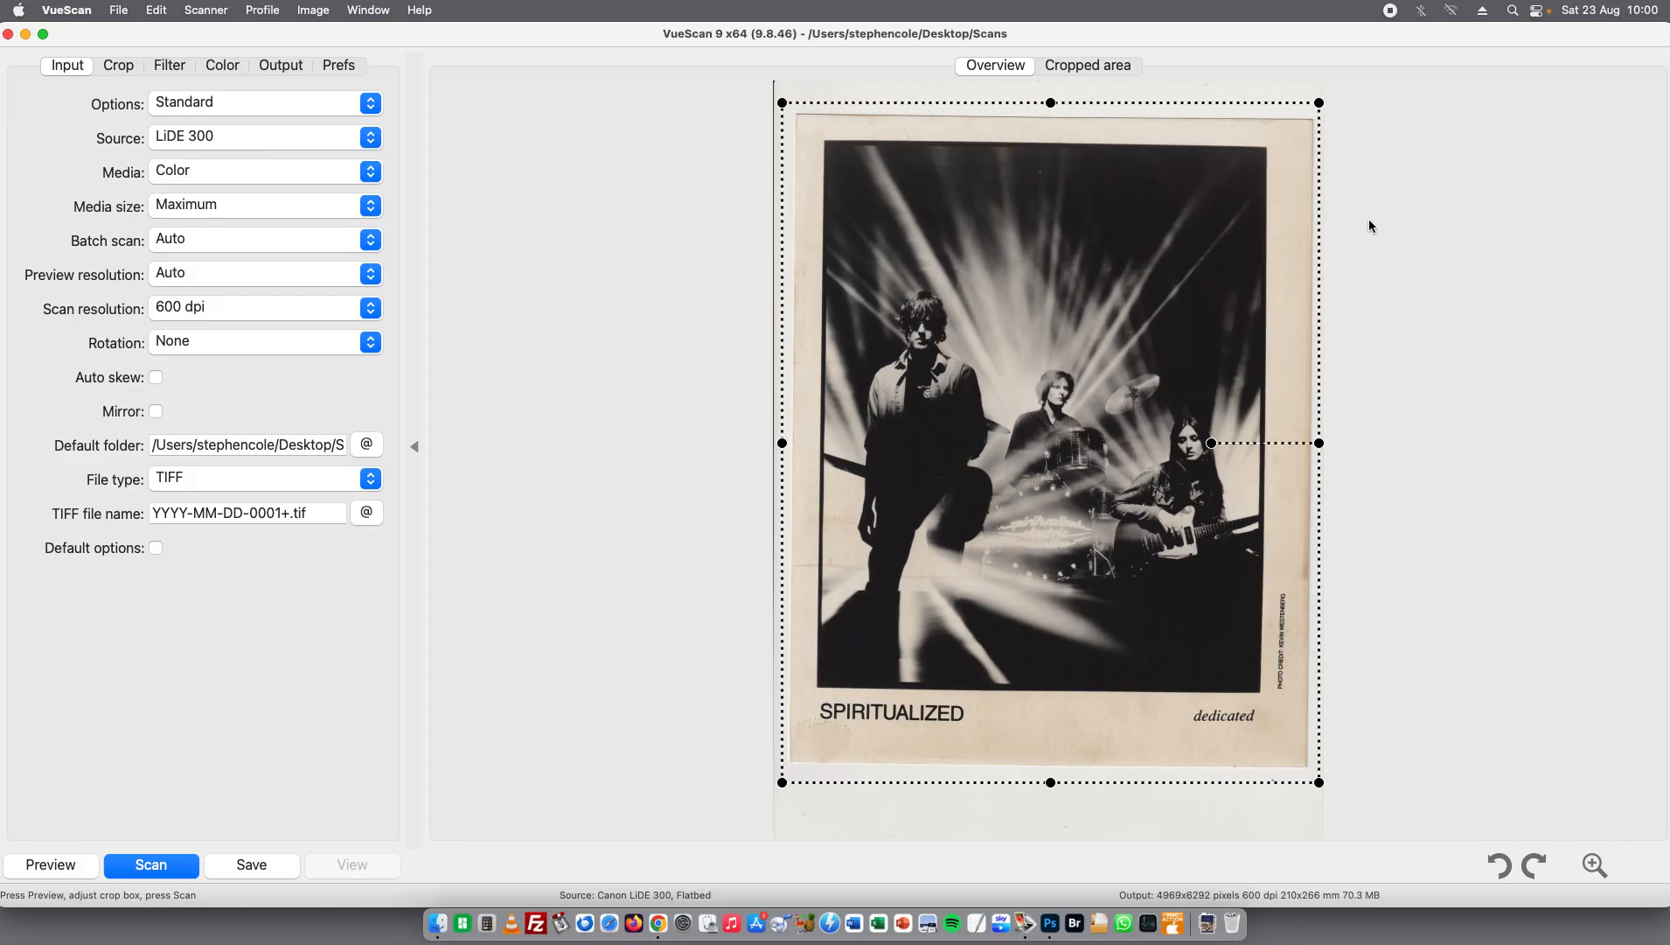
pyautogui.moveTo(1323, 442); pyautogui.dragTo(1326, 376)
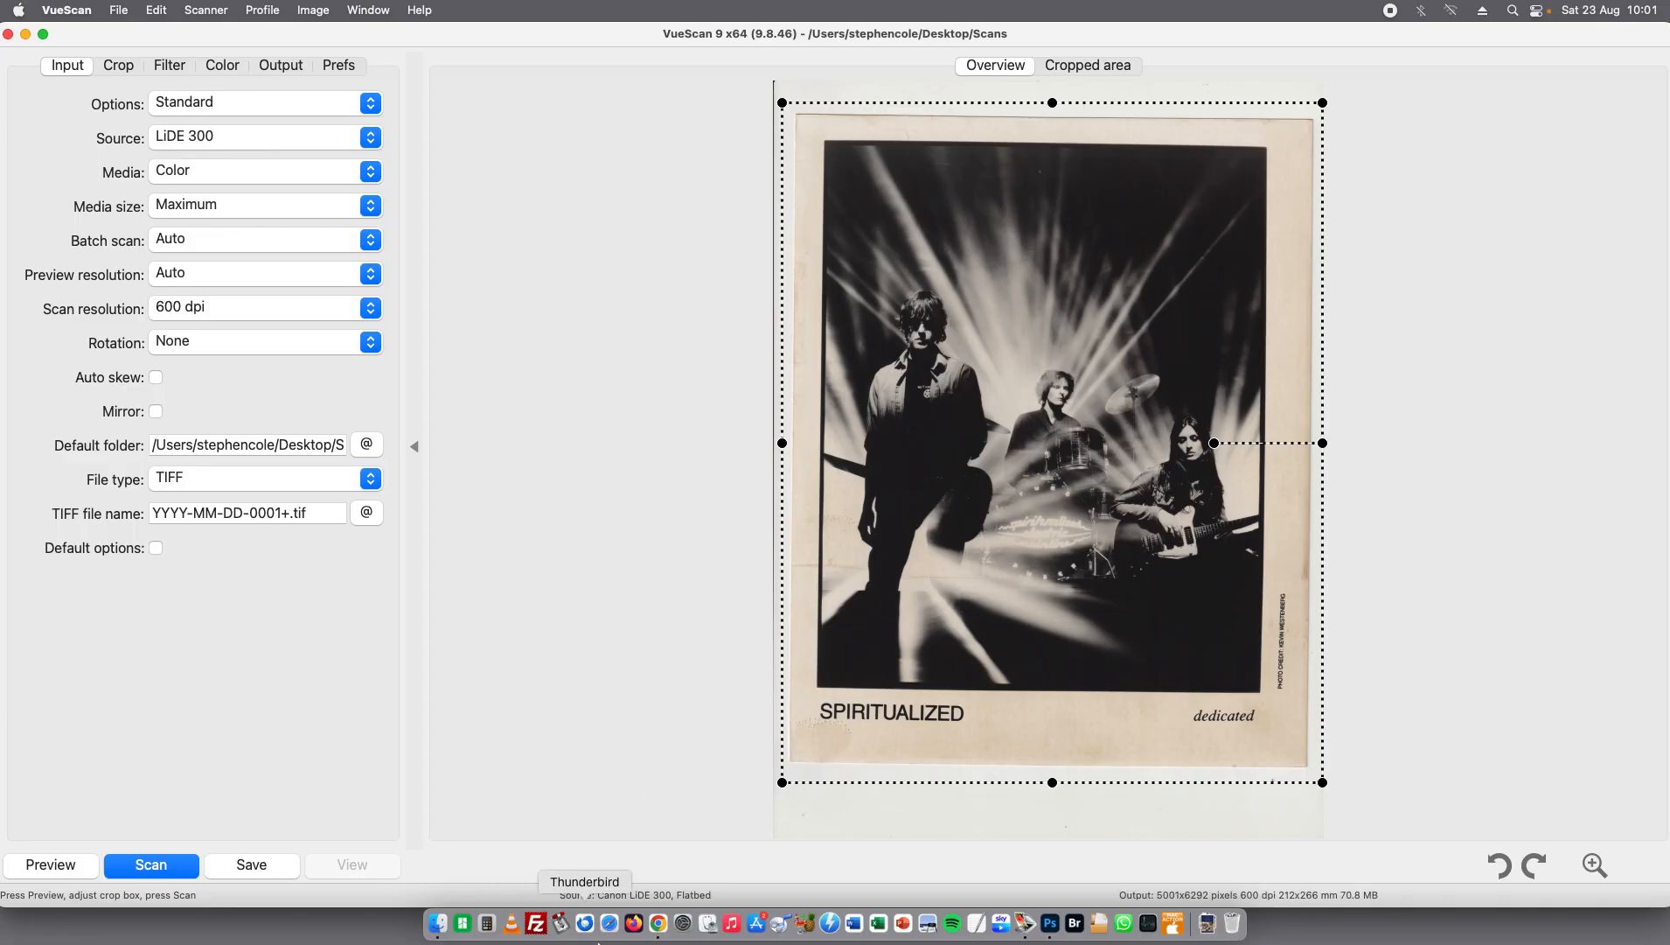
# Scan the cropped area and open the resulting 2025-08-23-0001.tif from the Scans folder in Photoshop
pyautogui.click(151, 865)
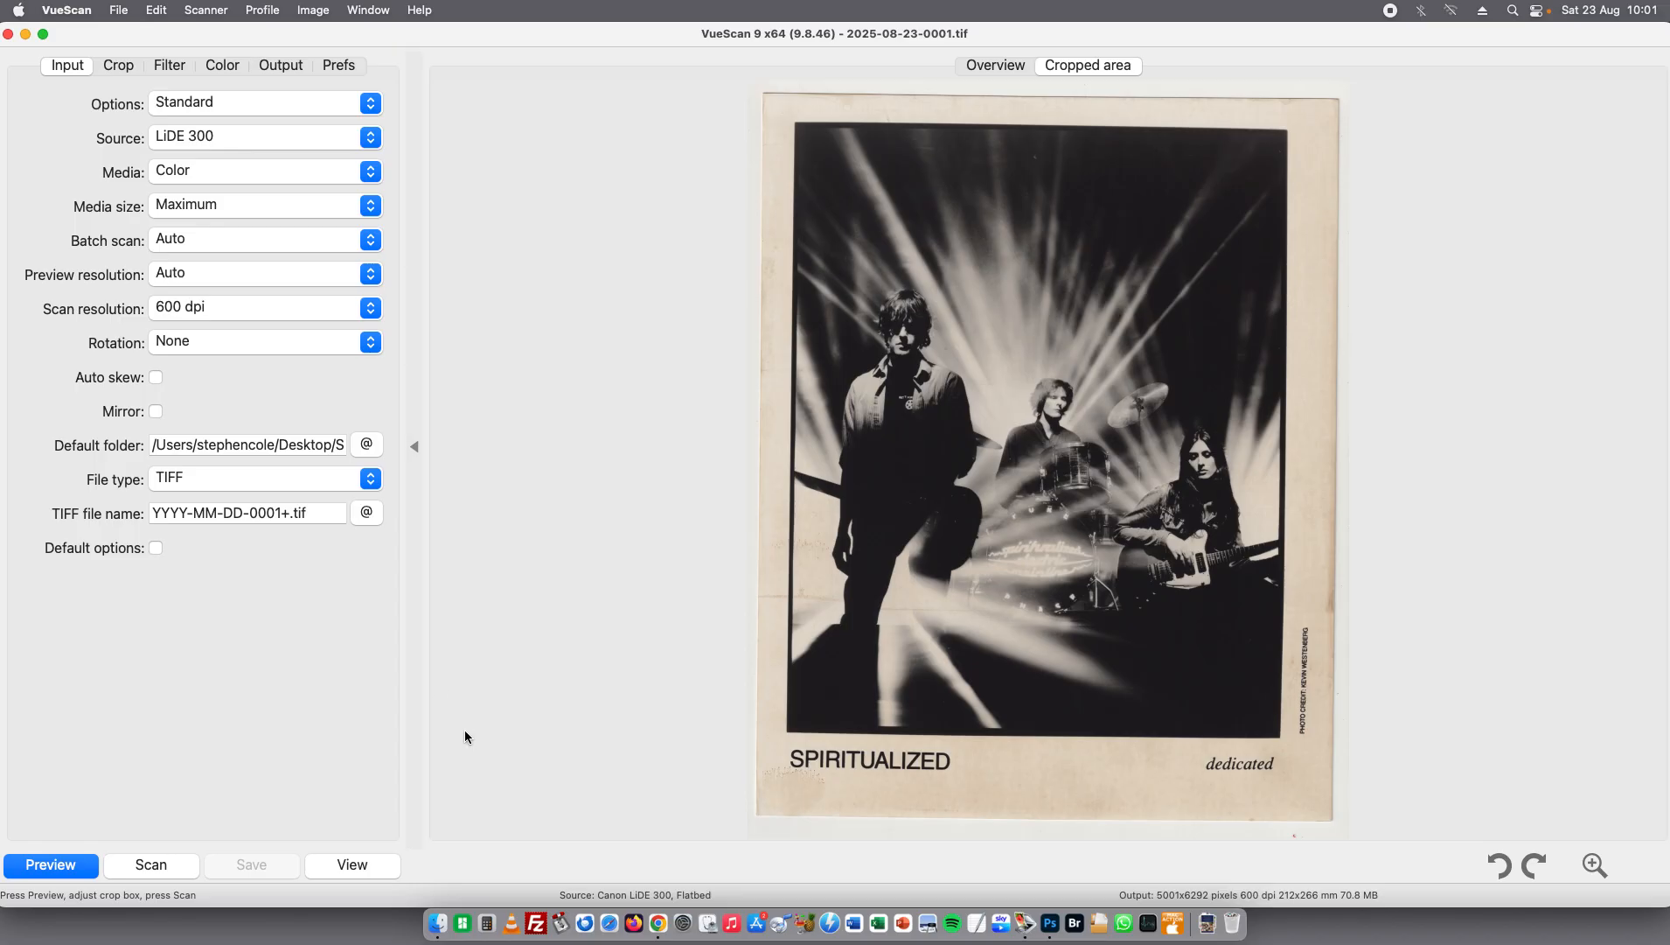
pyautogui.click(437, 923)
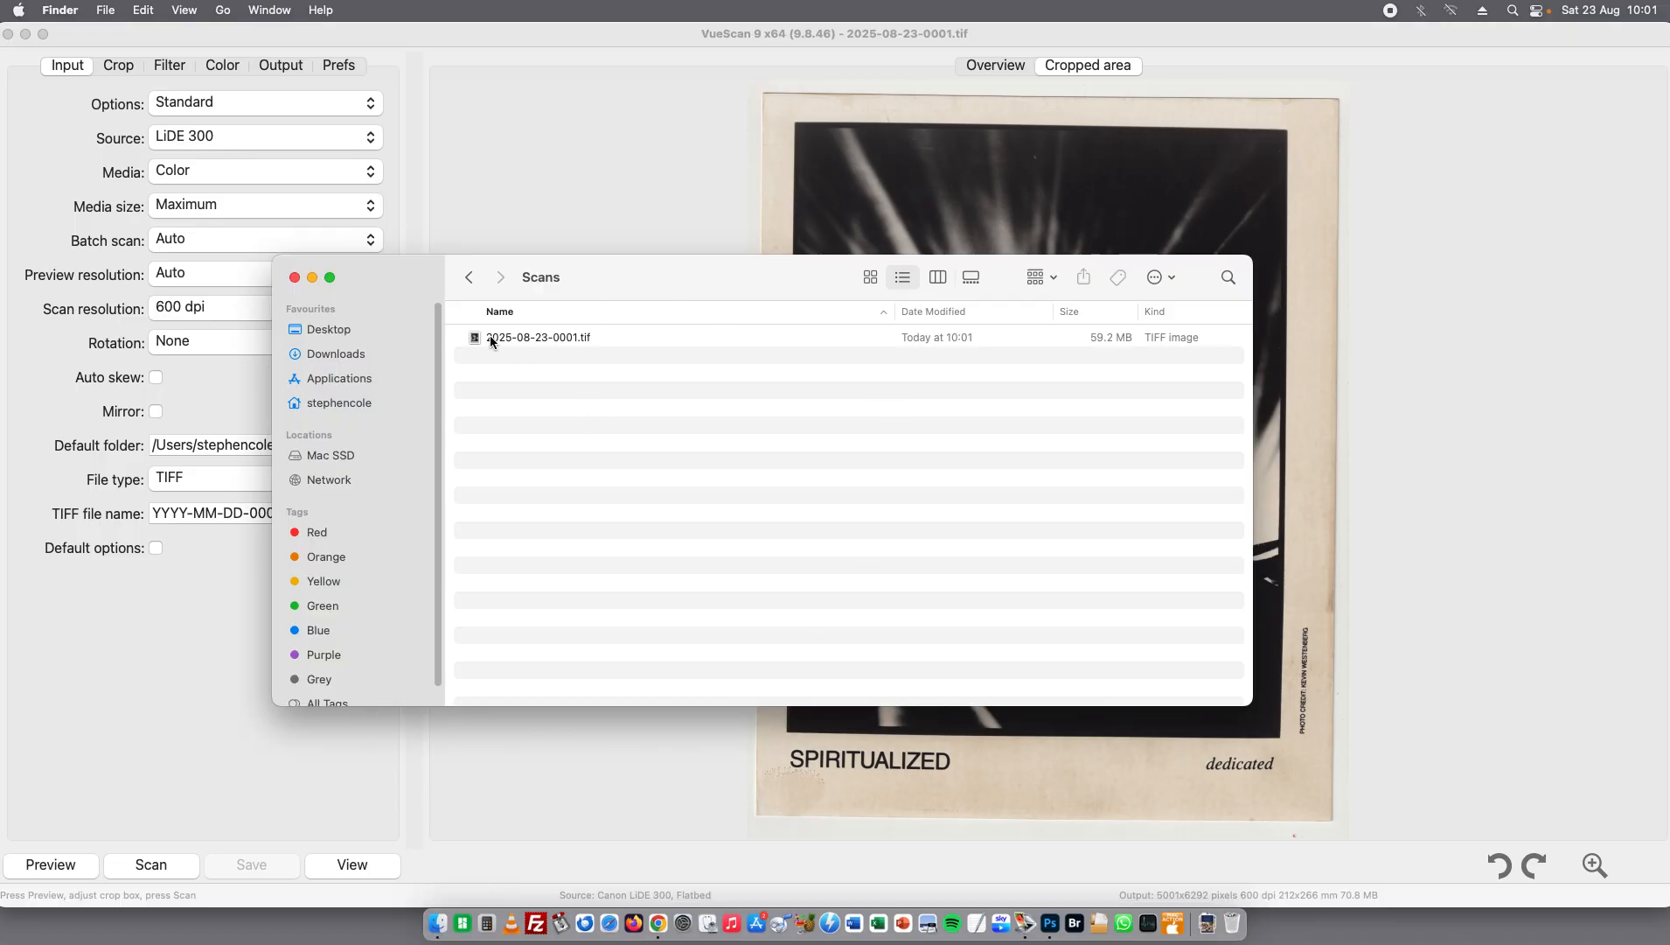
pyautogui.moveTo(492, 340); pyautogui.dragTo(1050, 922)
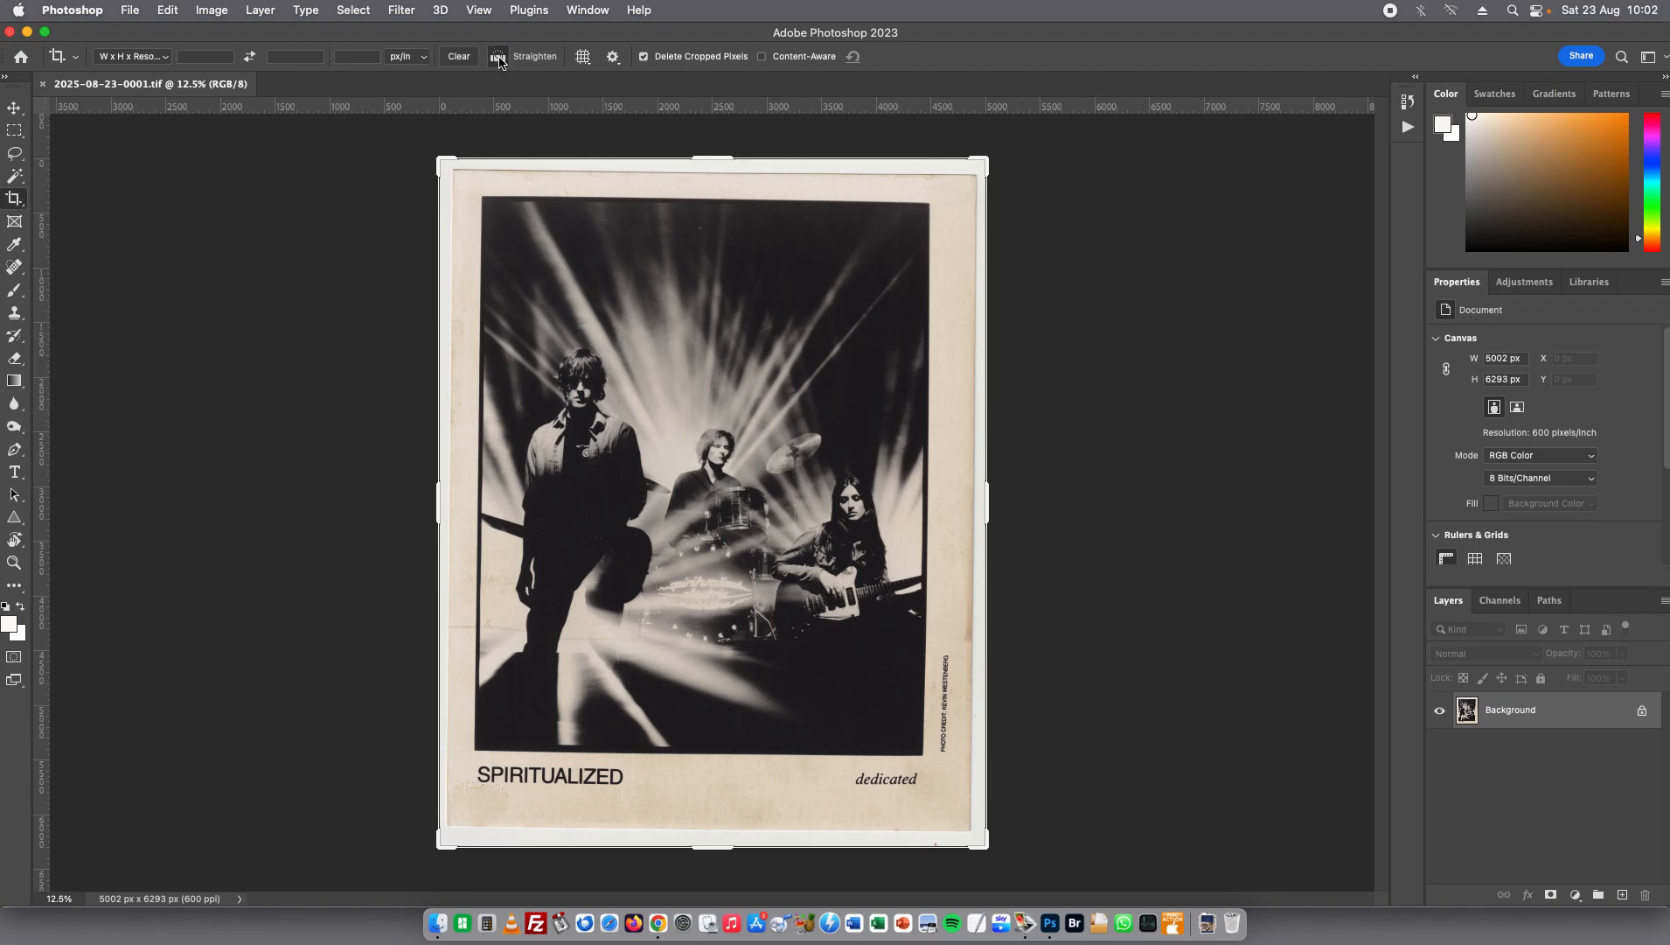
# Straighten the image along the print's upper paper edge, using a reference line of about -0.7°
pyautogui.press('super+equal')
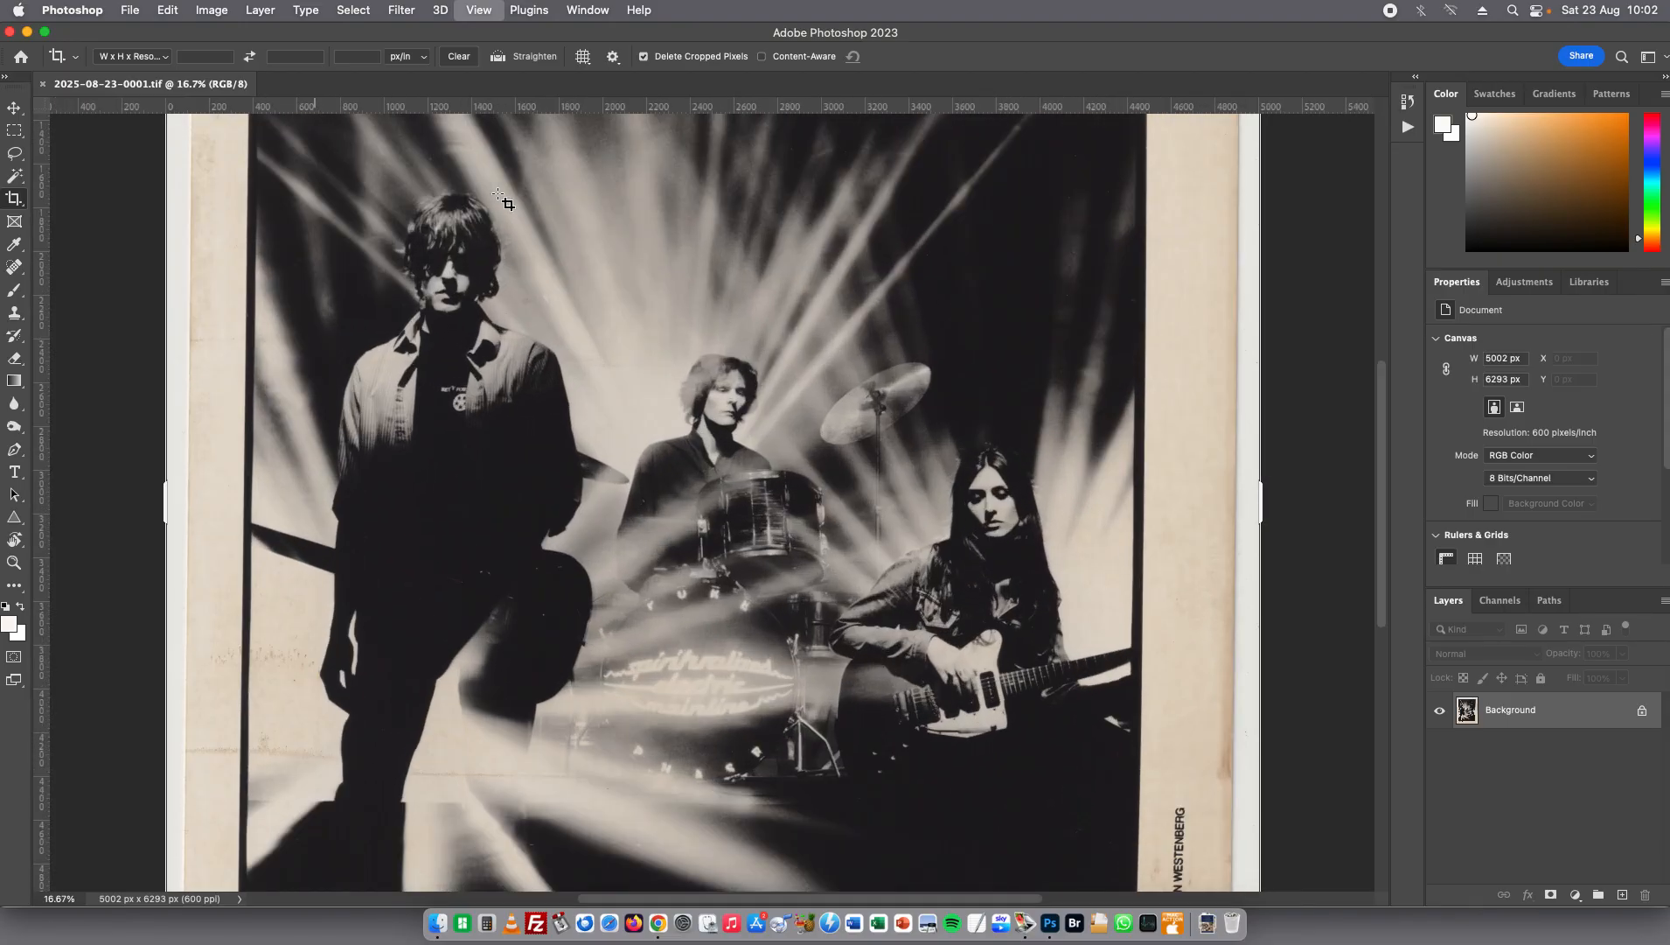
pyautogui.press('super+equal')
pyautogui.scroll(5, 553, 406)
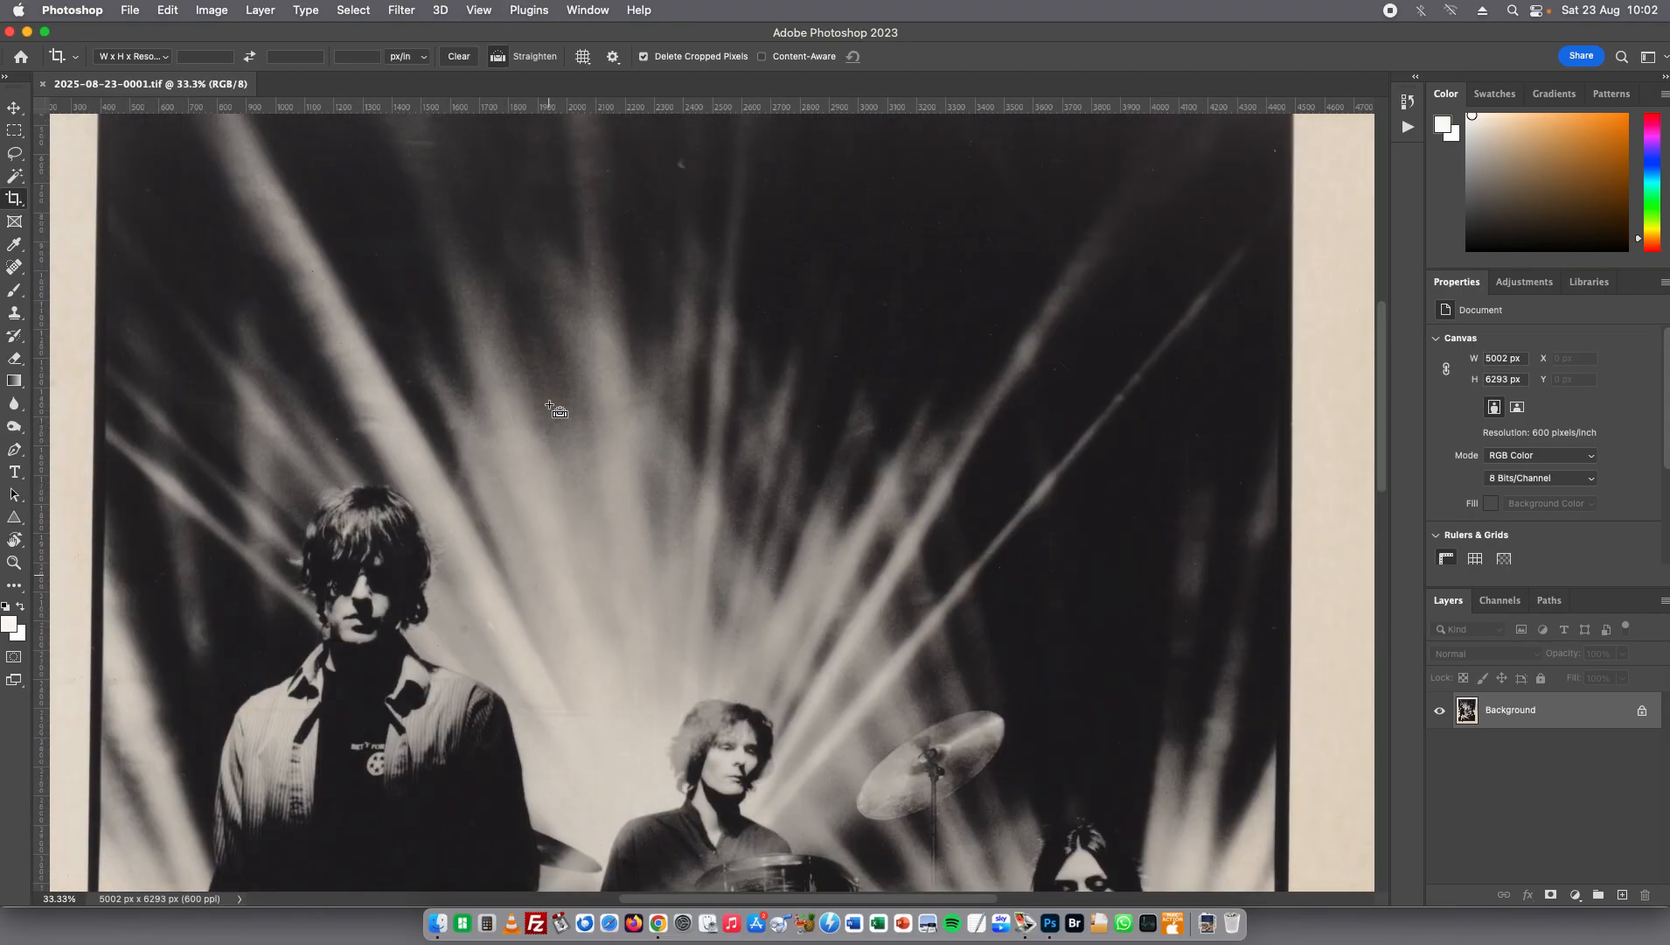
pyautogui.scroll(5, 553, 407)
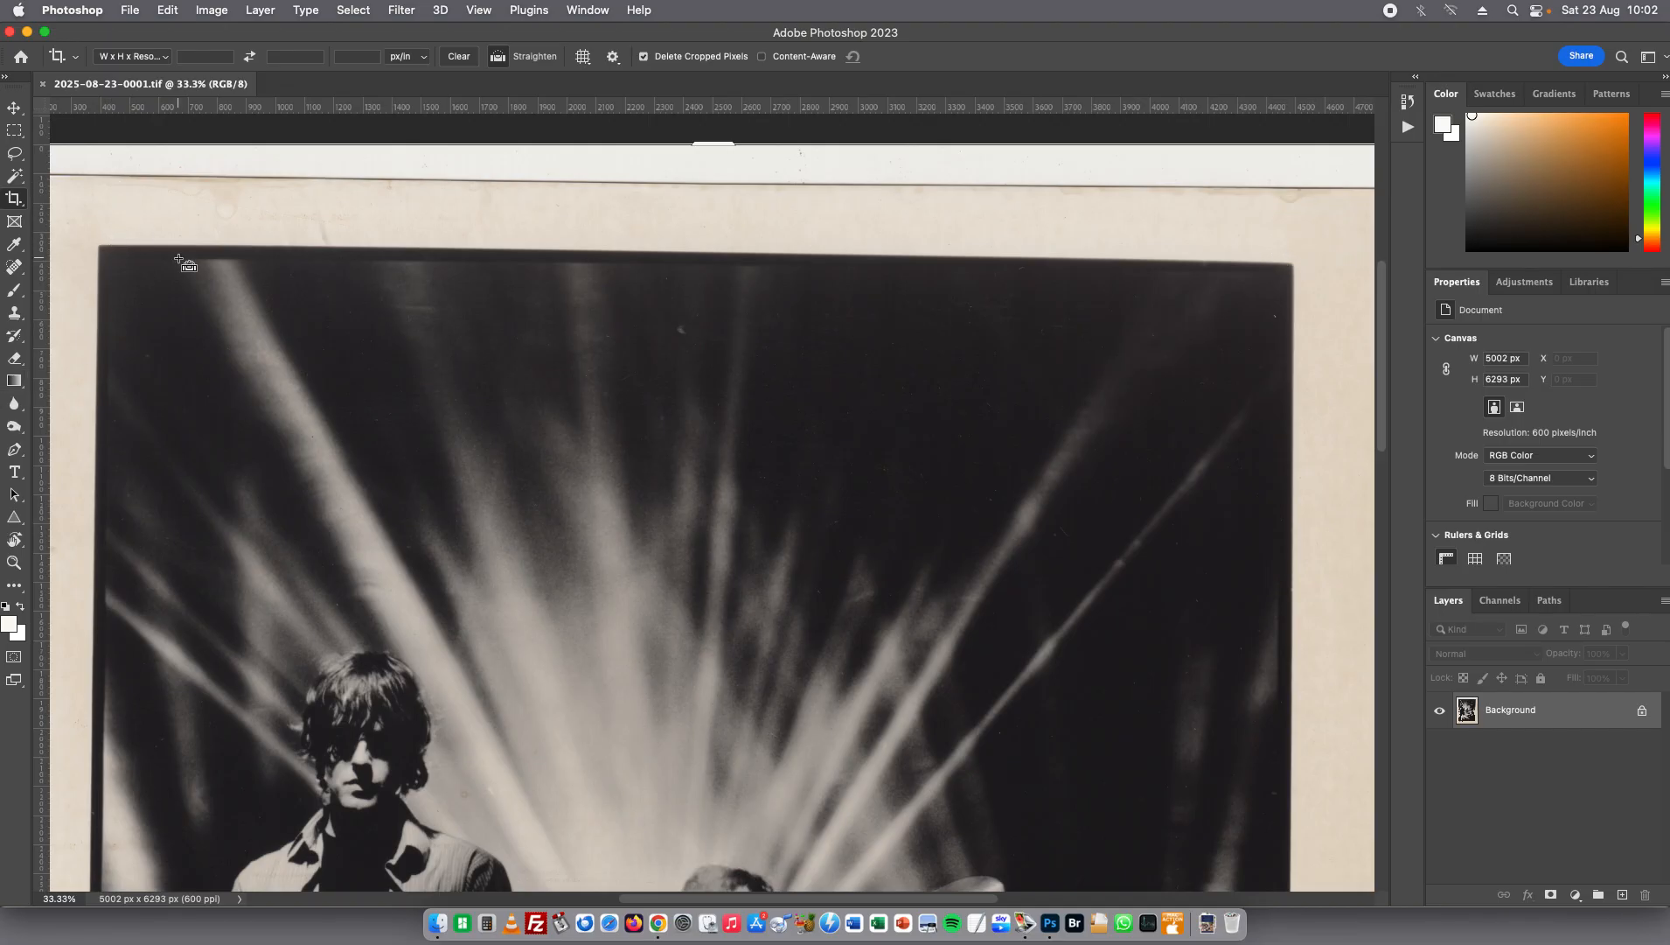
pyautogui.moveTo(202, 178); pyautogui.dragTo(1023, 189)
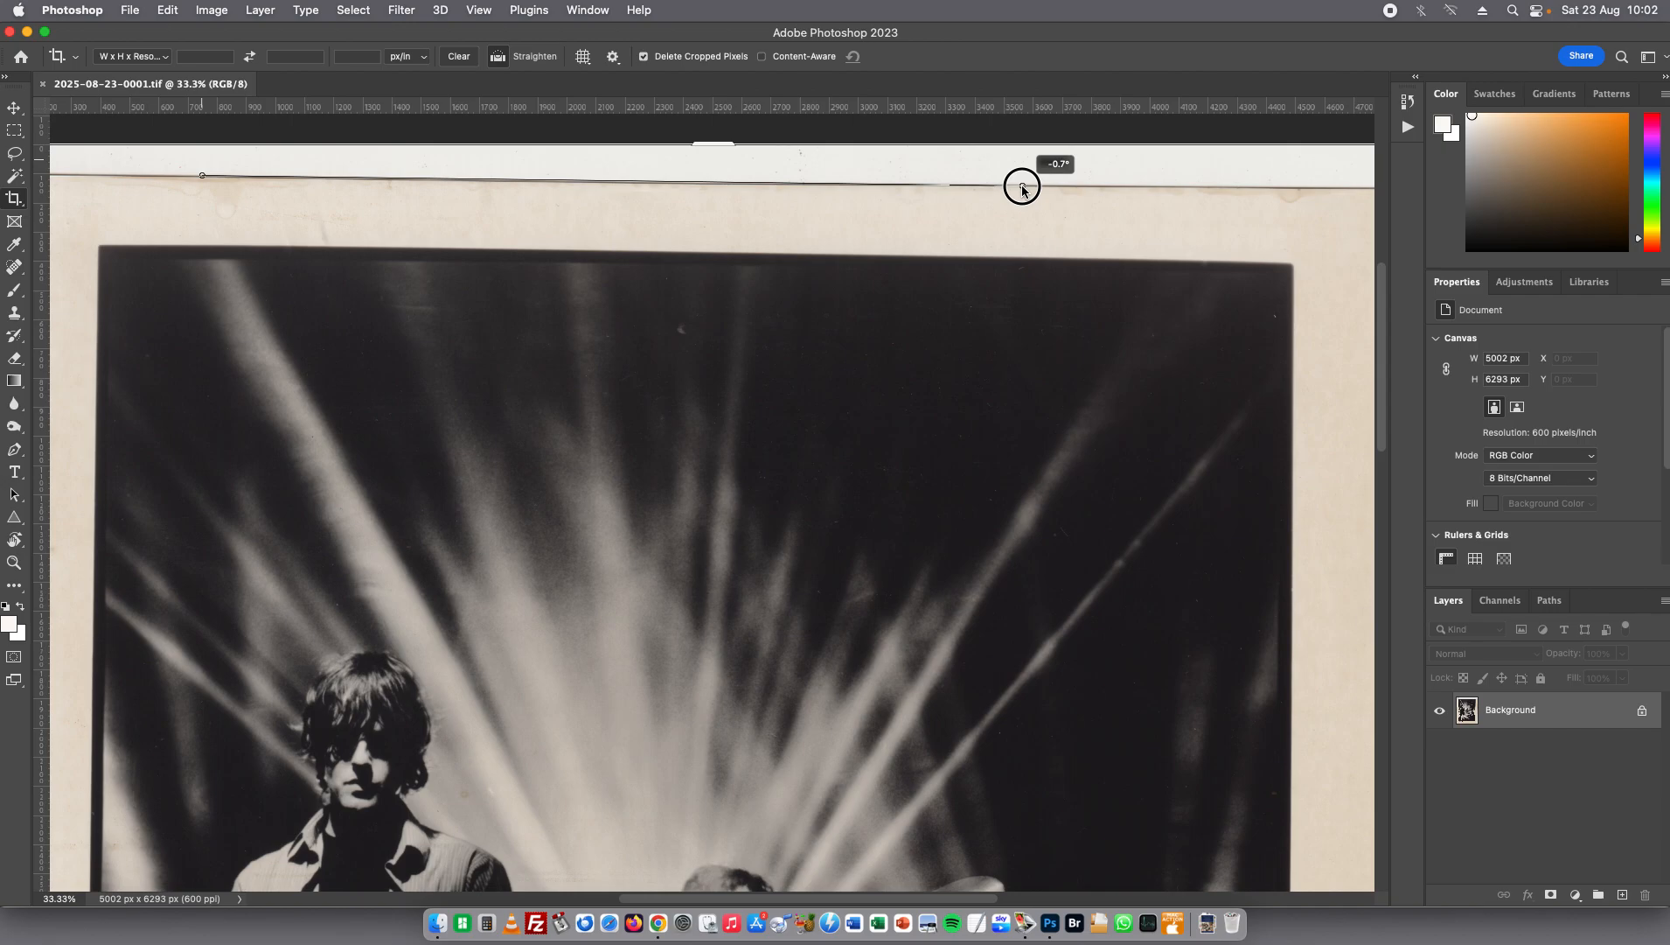
pyautogui.moveTo(1023, 189); pyautogui.dragTo(1023, 188)
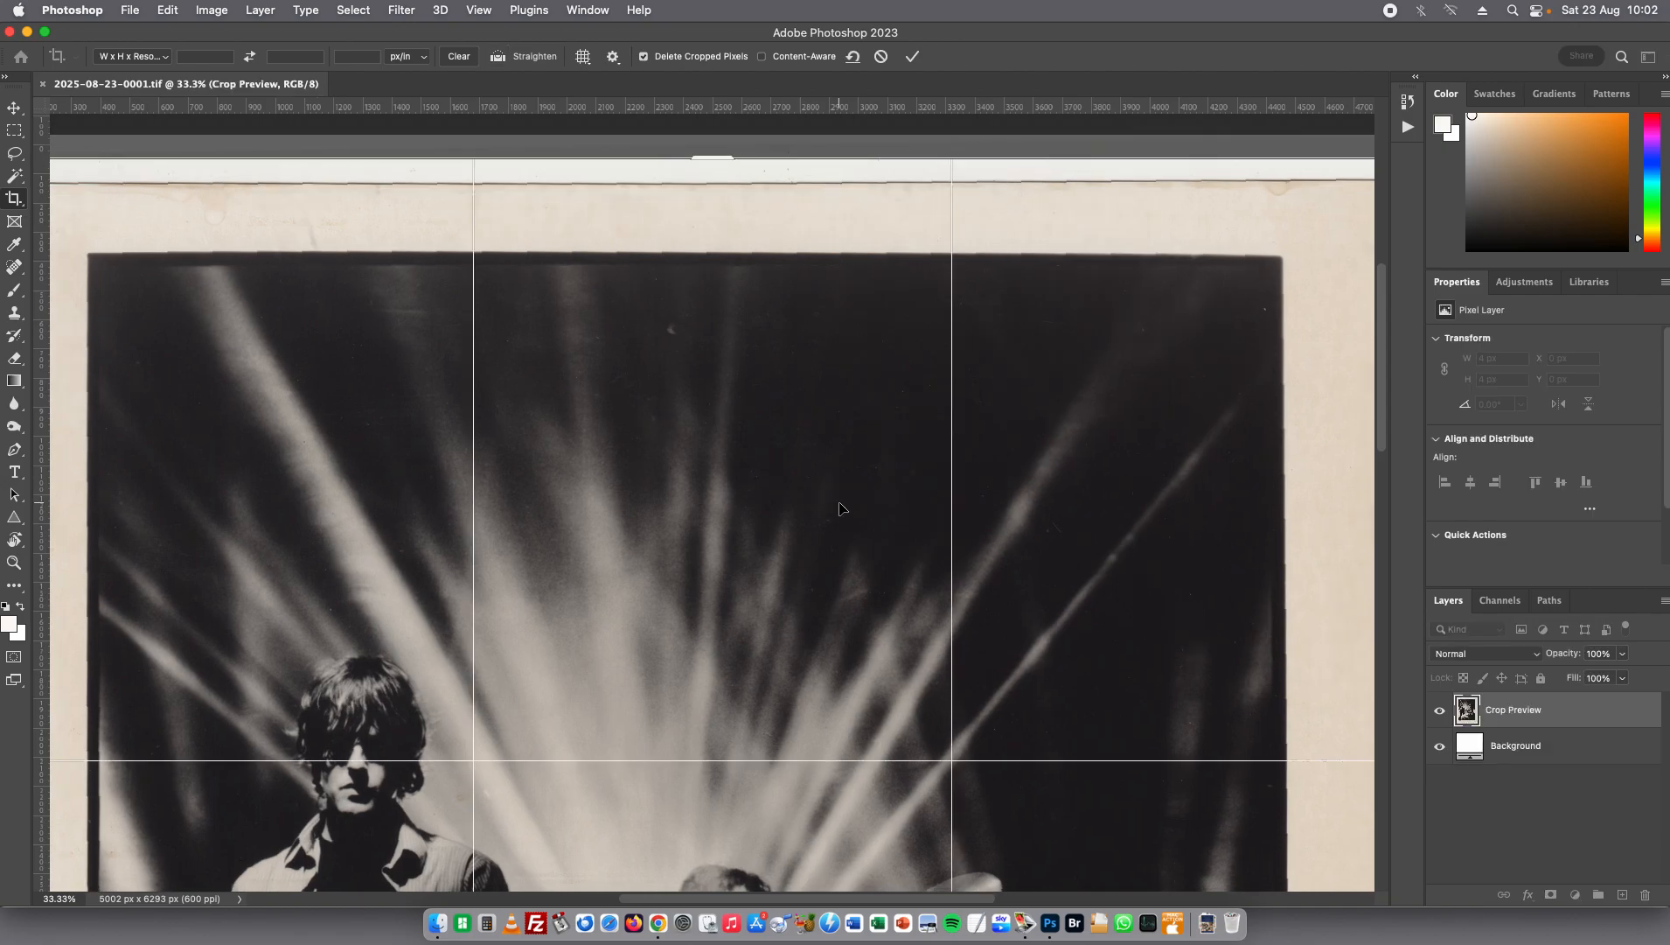
# Crop off the white scanner-bed margins on all four sides of the print, to about 4756 x 5960 px
pyautogui.press('super+minus')
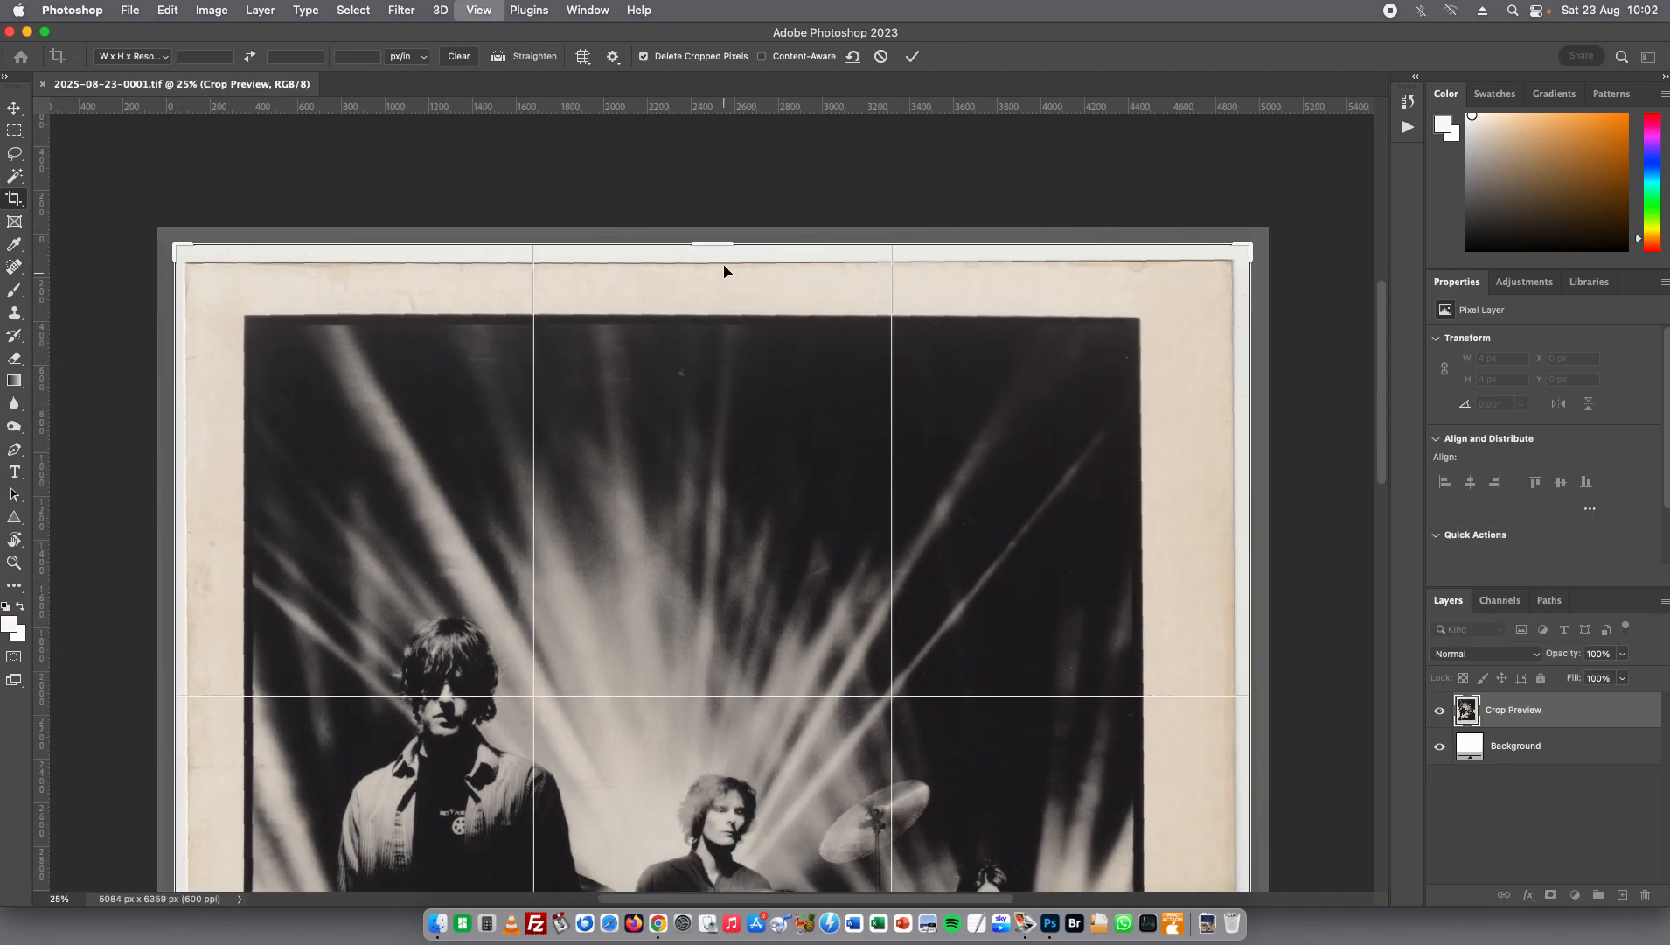
pyautogui.moveTo(716, 246); pyautogui.dragTo(720, 252)
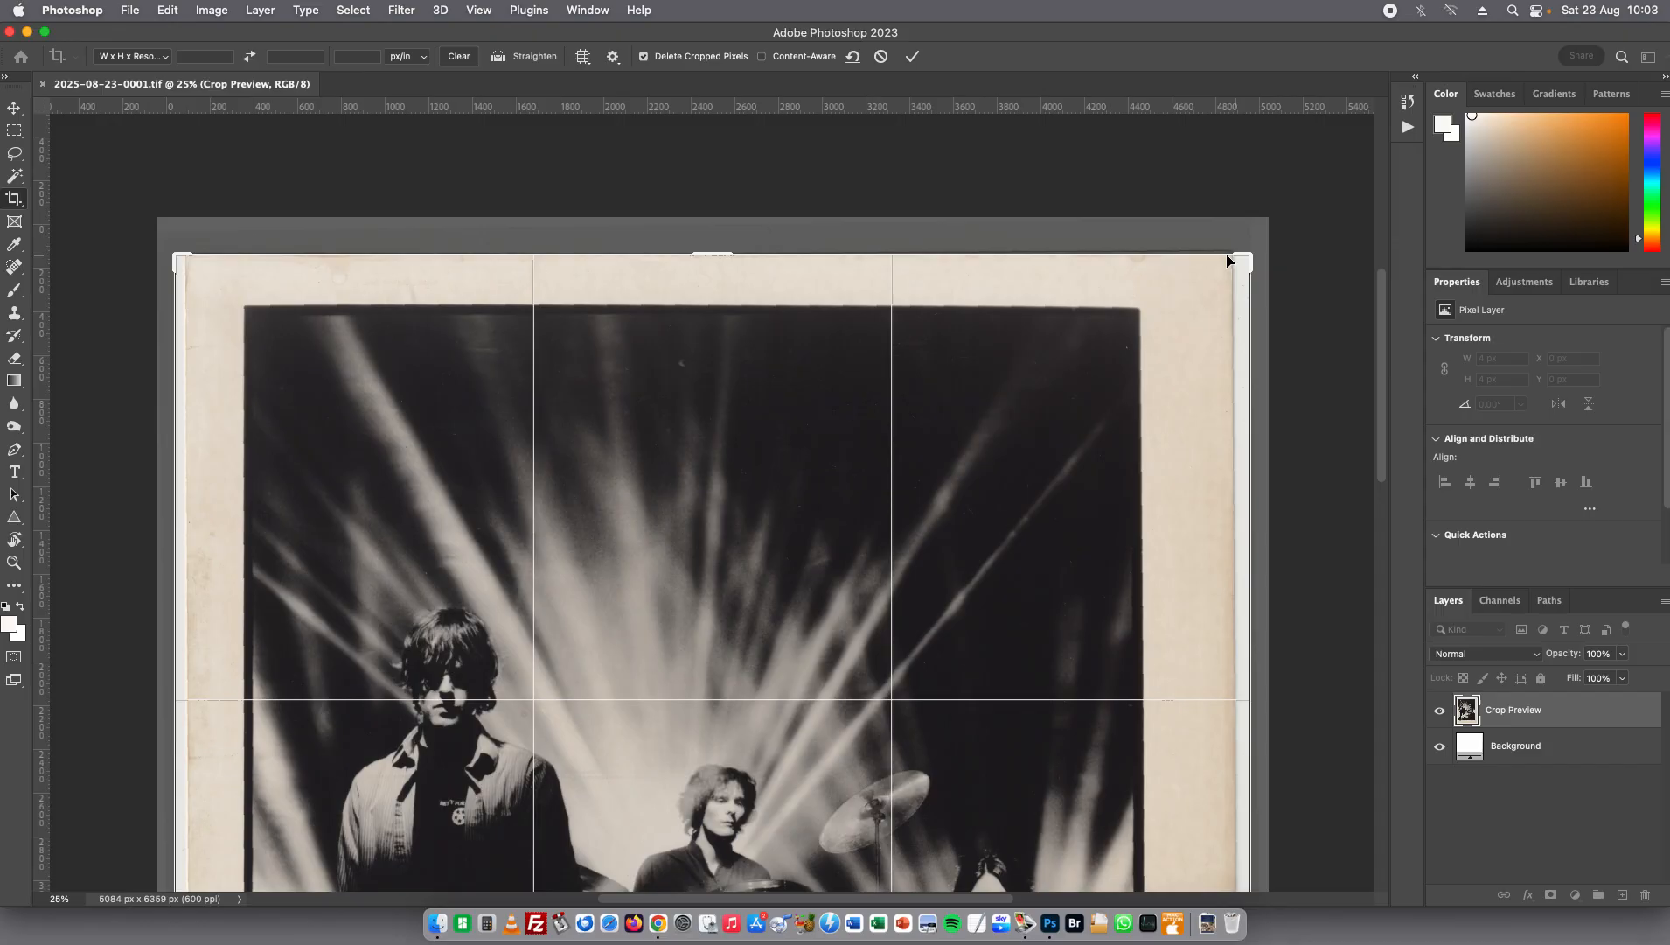
pyautogui.moveTo(1255, 362); pyautogui.dragTo(1241, 358)
pyautogui.click(1243, 359)
pyautogui.scroll(-10, 1207, 426)
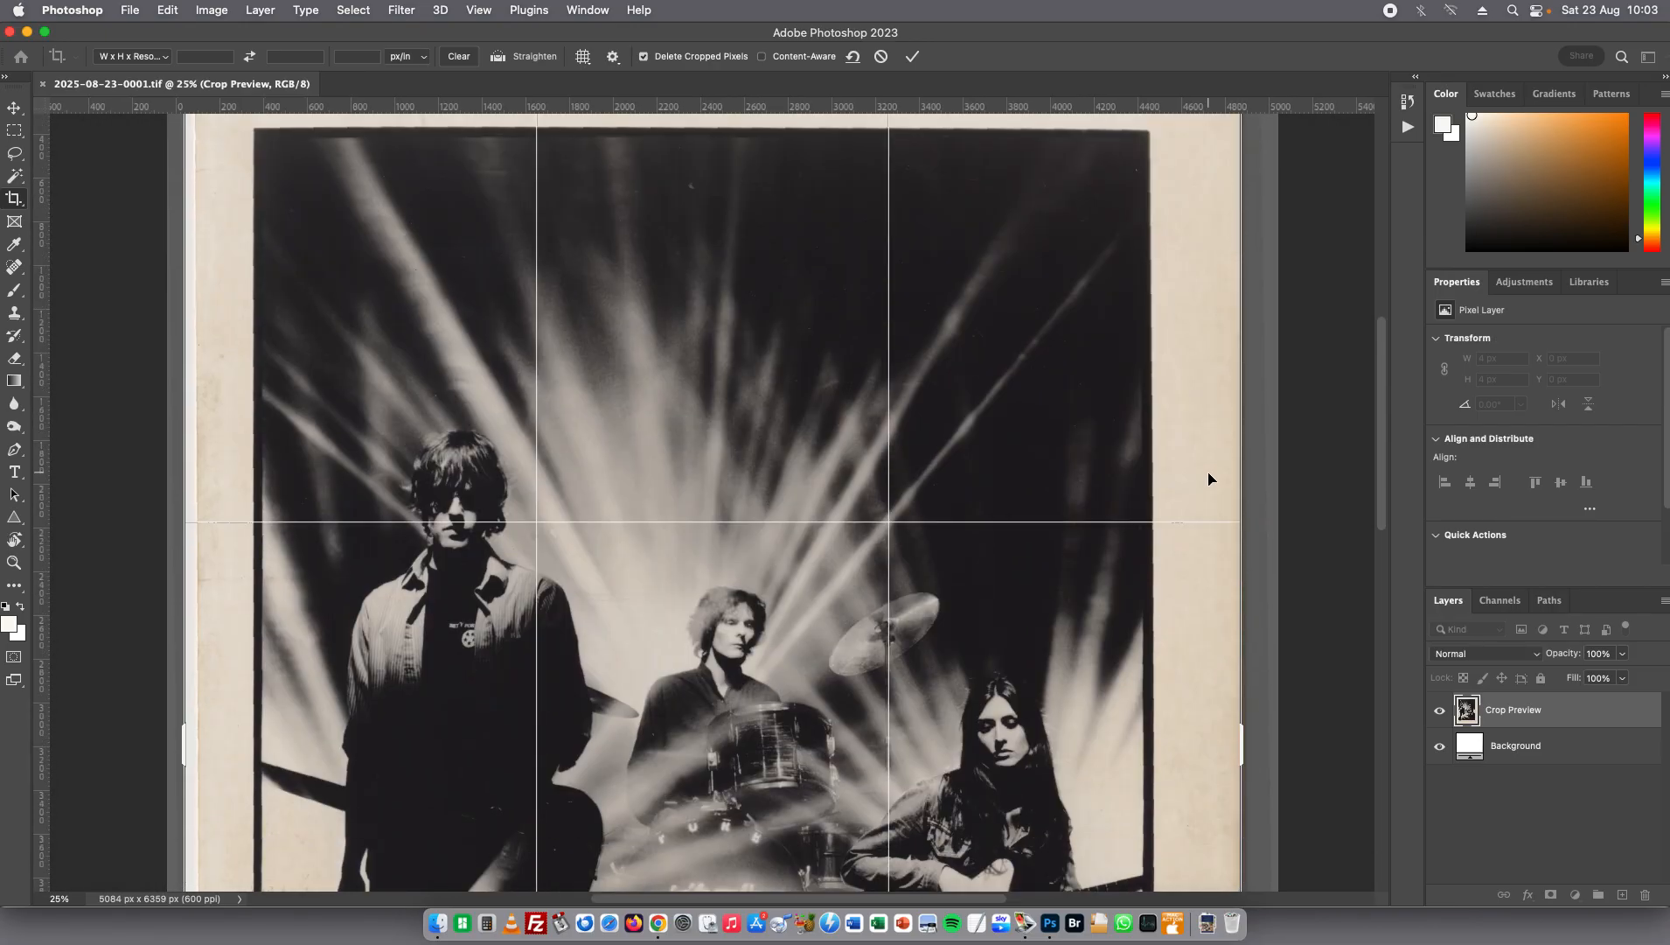
pyautogui.scroll(-15, 1207, 479)
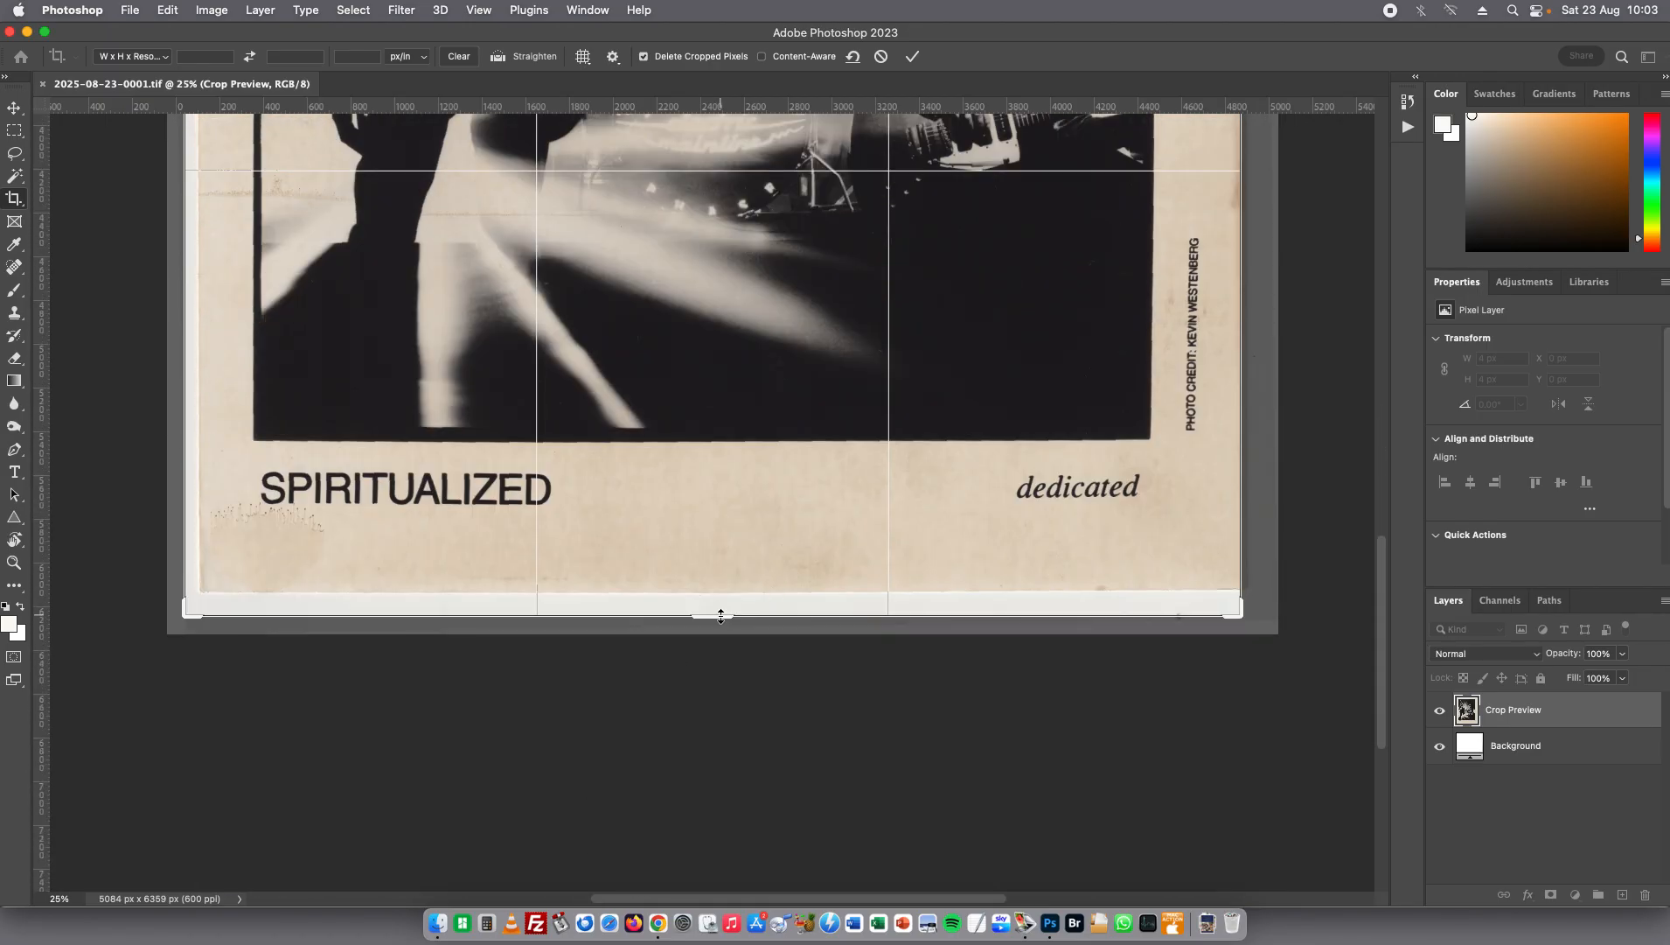
pyautogui.moveTo(721, 616); pyautogui.dragTo(721, 601)
pyautogui.moveTo(185, 406)
pyautogui.mouseDown()
pyautogui.moveTo(194, 384)
pyautogui.moveTo(189, 420)
pyautogui.mouseUp()
pyautogui.scroll(10, 201, 429)
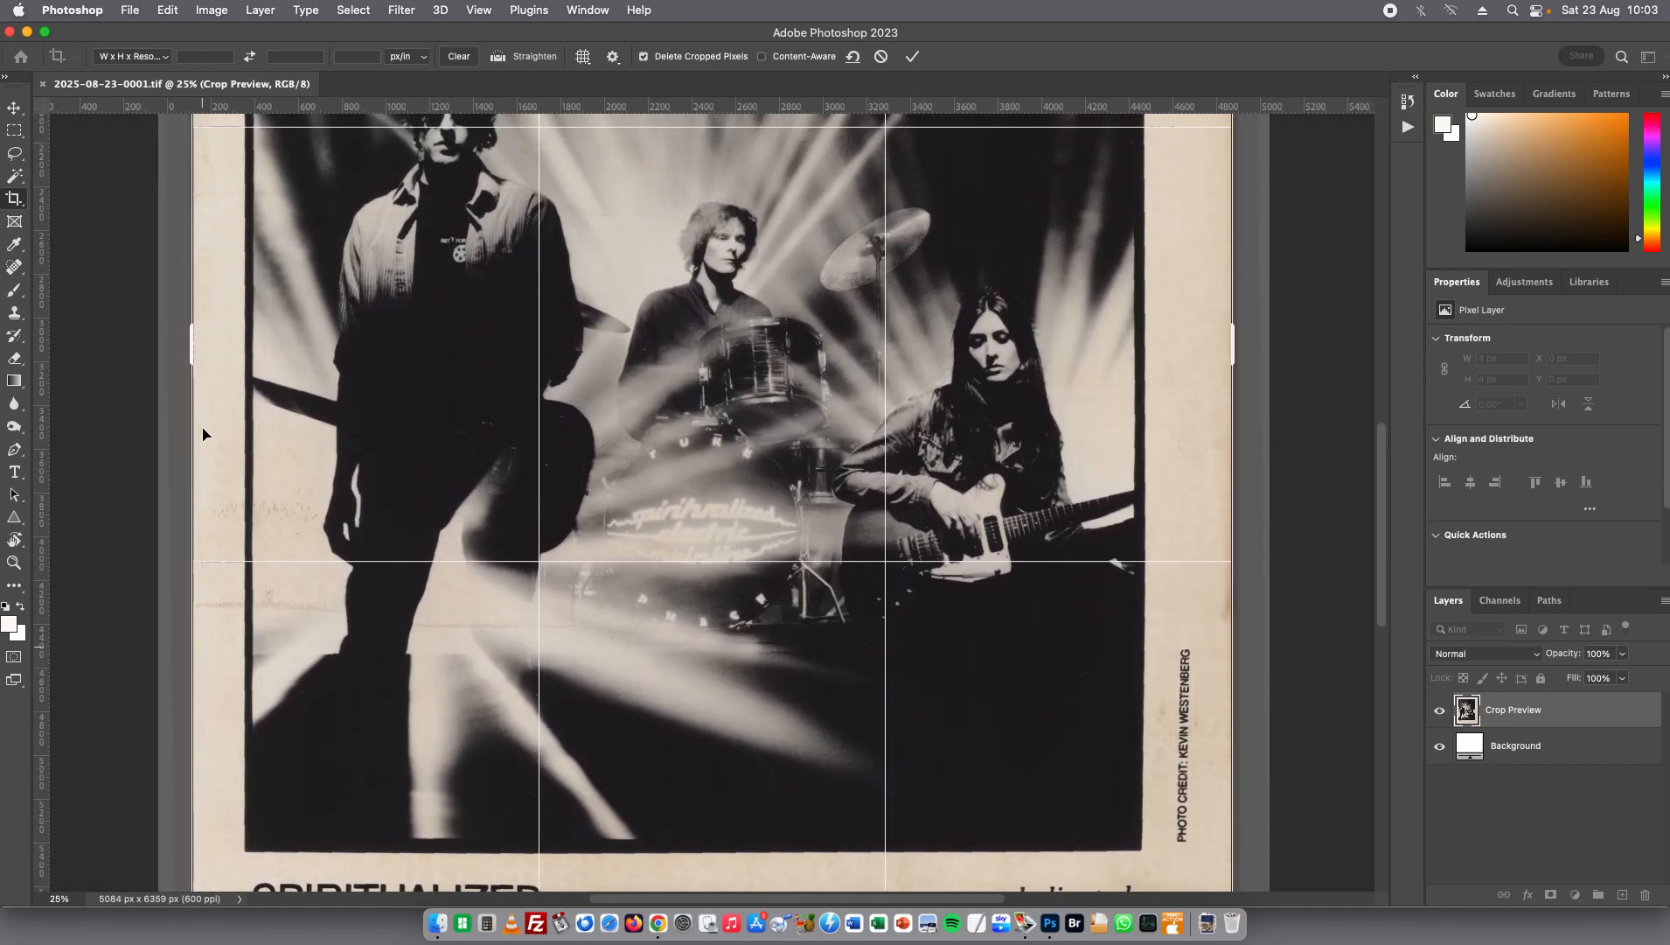
pyautogui.scroll(5, 202, 434)
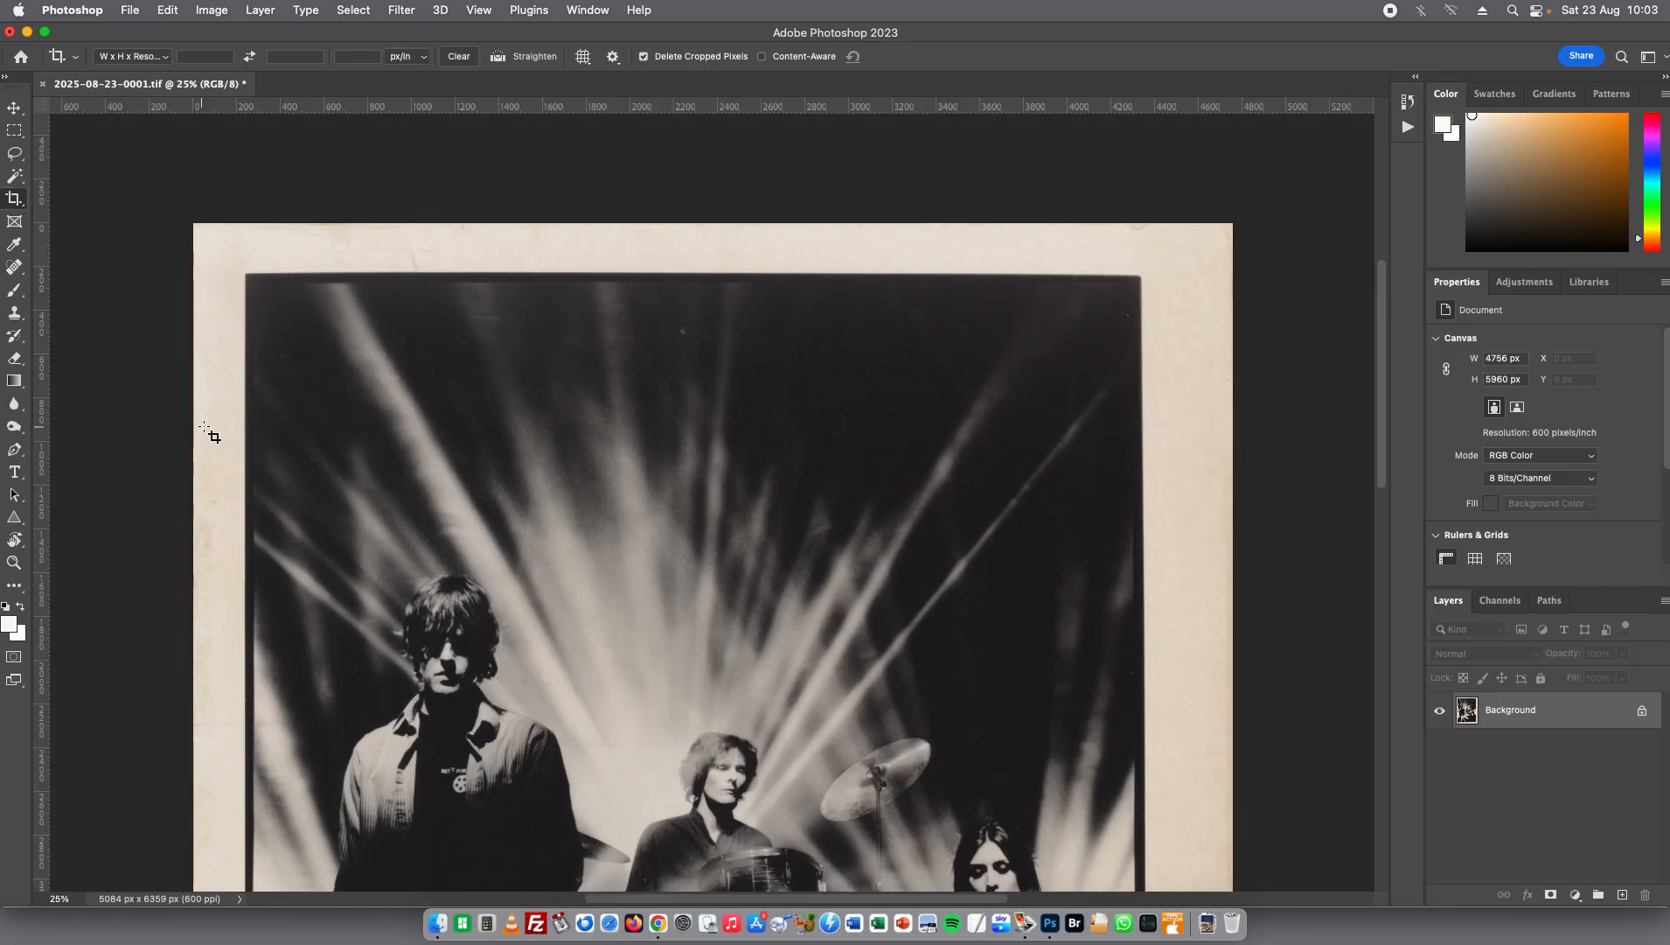
# Add a Levels adjustment layer with black point 25, midtones 1.27 and white point 237
pyautogui.scroll(-8, 484, 317)
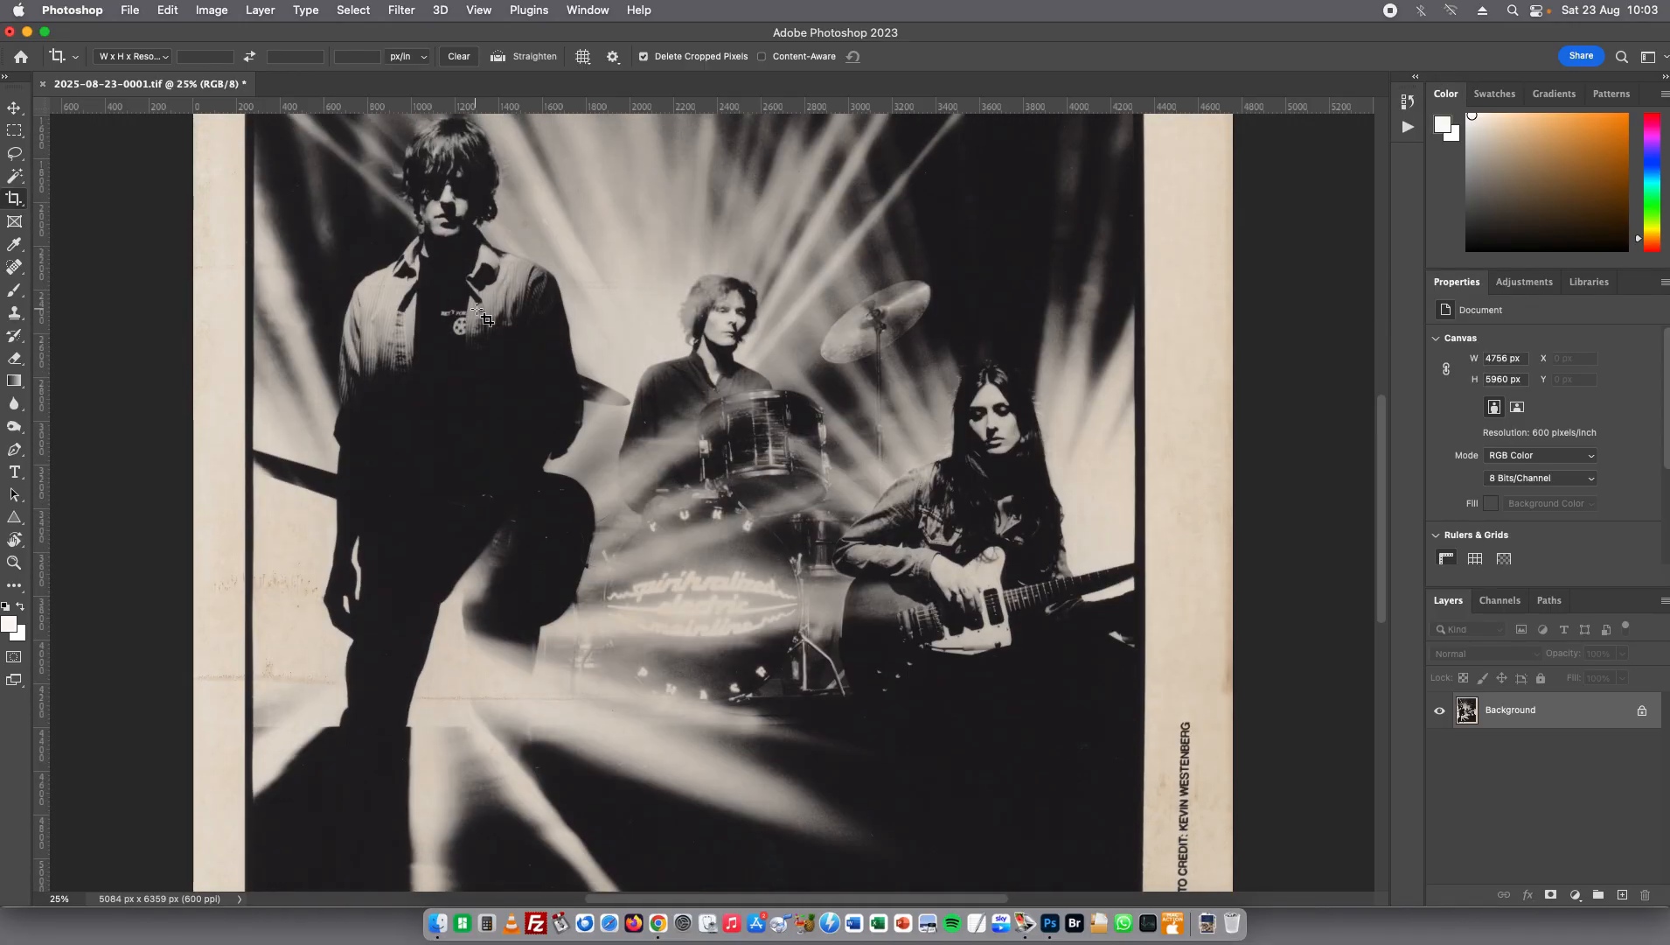
pyautogui.scroll(-4, 484, 317)
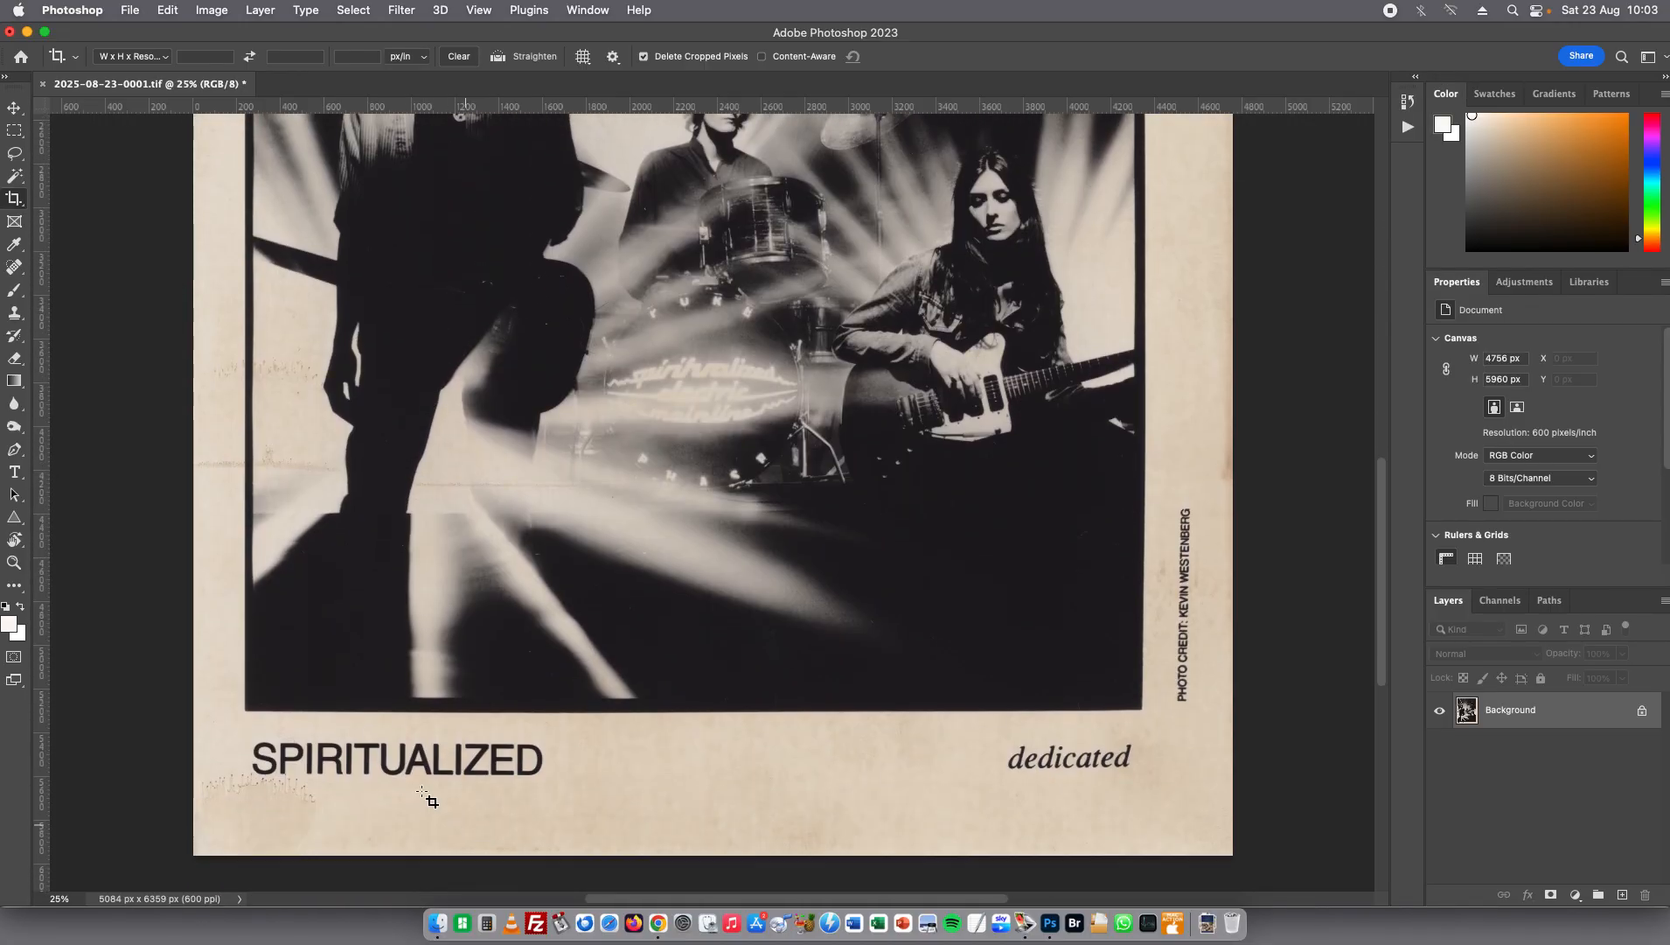
pyautogui.scroll(3, 360, 754)
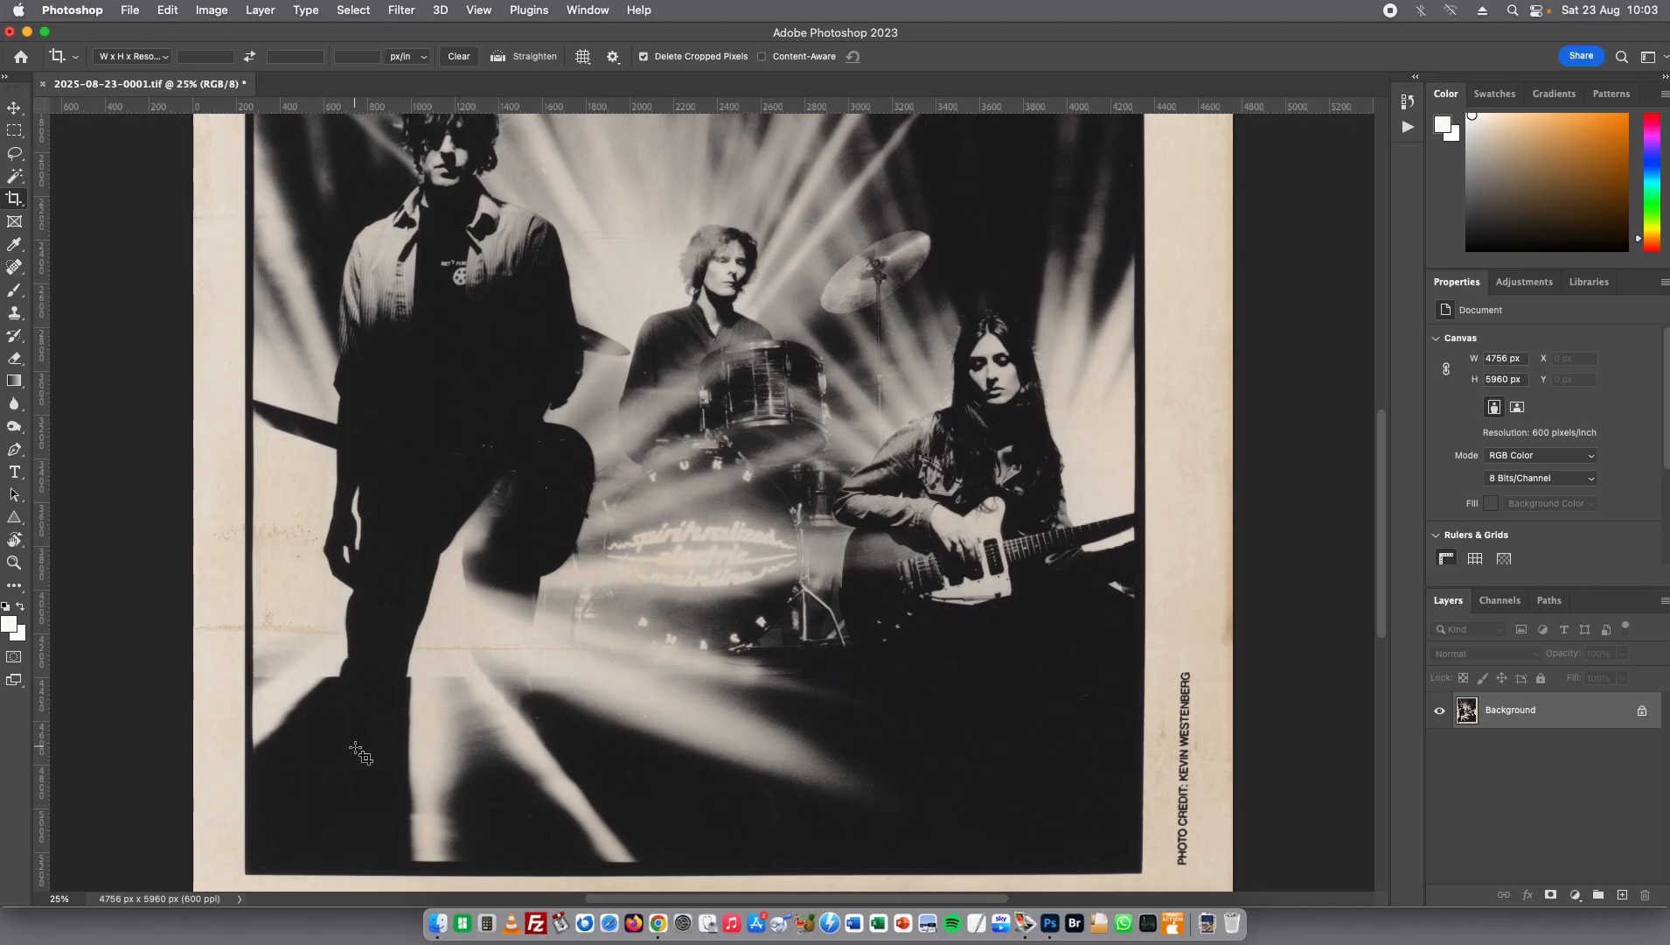
pyautogui.scroll(5, 322, 622)
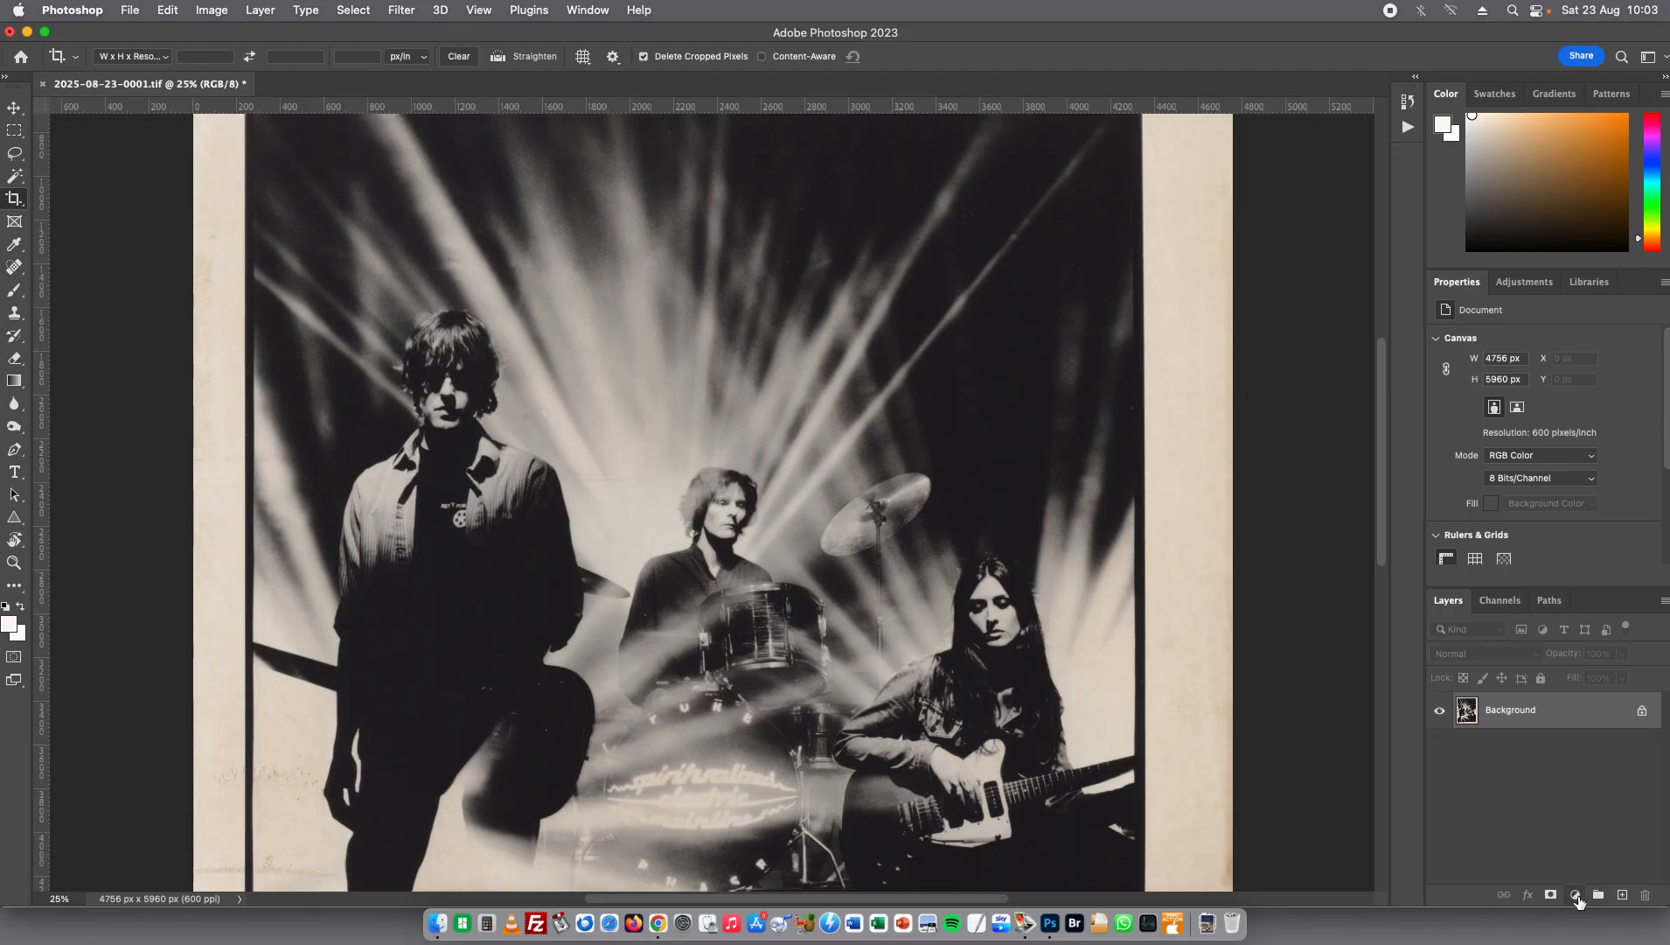
pyautogui.click(1576, 896)
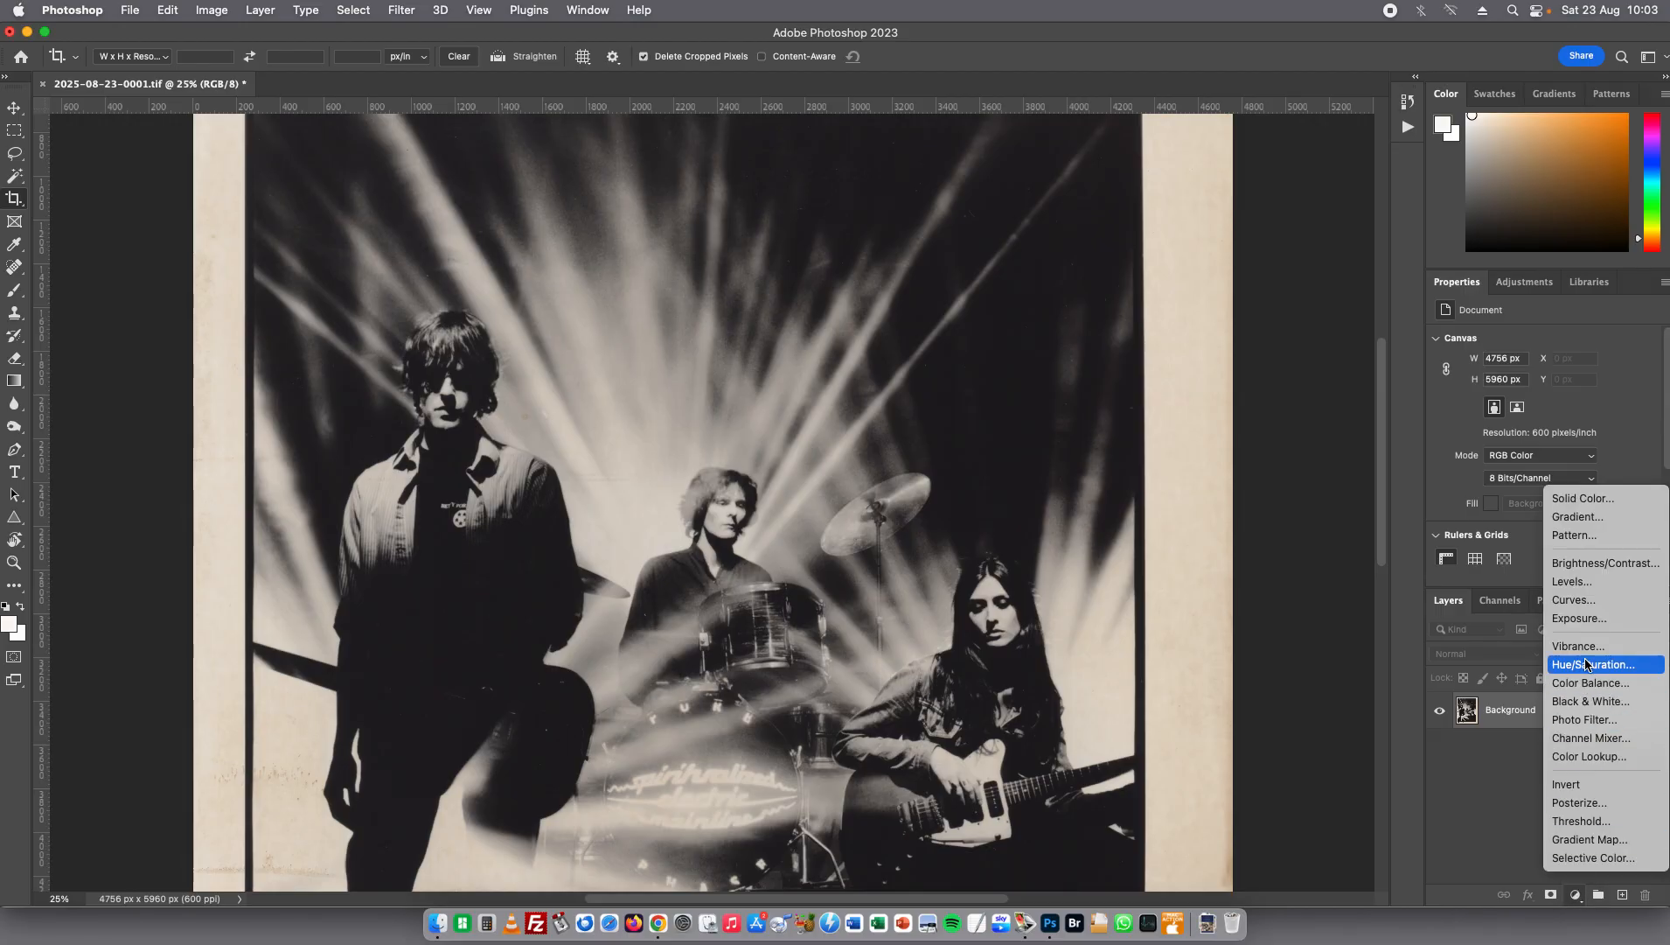
pyautogui.click(1576, 583)
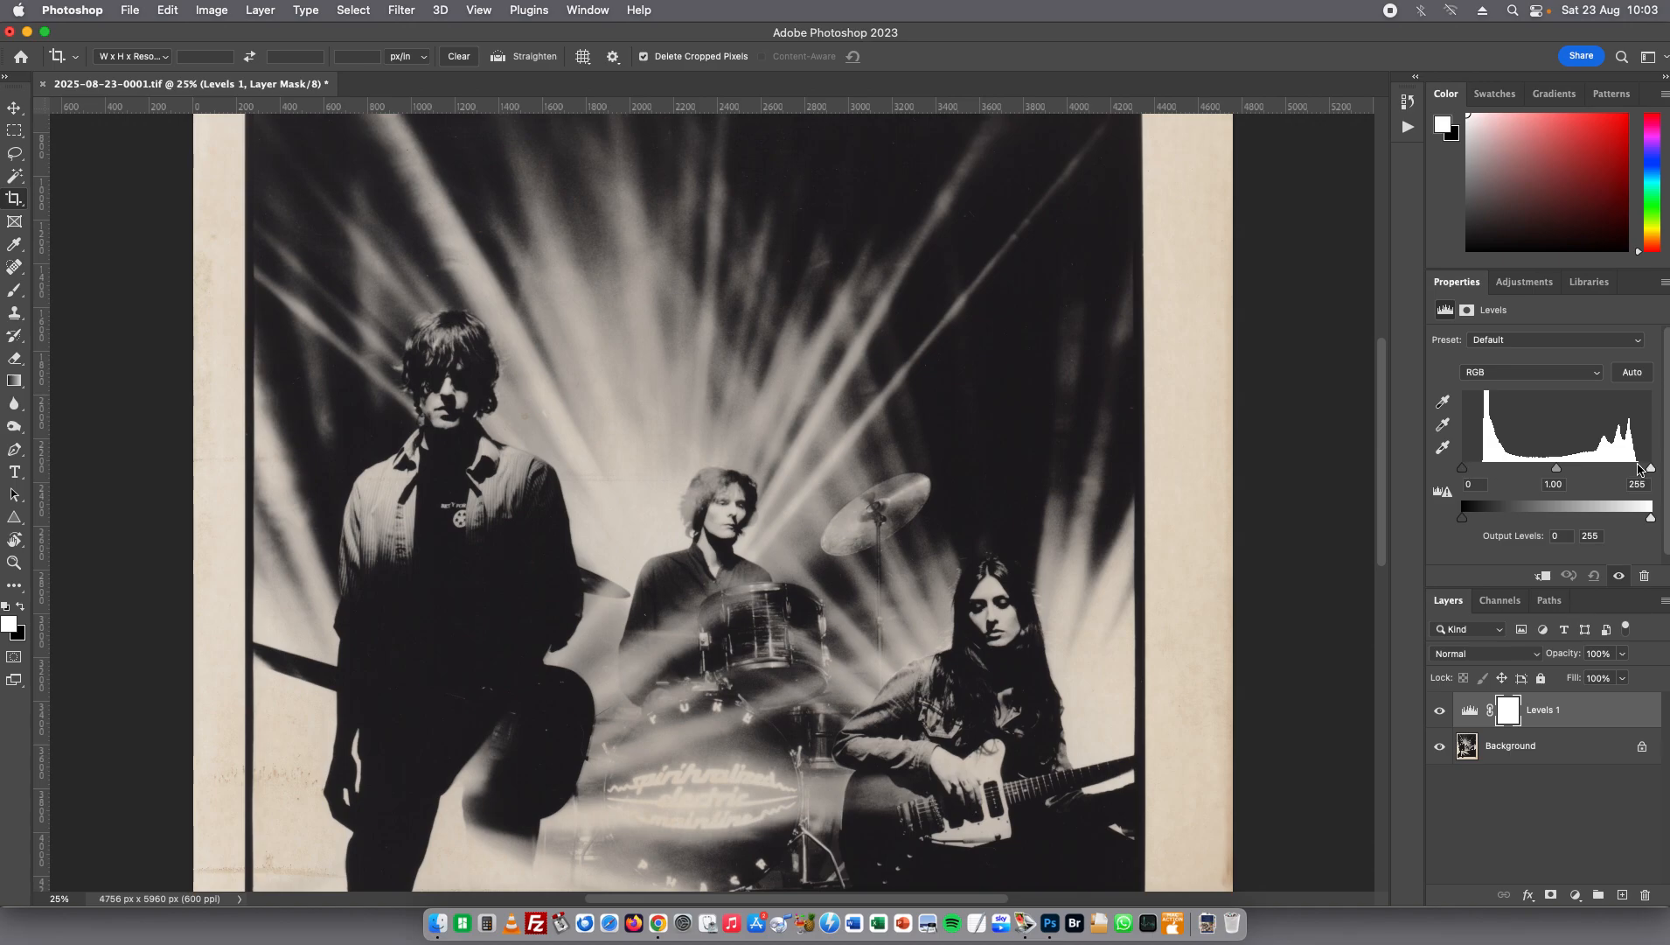
pyautogui.moveTo(1464, 470); pyautogui.dragTo(1485, 488)
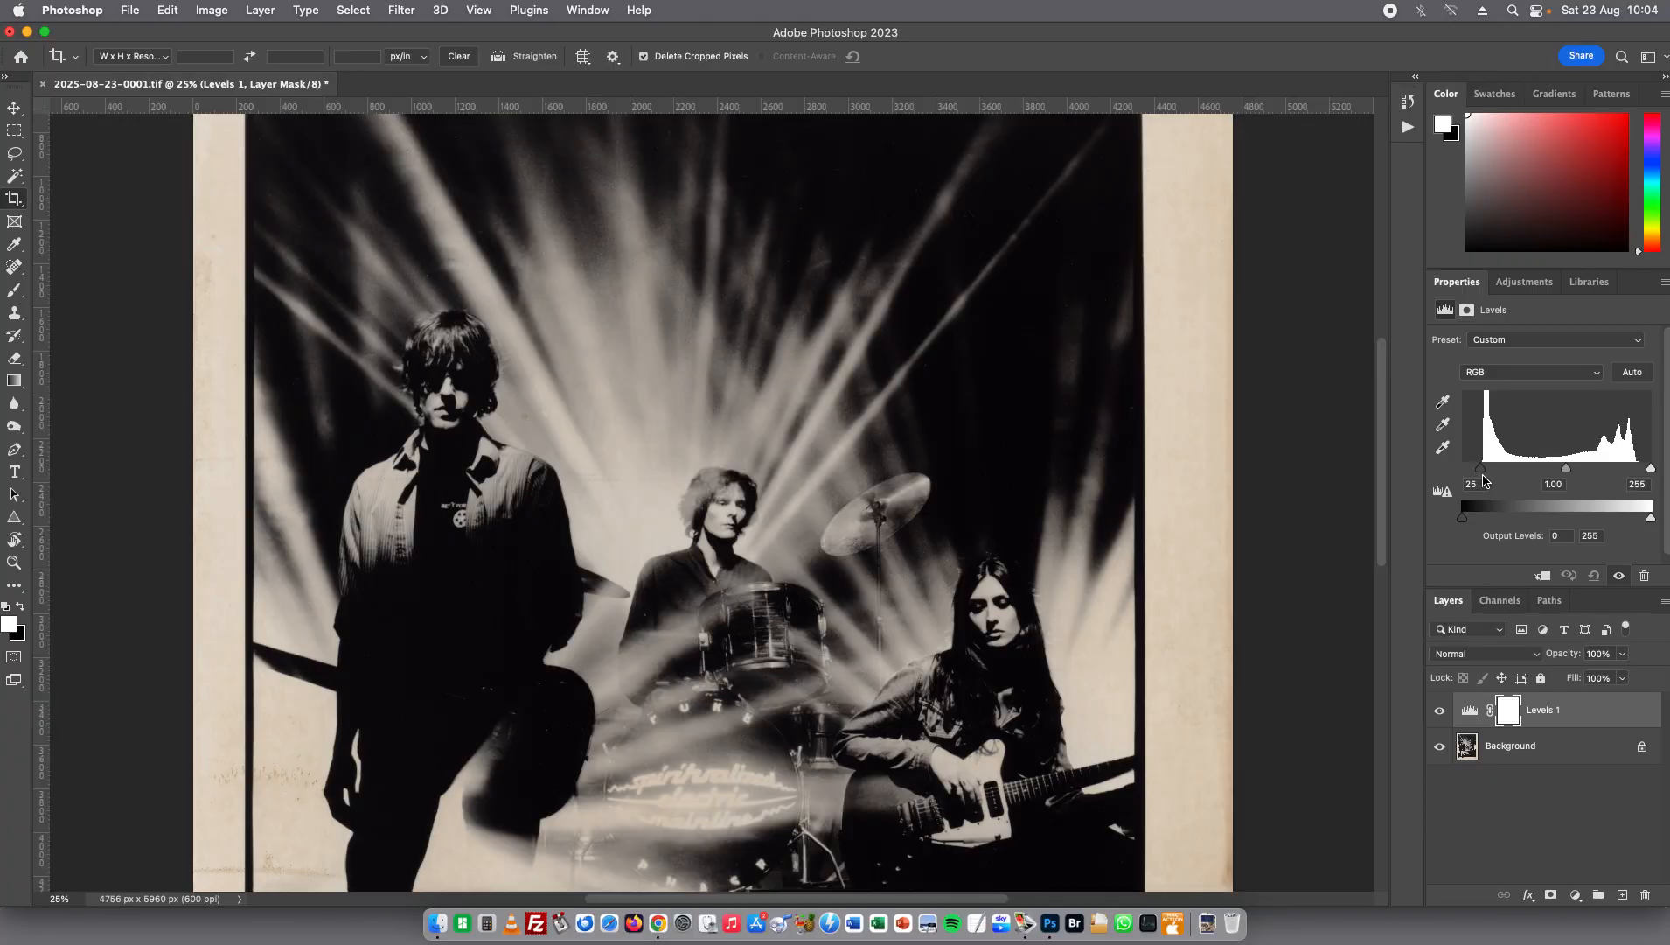
pyautogui.moveTo(1652, 471); pyautogui.dragTo(1638, 467)
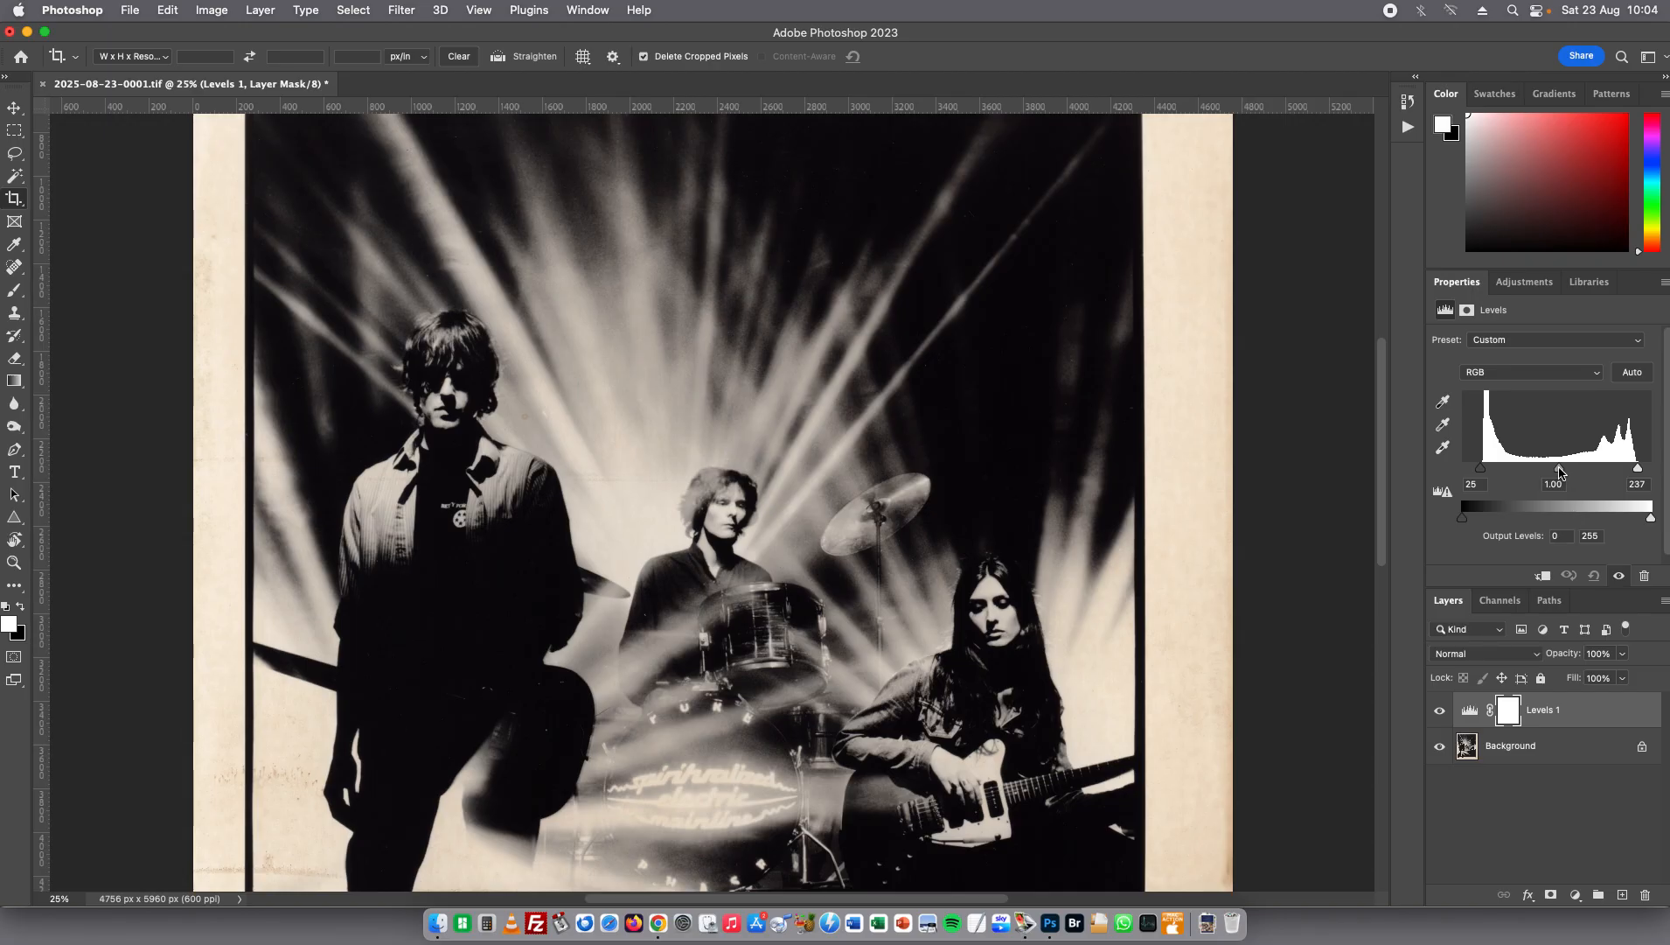
pyautogui.moveTo(1560, 472); pyautogui.dragTo(1546, 472)
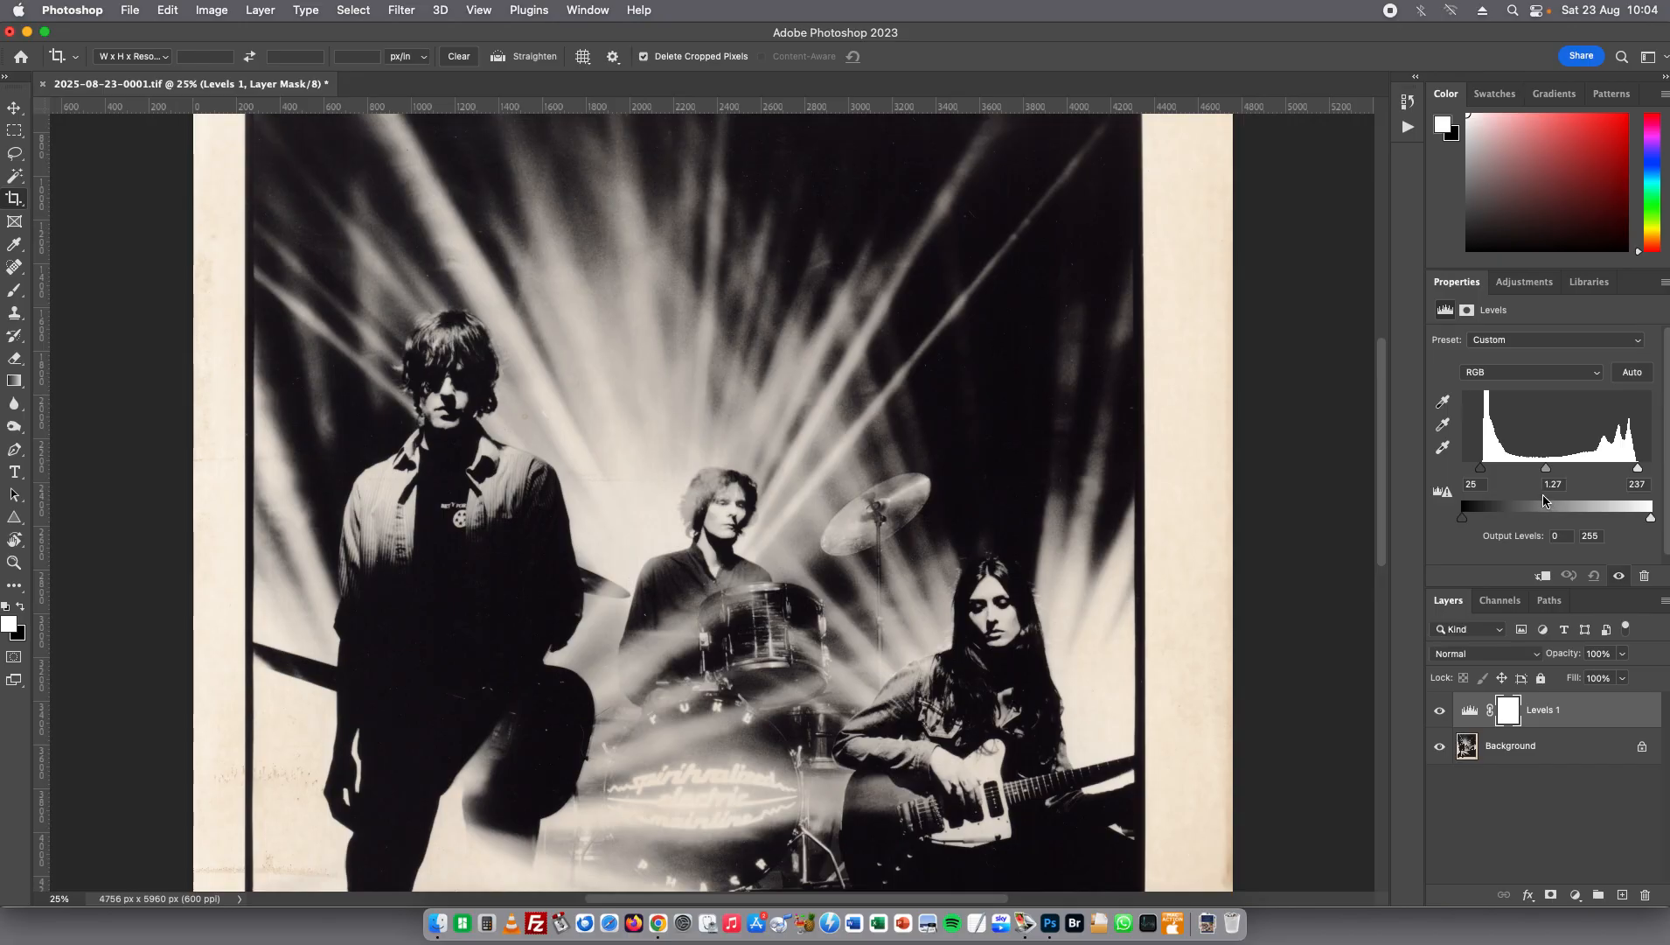
# Compare the image with and without the Levels adjustment
pyautogui.click(1439, 713)
pyautogui.click(1438, 713)
pyautogui.click(1439, 713)
pyautogui.click(1439, 712)
pyautogui.click(1439, 712)
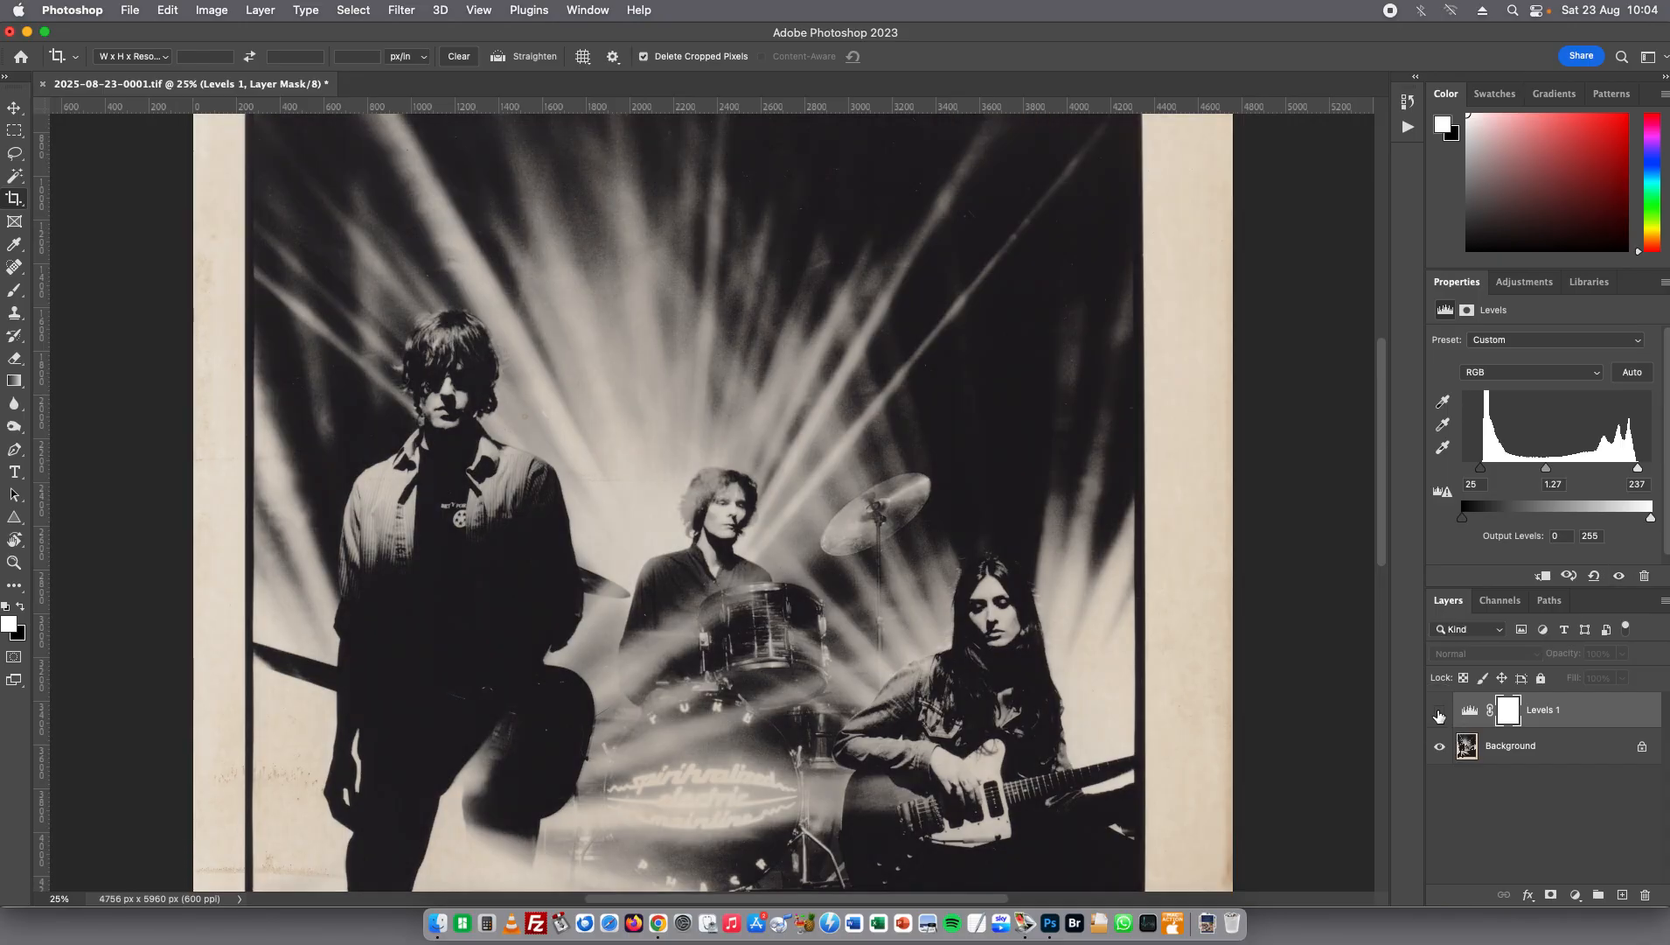
pyautogui.click(1439, 713)
pyautogui.click(1438, 712)
pyautogui.click(1438, 713)
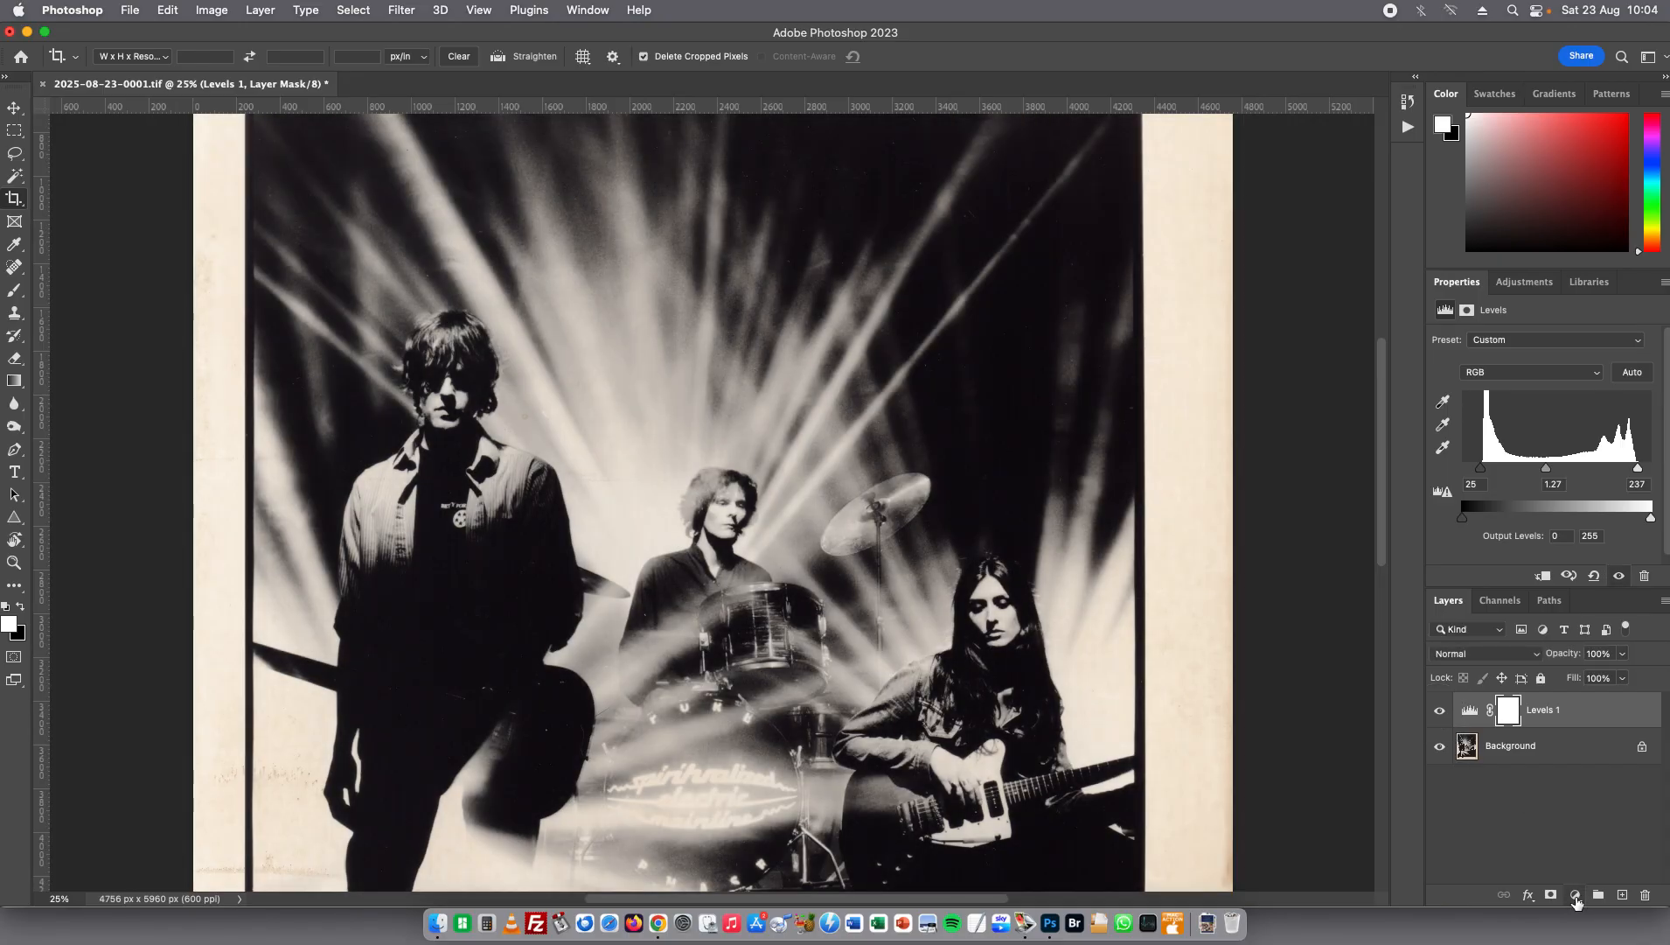
# Add a Curves adjustment layer and shape a gentle S-curve with a lowered shadow point and a raised highlight point
pyautogui.click(1576, 896)
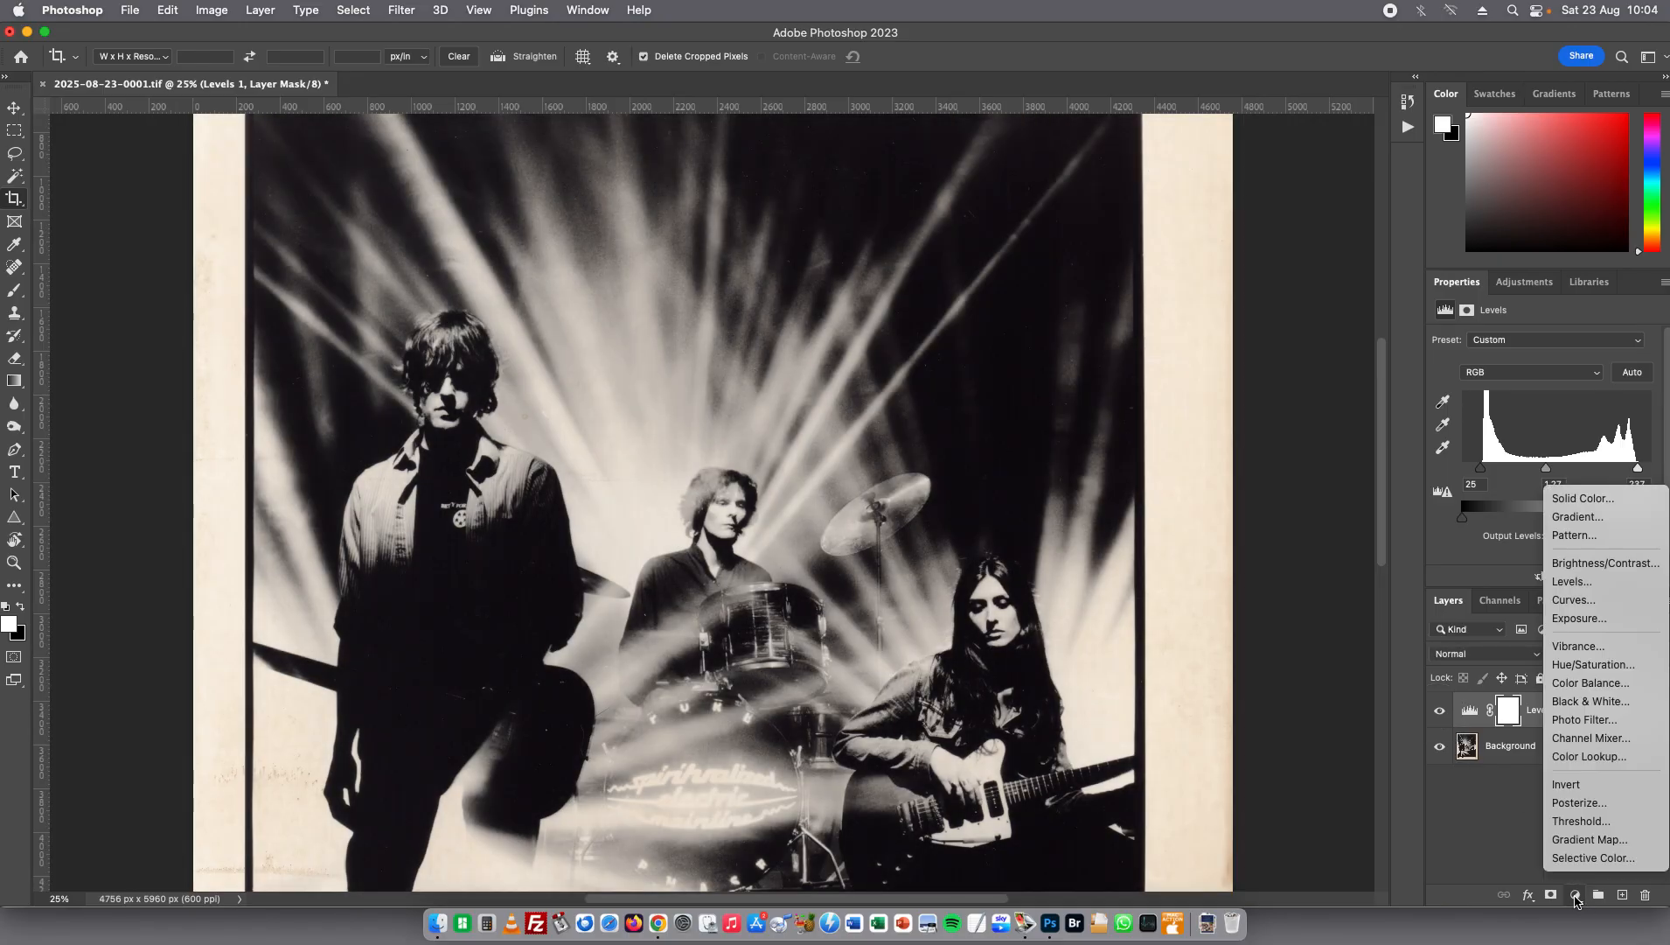
pyautogui.click(1580, 602)
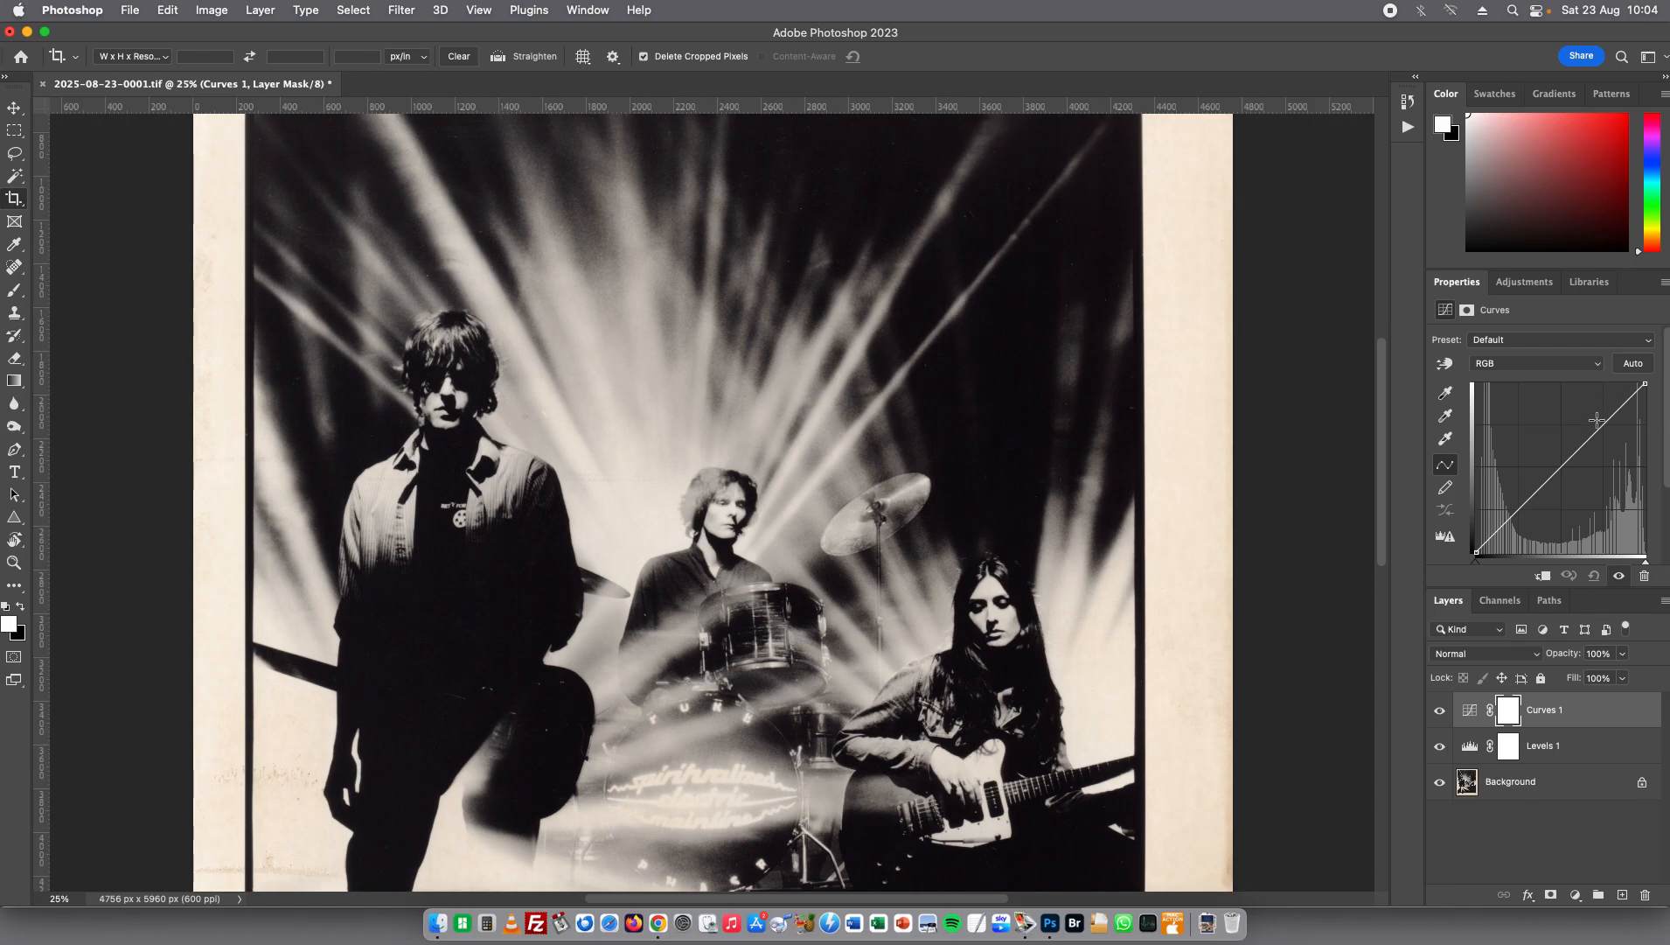
pyautogui.moveTo(1515, 512)
pyautogui.mouseDown()
pyautogui.moveTo(1515, 496)
pyautogui.moveTo(1514, 521)
pyautogui.mouseUp()
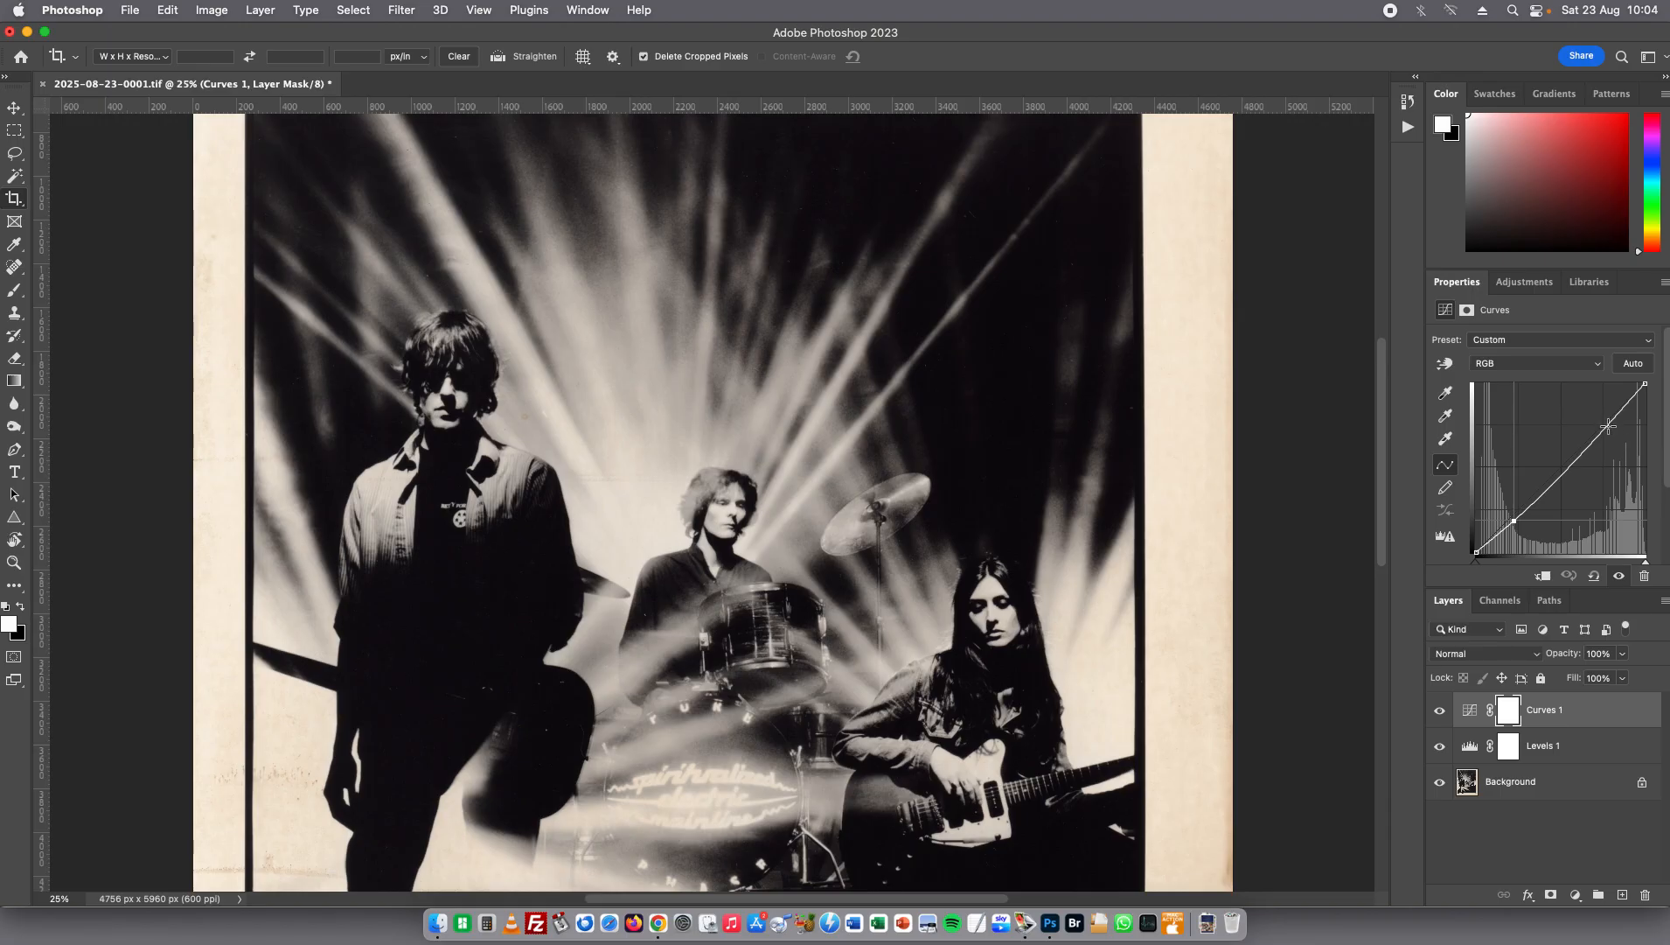
pyautogui.moveTo(1607, 426); pyautogui.dragTo(1605, 419)
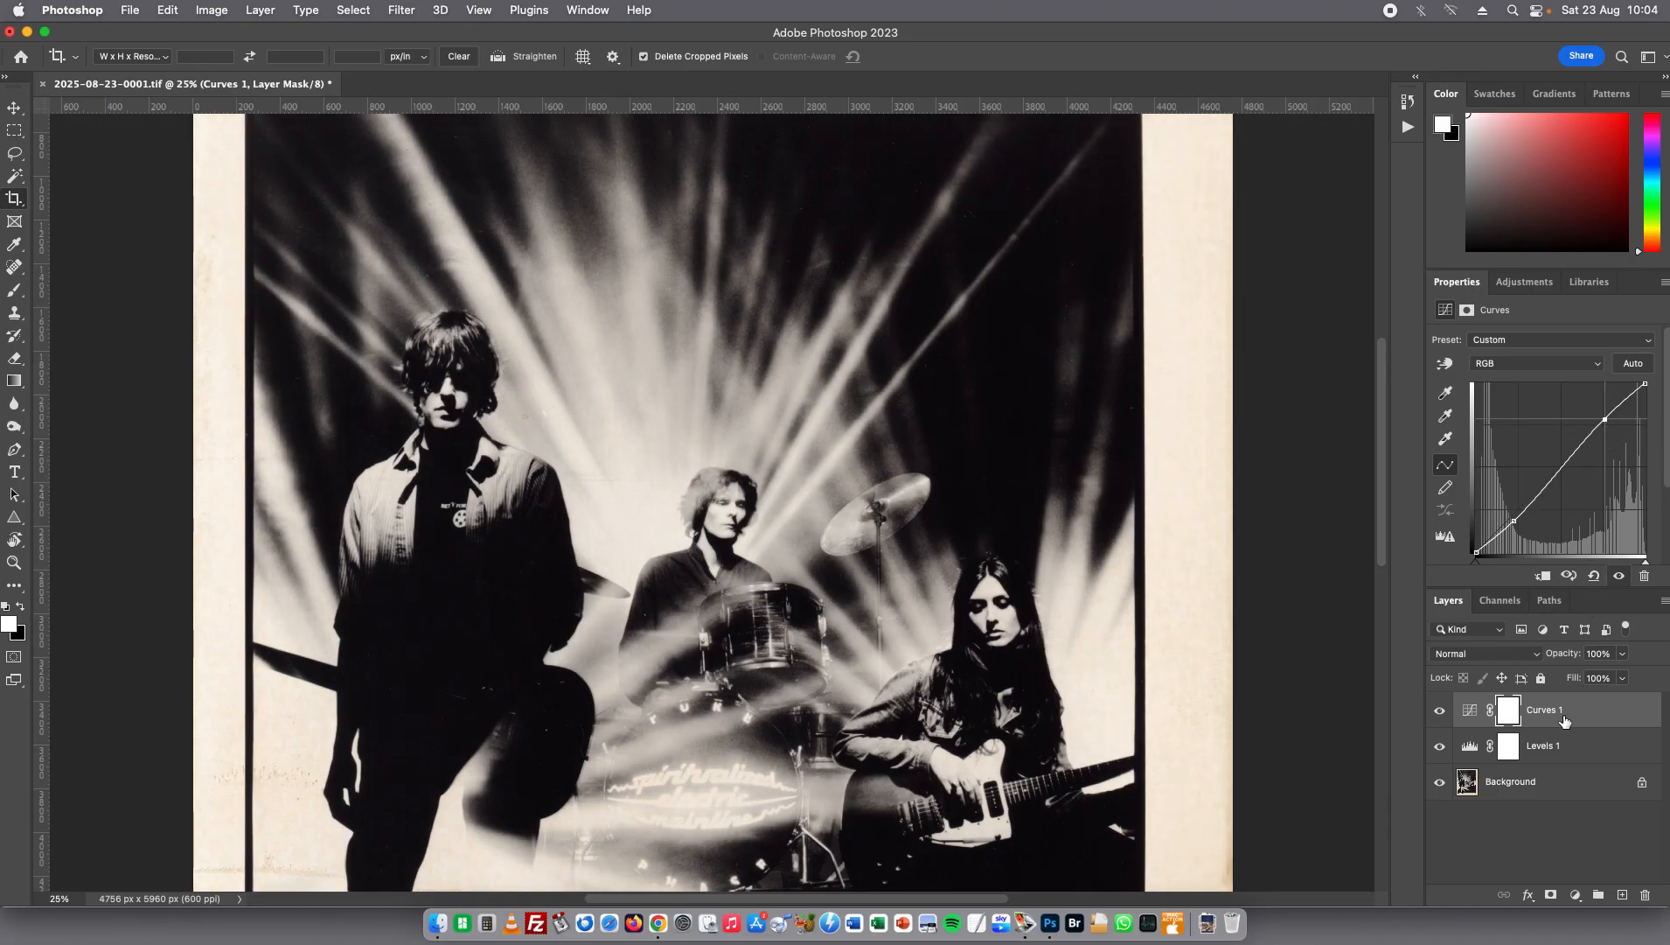
# Compare the image with and without the Curves adjustment, and raise the curve's shadow point very slightly
pyautogui.click(1439, 714)
pyautogui.click(1439, 714)
pyautogui.click(1440, 714)
pyautogui.click(1439, 714)
pyautogui.click(1514, 523)
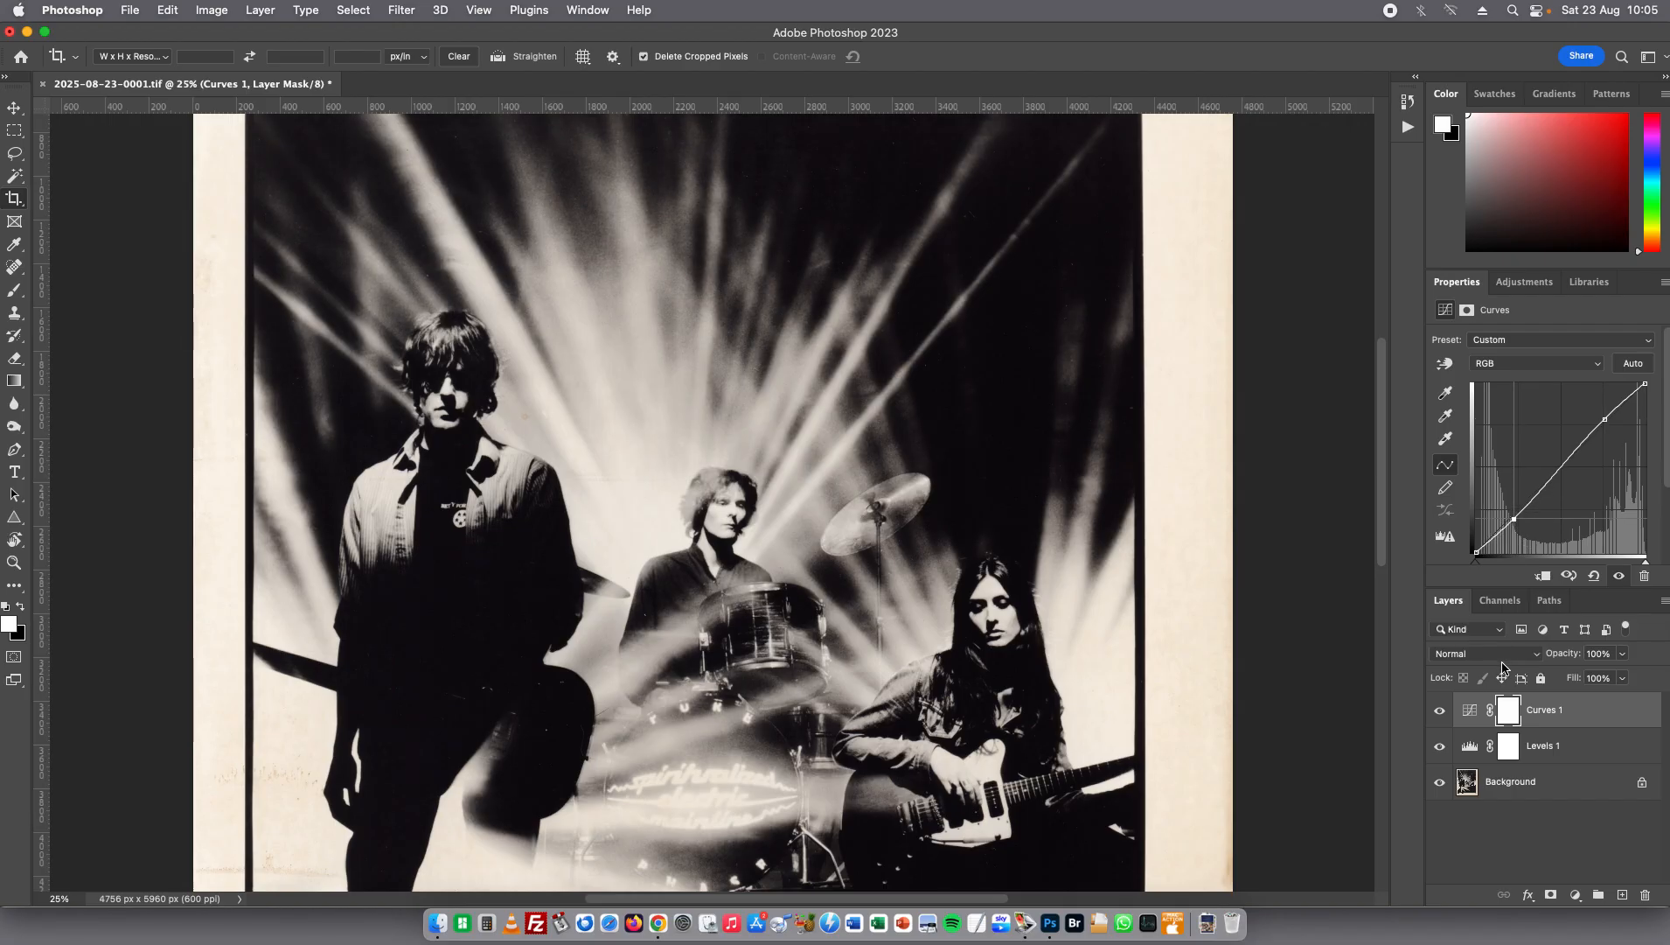
# Check the refined curve's effect by switching the Curves layer's visibility off and on
pyautogui.click(1440, 711)
pyautogui.click(1440, 711)
pyautogui.click(1439, 712)
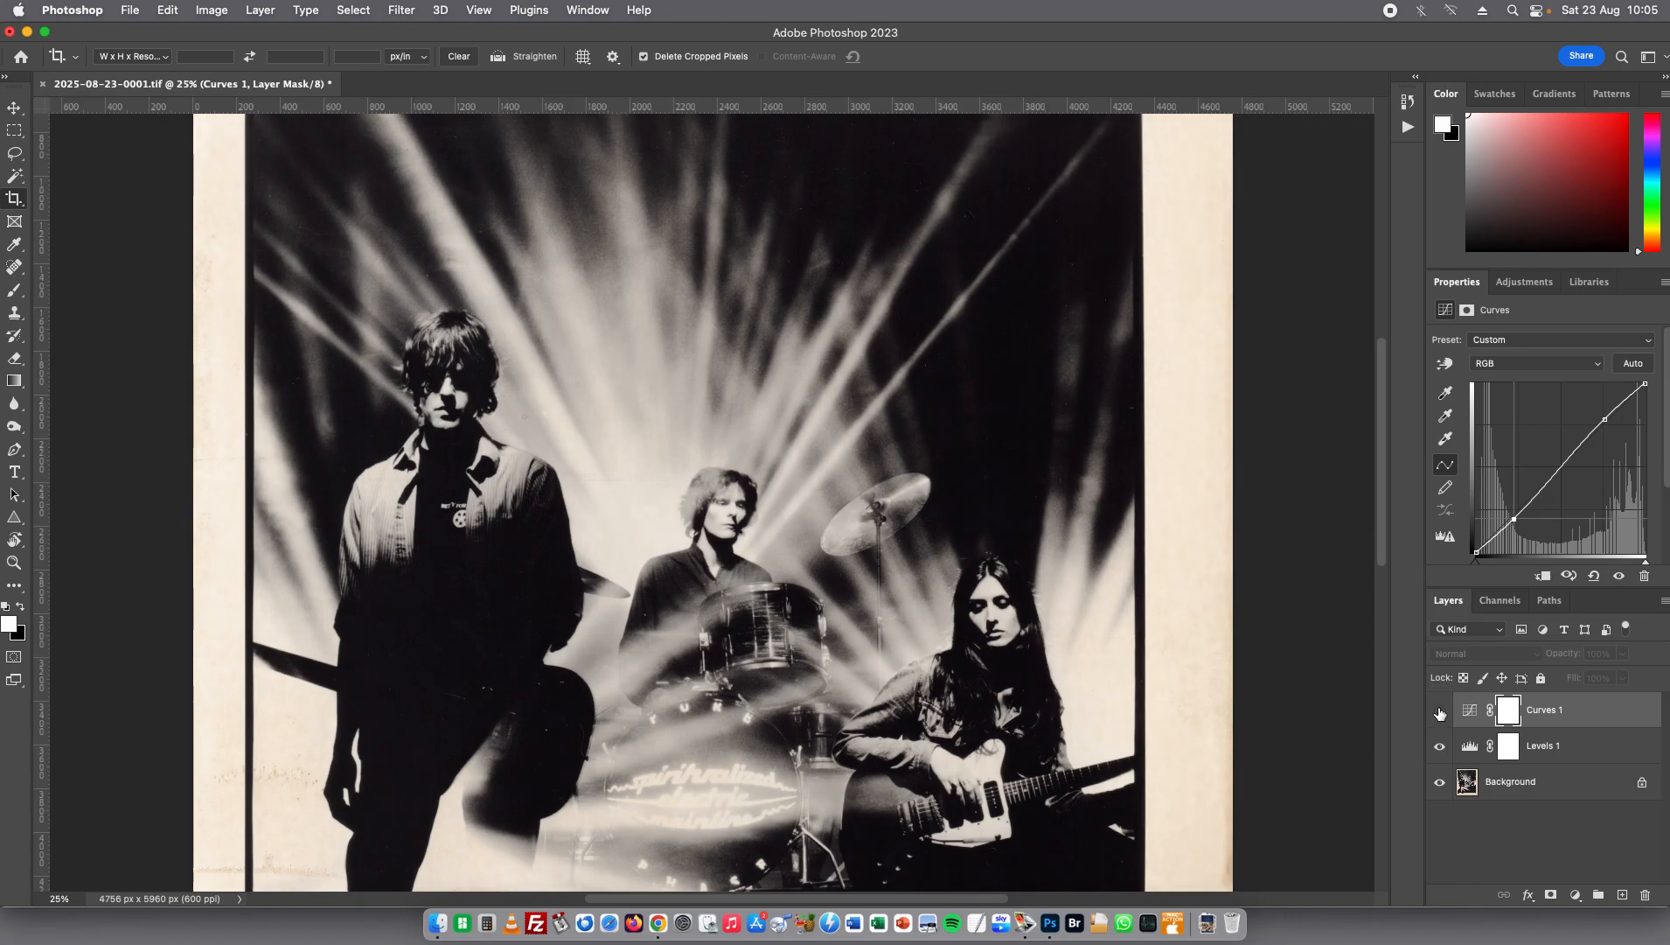
pyautogui.click(1439, 714)
pyautogui.click(1440, 713)
pyautogui.click(1440, 713)
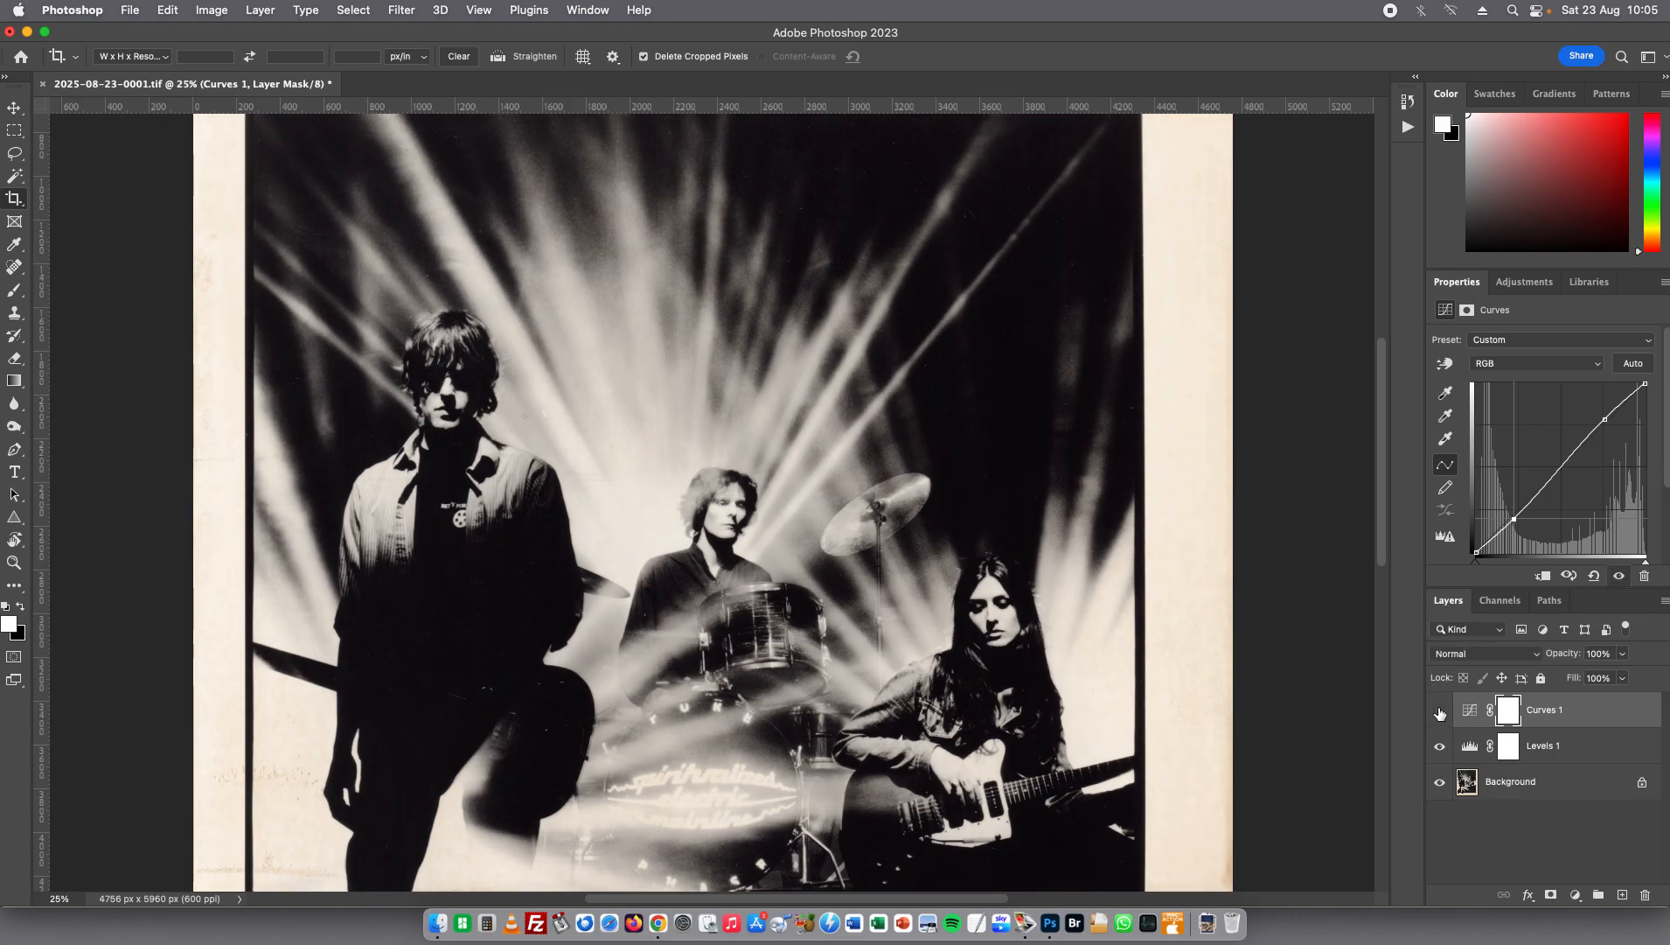
pyautogui.click(1439, 712)
pyautogui.click(1440, 713)
# Add a new empty layer above the Curves adjustment and choose the Spot Healing Brush for retouching on it
pyautogui.press('super+minus')
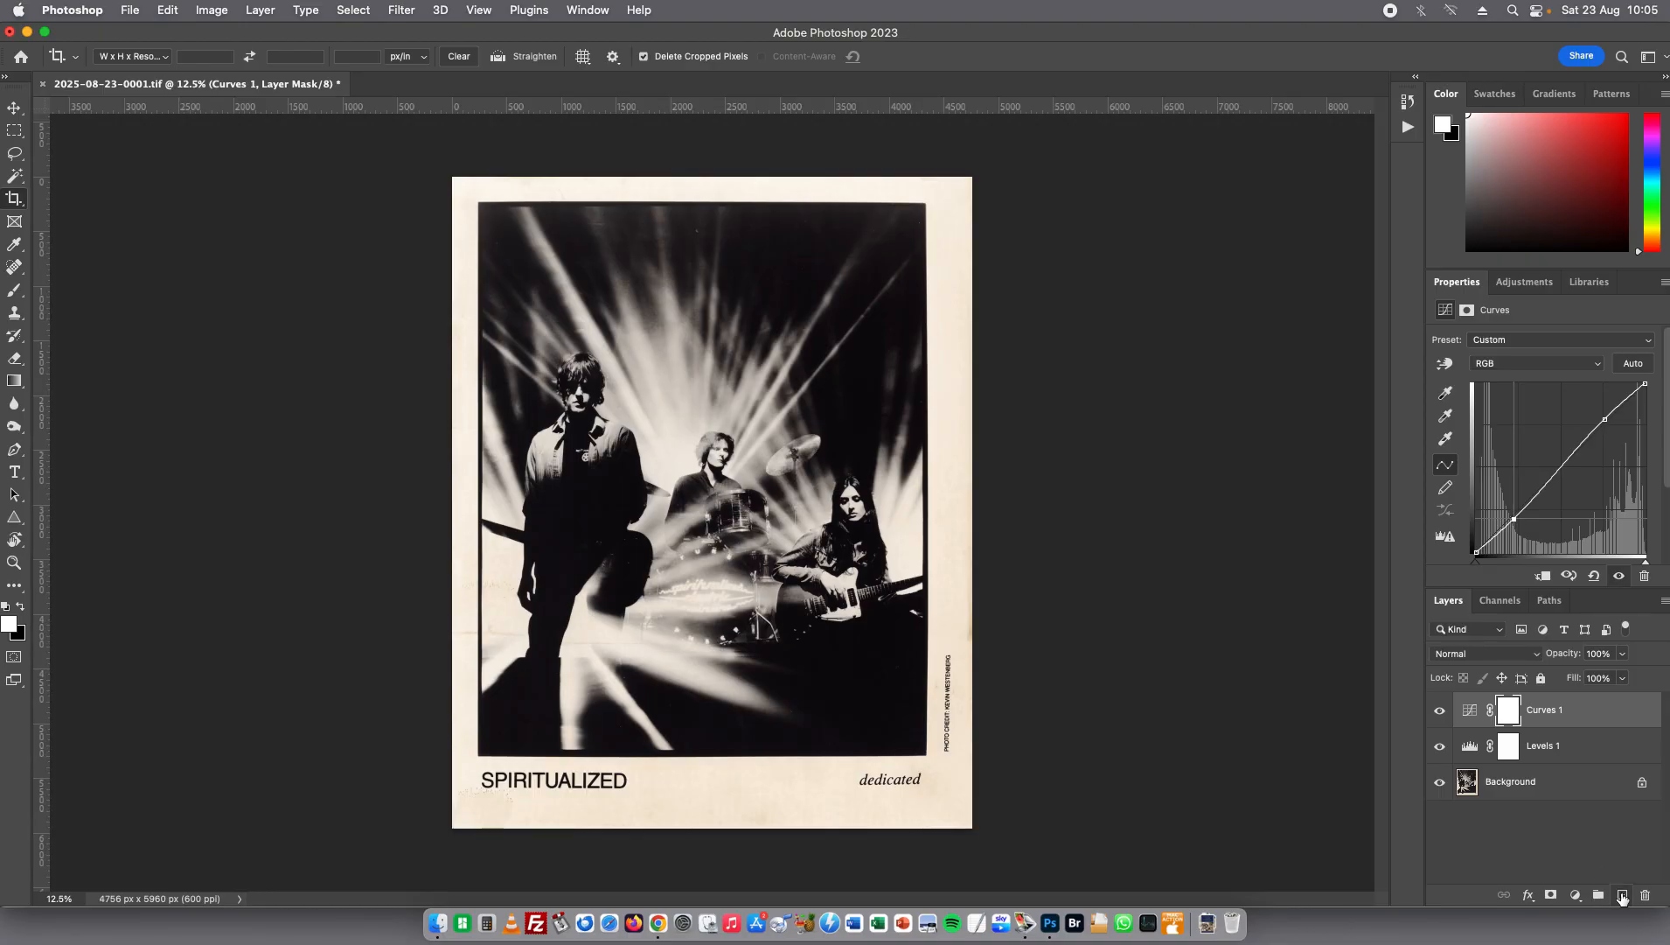
pyautogui.click(1622, 895)
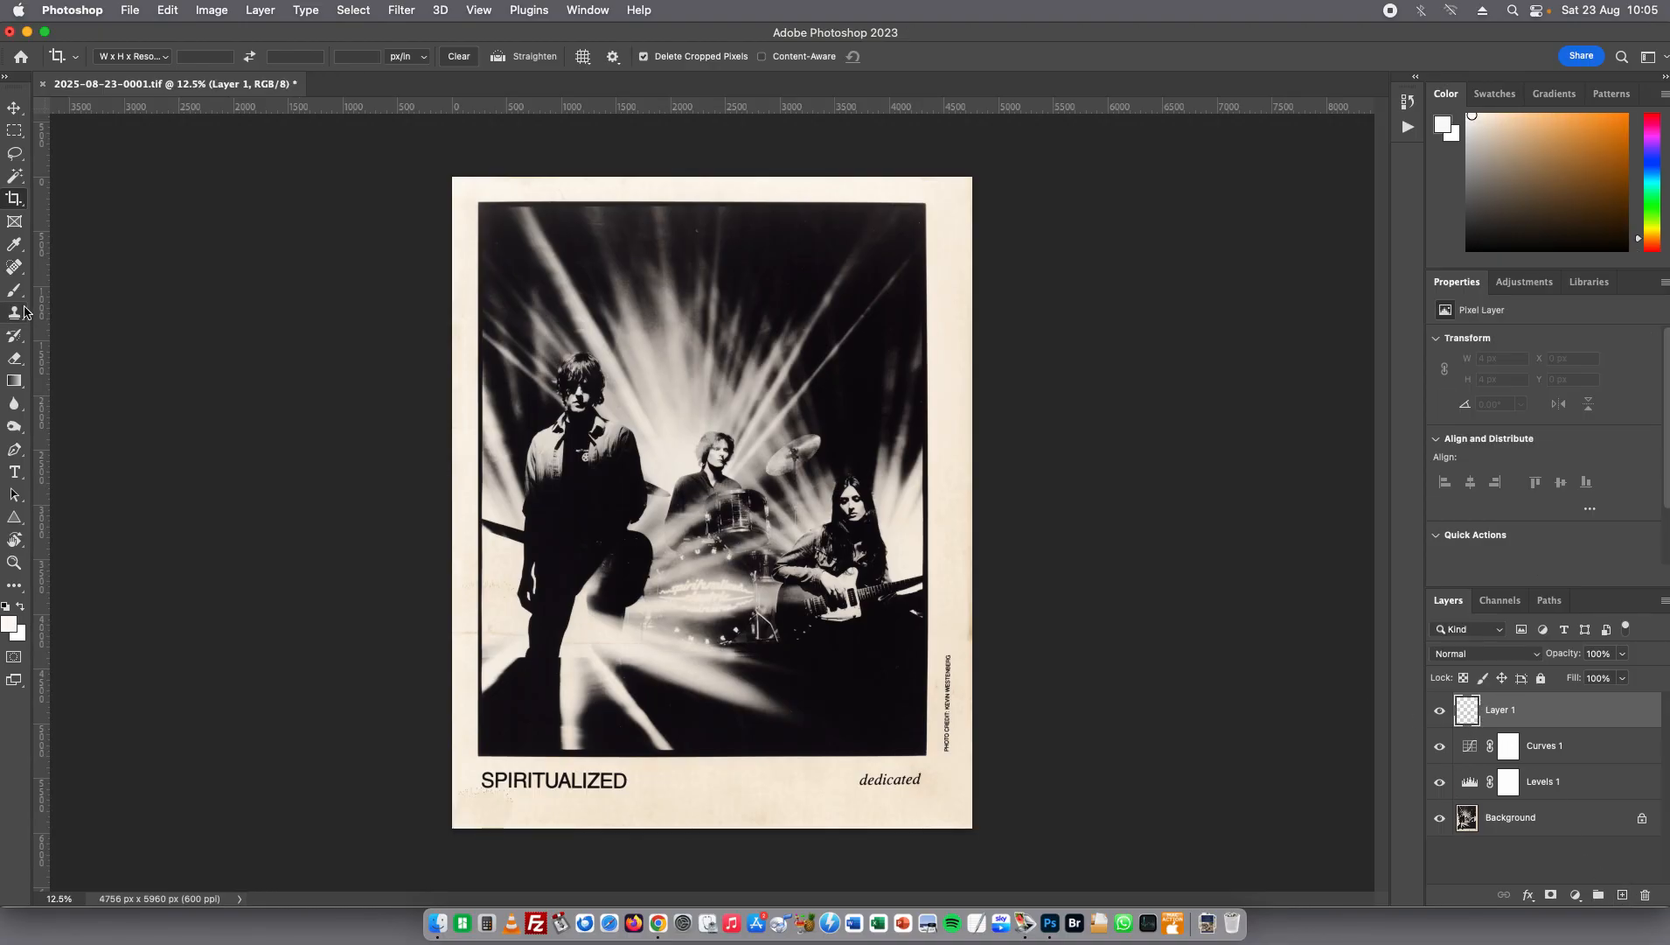
pyautogui.click(17, 271)
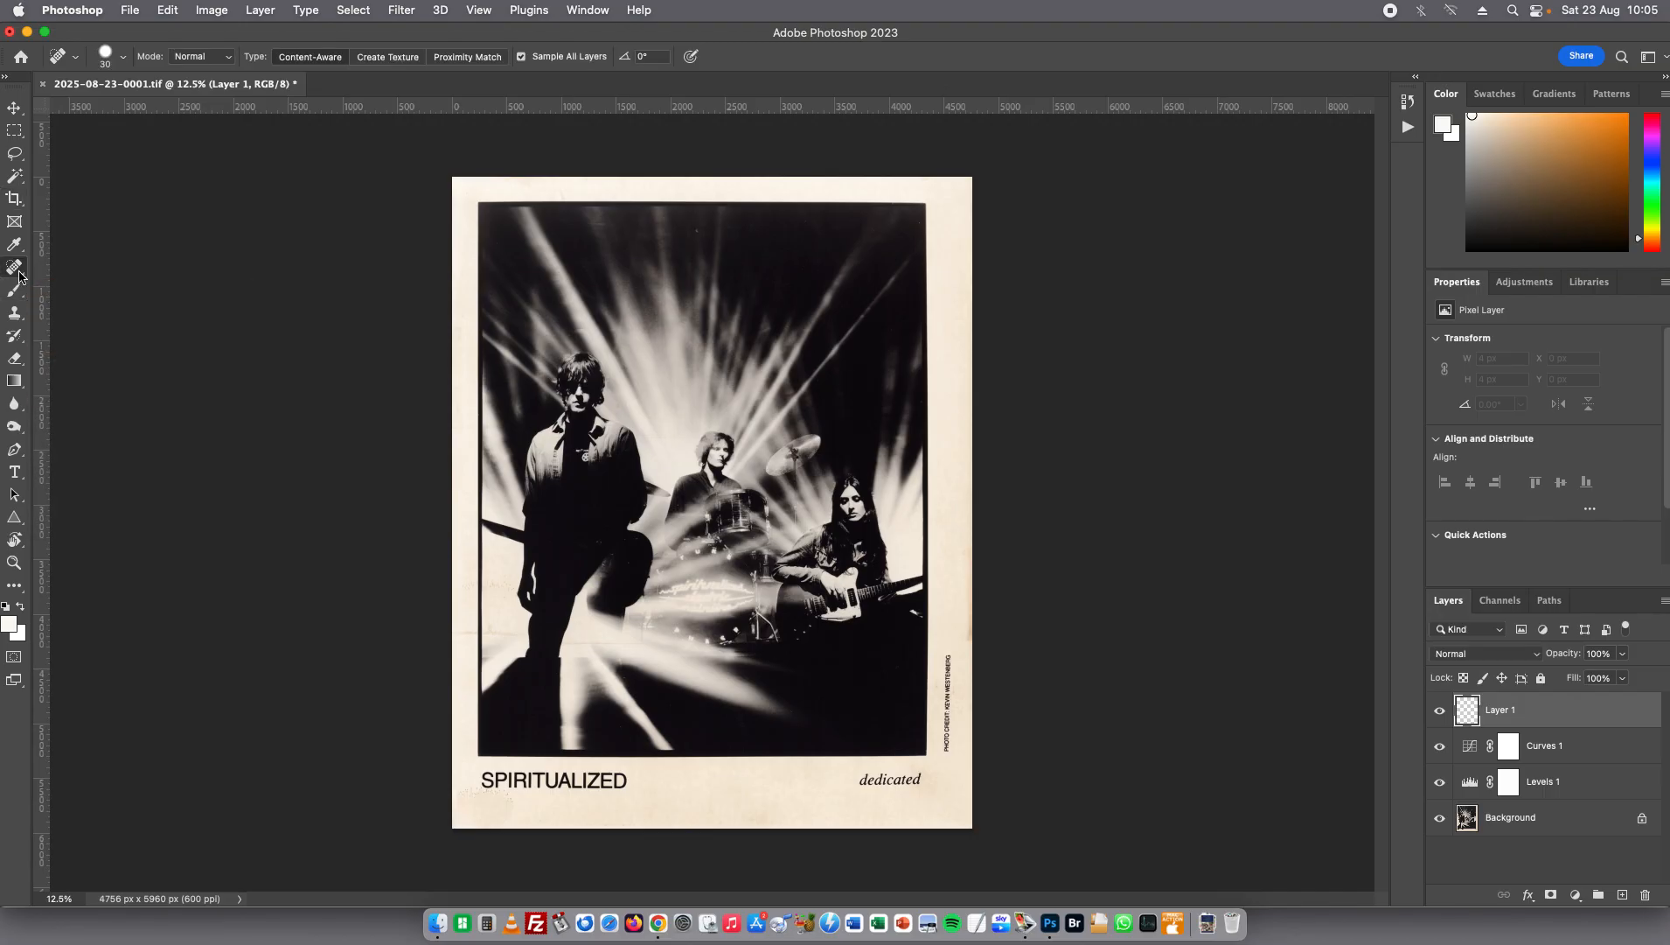
# Heal the large stain below the SPIRITUALIZED lettering in the print's lower-left corner, using a 175 px brush at maximum hardness
pyautogui.press('super+equal')
pyautogui.press('super+equal')
pyautogui.press('super+equal')
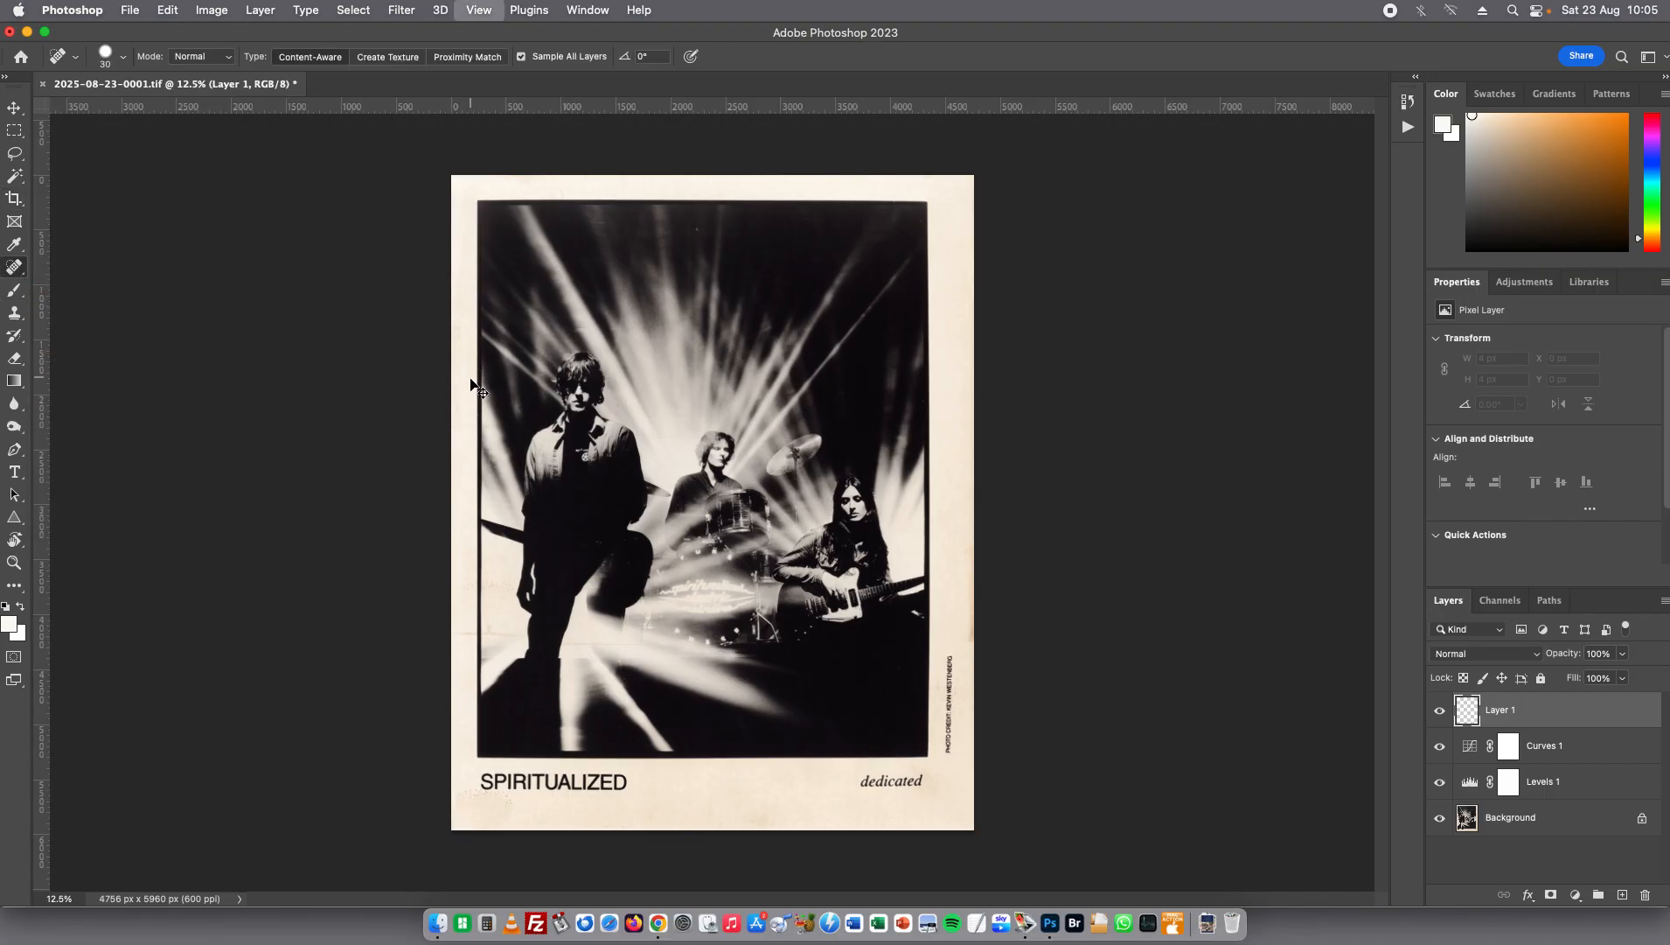
pyautogui.press('super+equal')
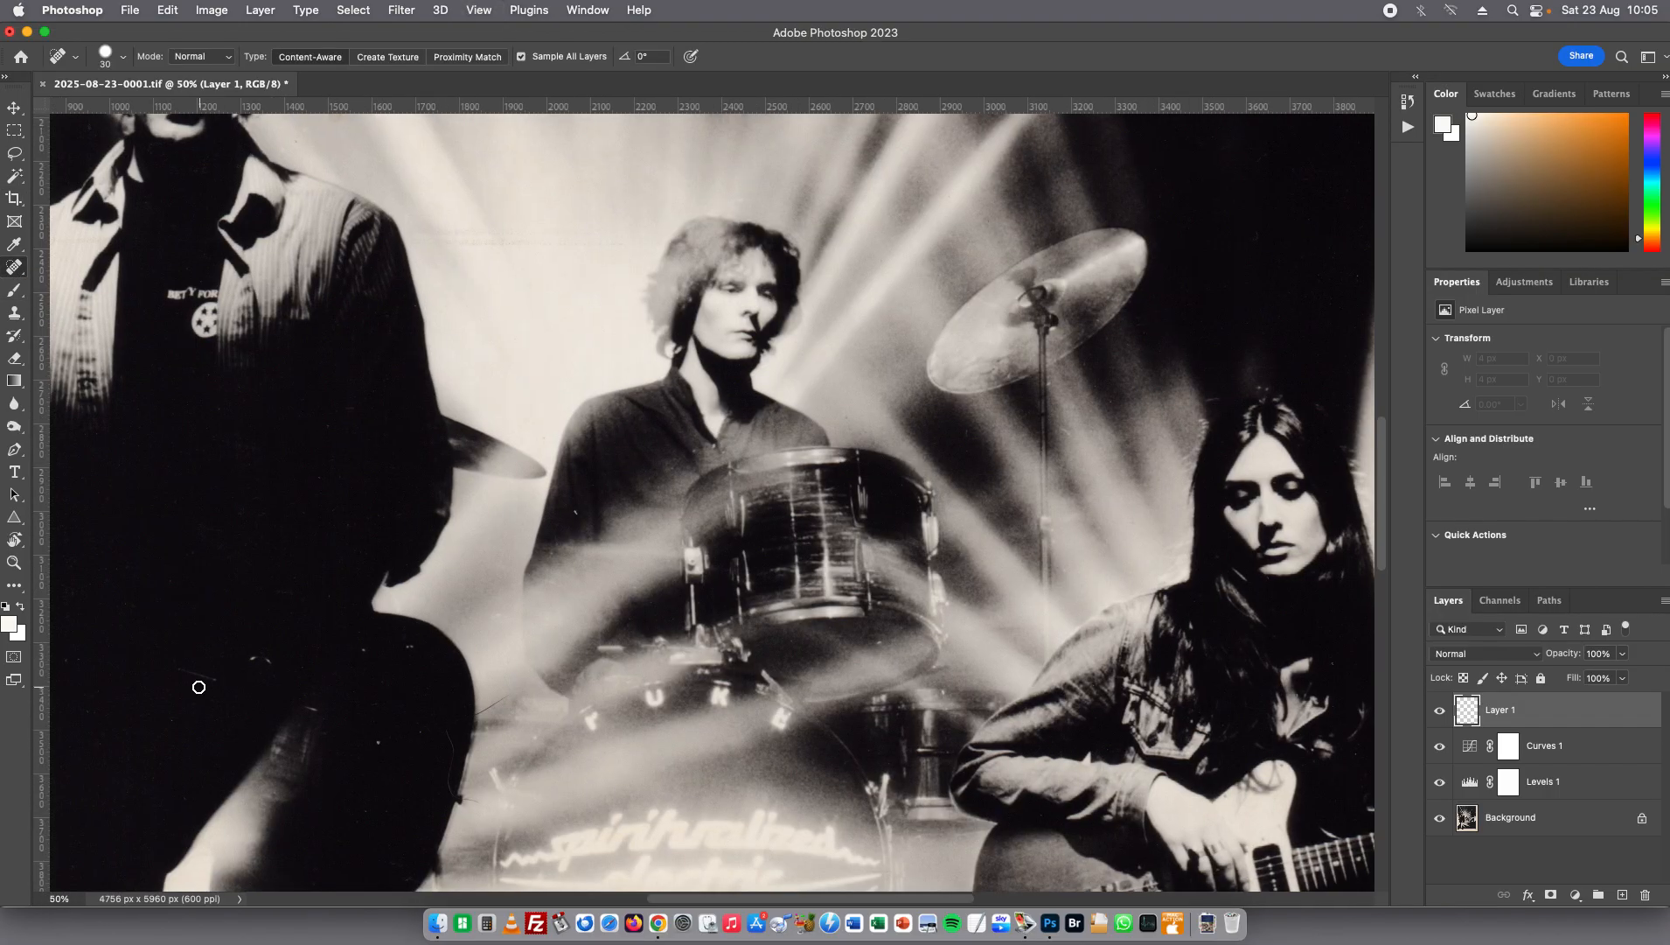
pyautogui.moveTo(146, 736); pyautogui.dragTo(671, 362)
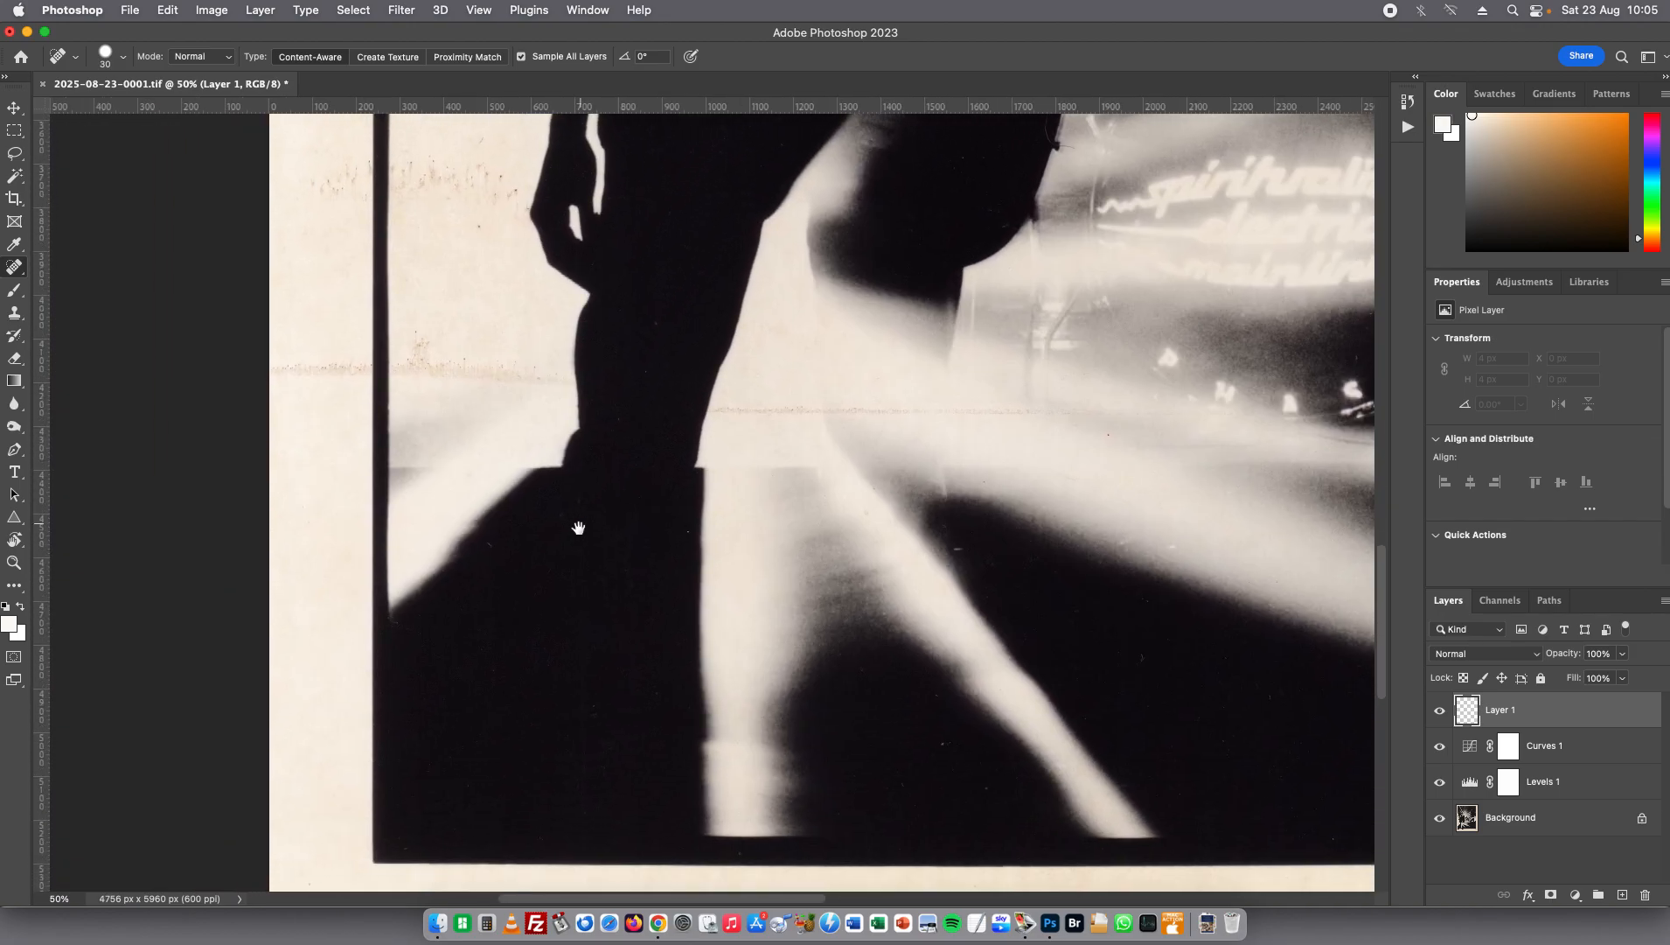
pyautogui.moveTo(559, 608); pyautogui.dragTo(555, 489)
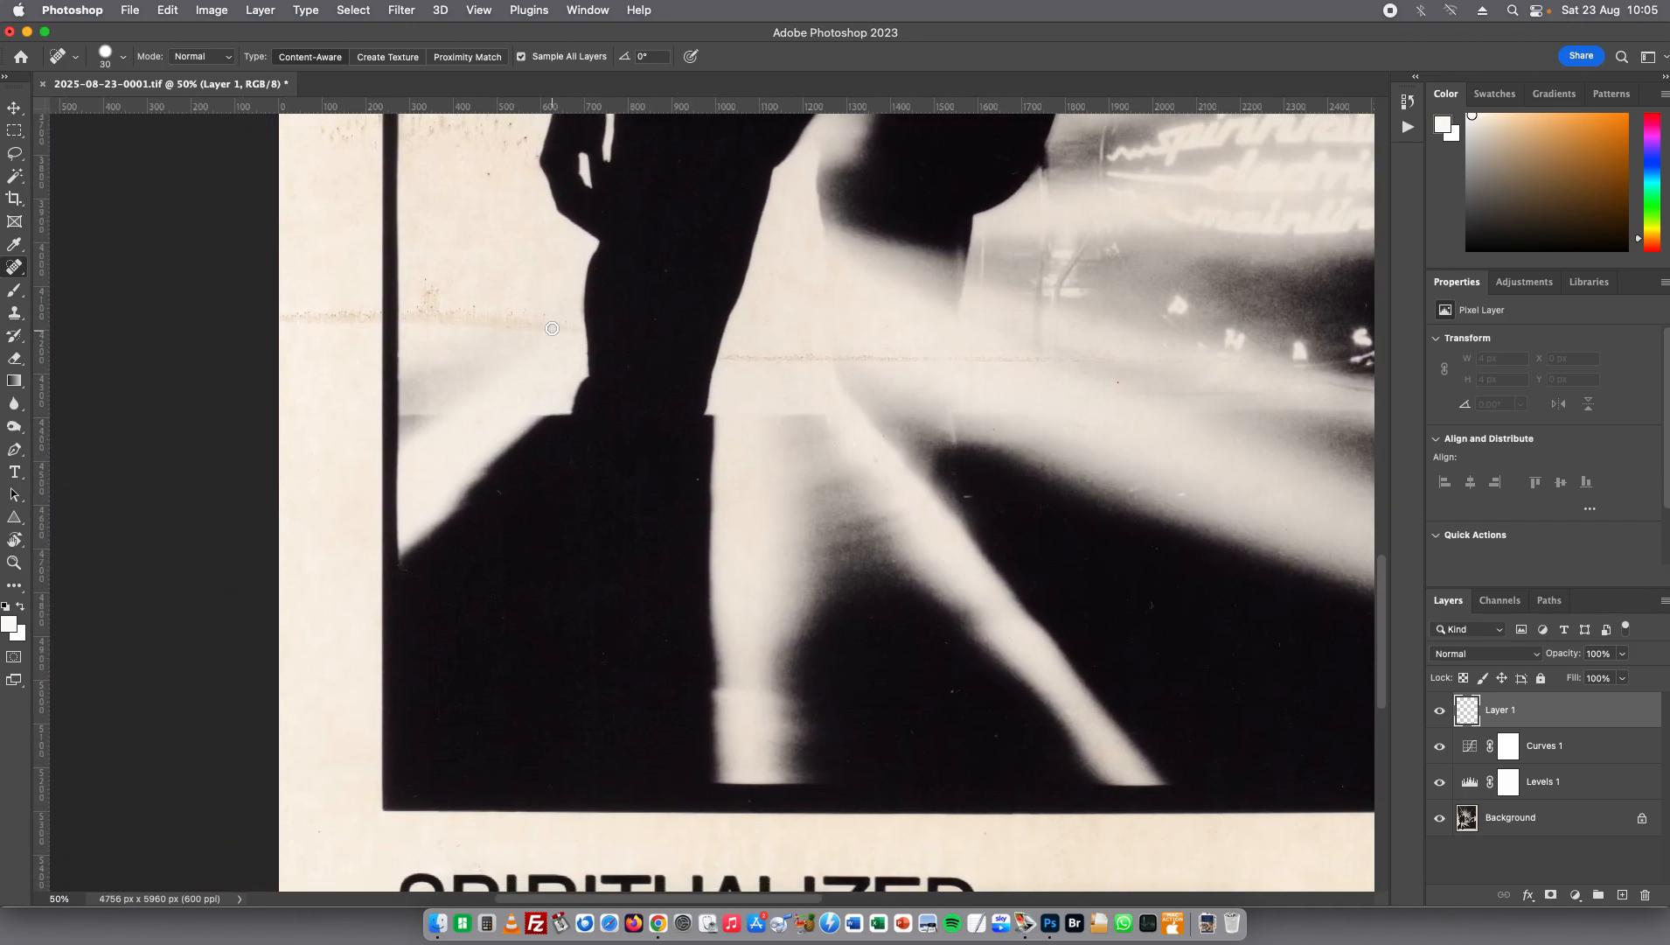
pyautogui.moveTo(571, 687); pyautogui.dragTo(683, 242)
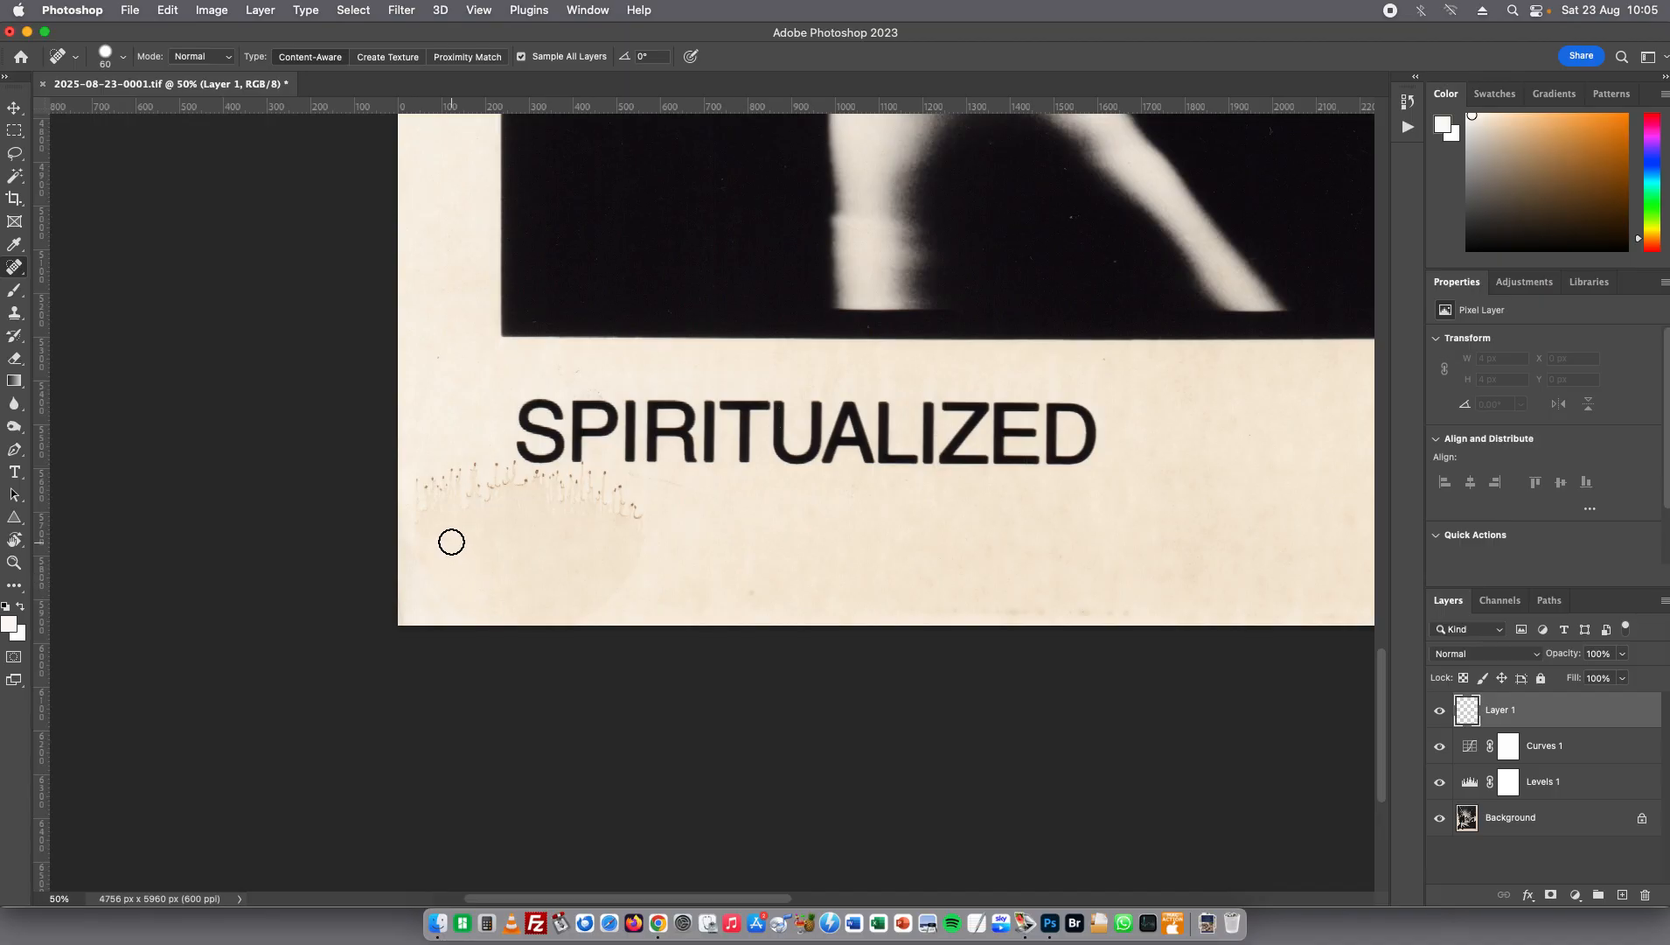
pyautogui.press(']')
pyautogui.press(']')
pyautogui.press(']')
pyautogui.press(']')
pyautogui.press(']')
pyautogui.press(']')
pyautogui.press(']')
pyautogui.rightClick(433, 557)
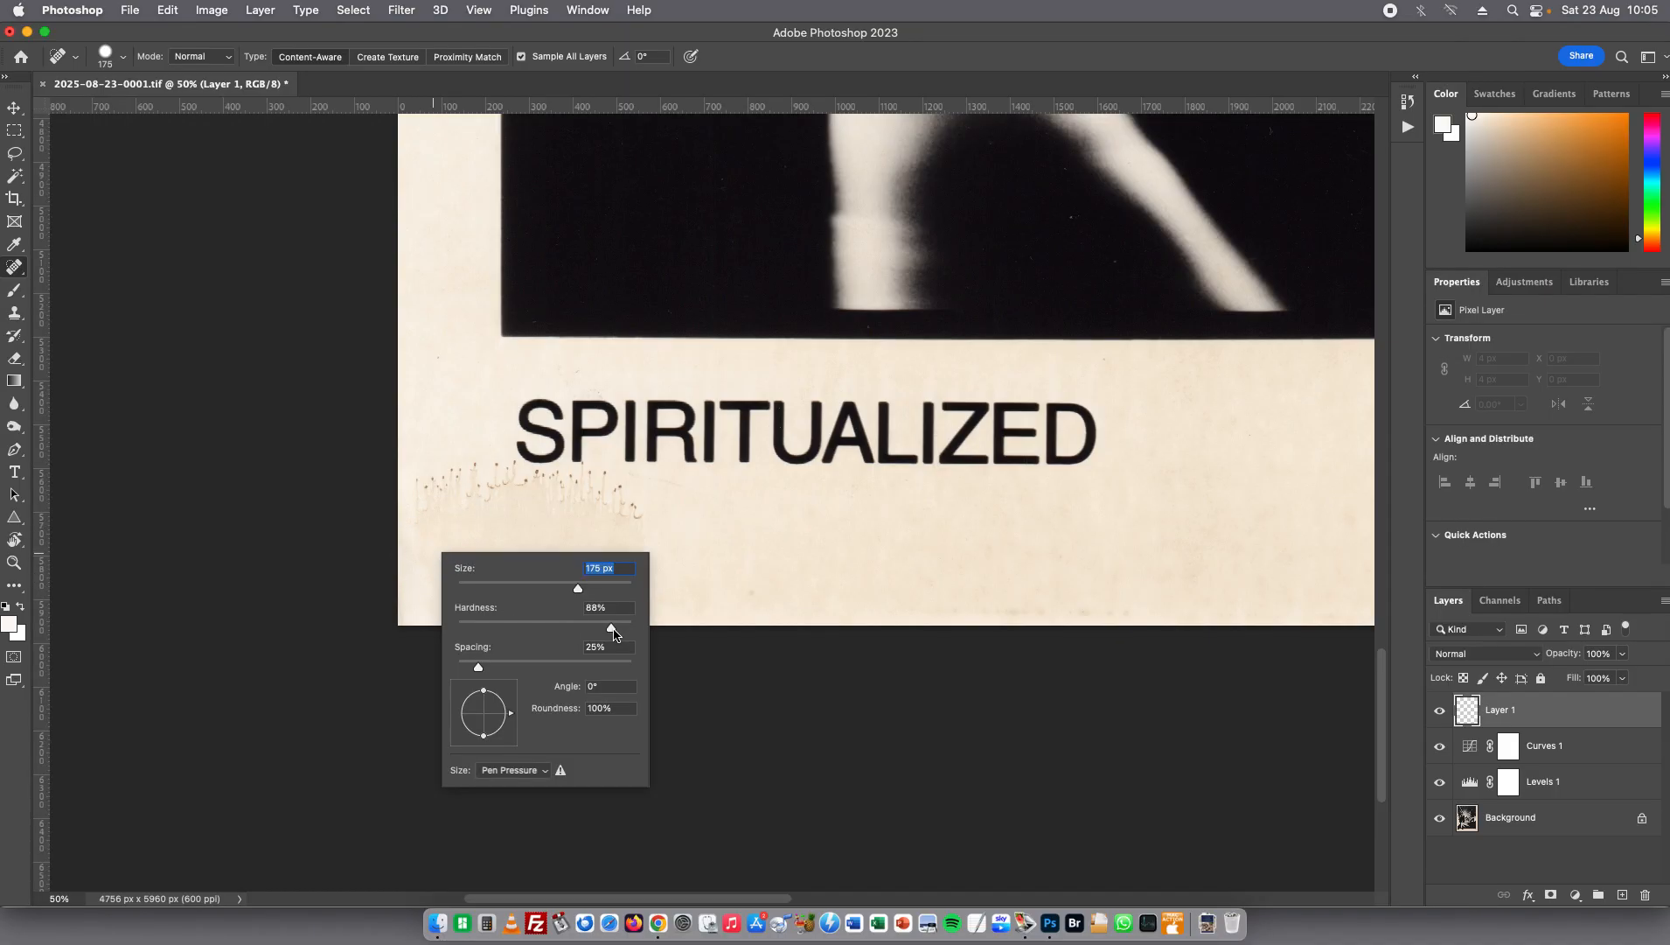
pyautogui.moveTo(612, 630); pyautogui.dragTo(633, 629)
pyautogui.click(428, 597)
pyautogui.moveTo(428, 597)
pyautogui.mouseDown()
pyautogui.moveTo(540, 596)
pyautogui.moveTo(615, 541)
pyautogui.moveTo(578, 515)
pyautogui.moveTo(427, 506)
pyautogui.moveTo(588, 551)
pyautogui.moveTo(408, 619)
pyautogui.mouseUp()
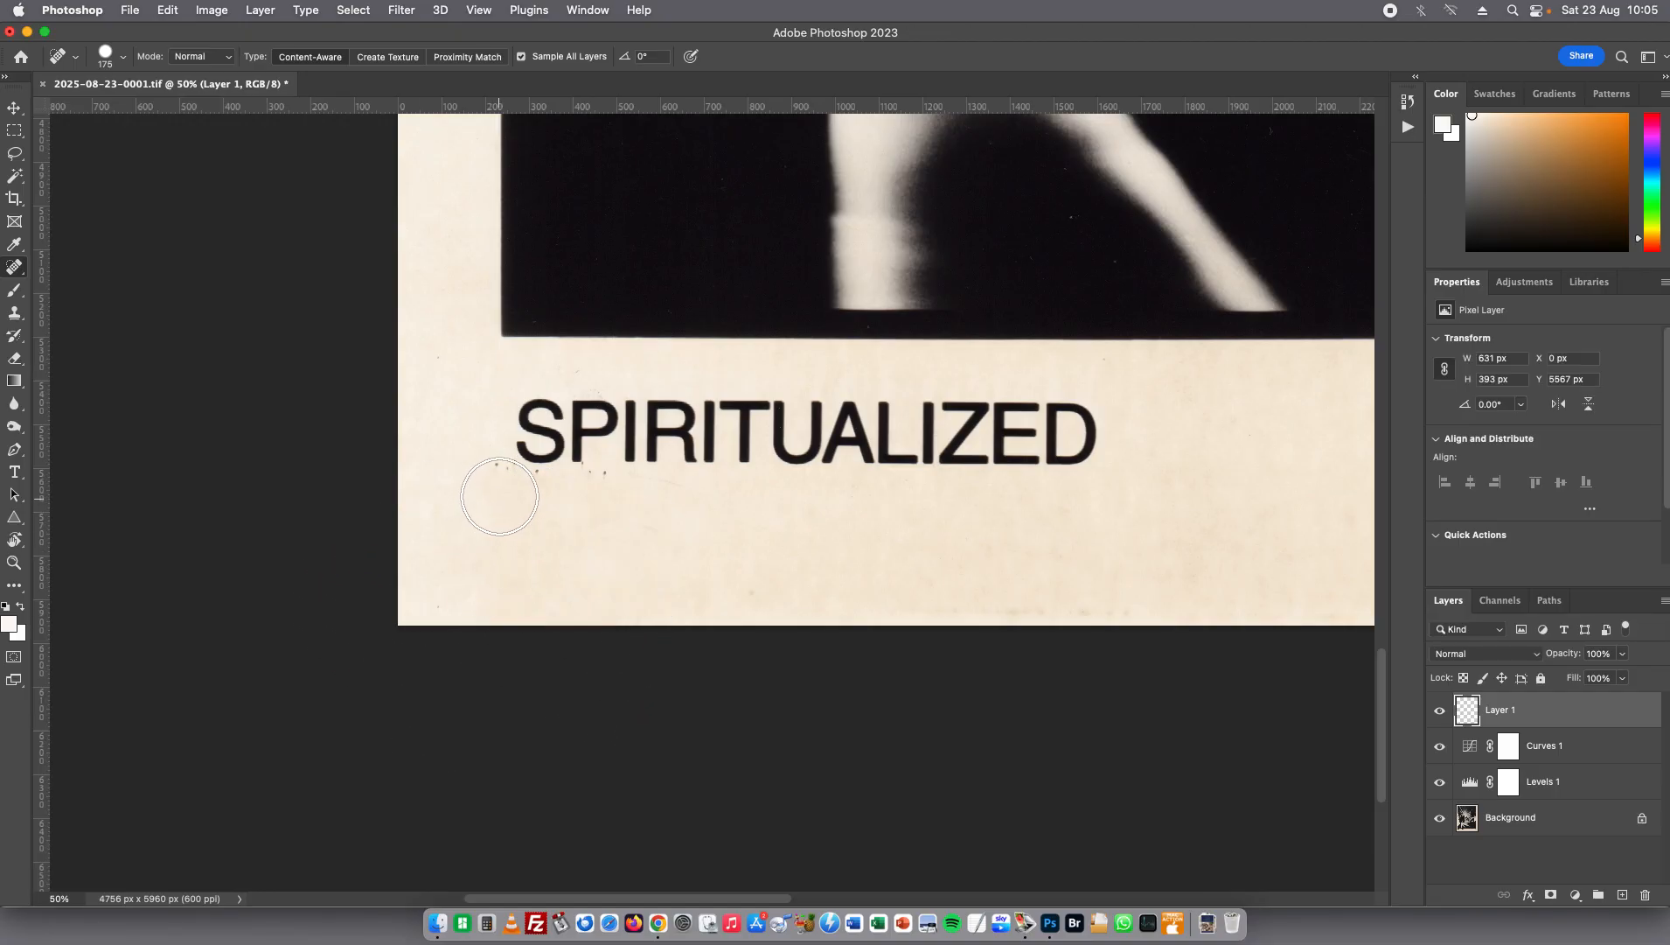
# Reduce the healing brush to 70 px and remove the leftover specks just beneath the first letters of SPIRITUALIZED
pyautogui.press('[')
pyautogui.press('[')
pyautogui.press('[')
pyautogui.press('[')
pyautogui.press('[')
pyautogui.press('[')
pyautogui.click(505, 468)
pyautogui.click(536, 475)
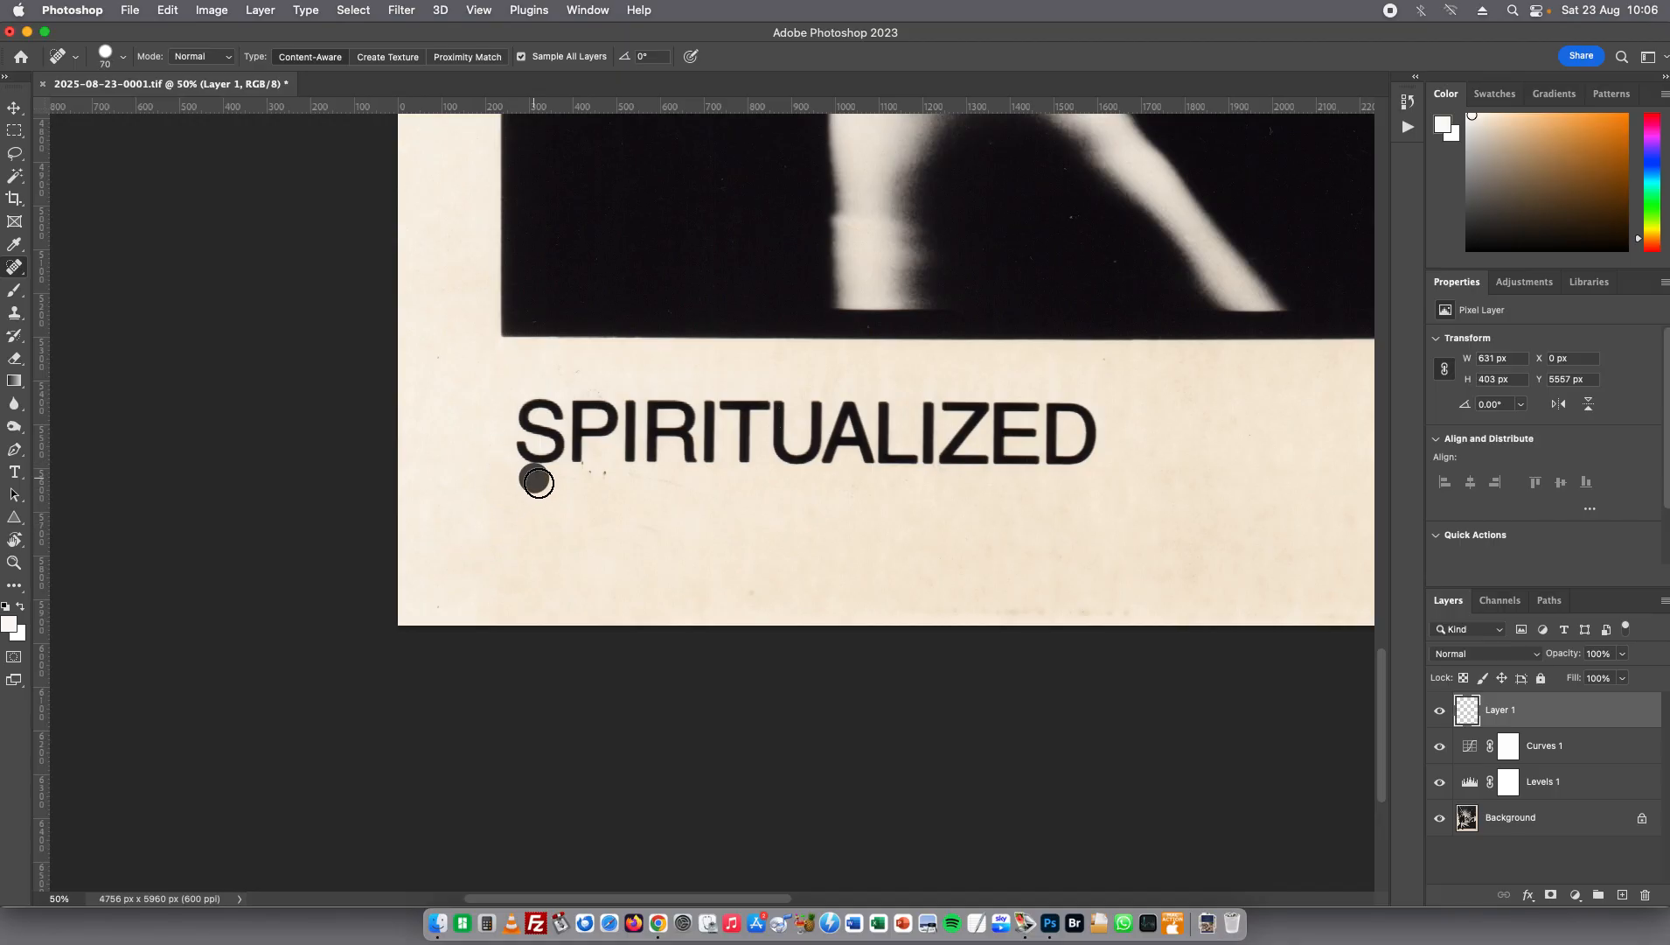
pyautogui.click(584, 477)
pyautogui.click(602, 479)
# Heal the two bands of brown stains across the left paper margin and the bright background beside the standing figure
pyautogui.scroll(10, 521, 570)
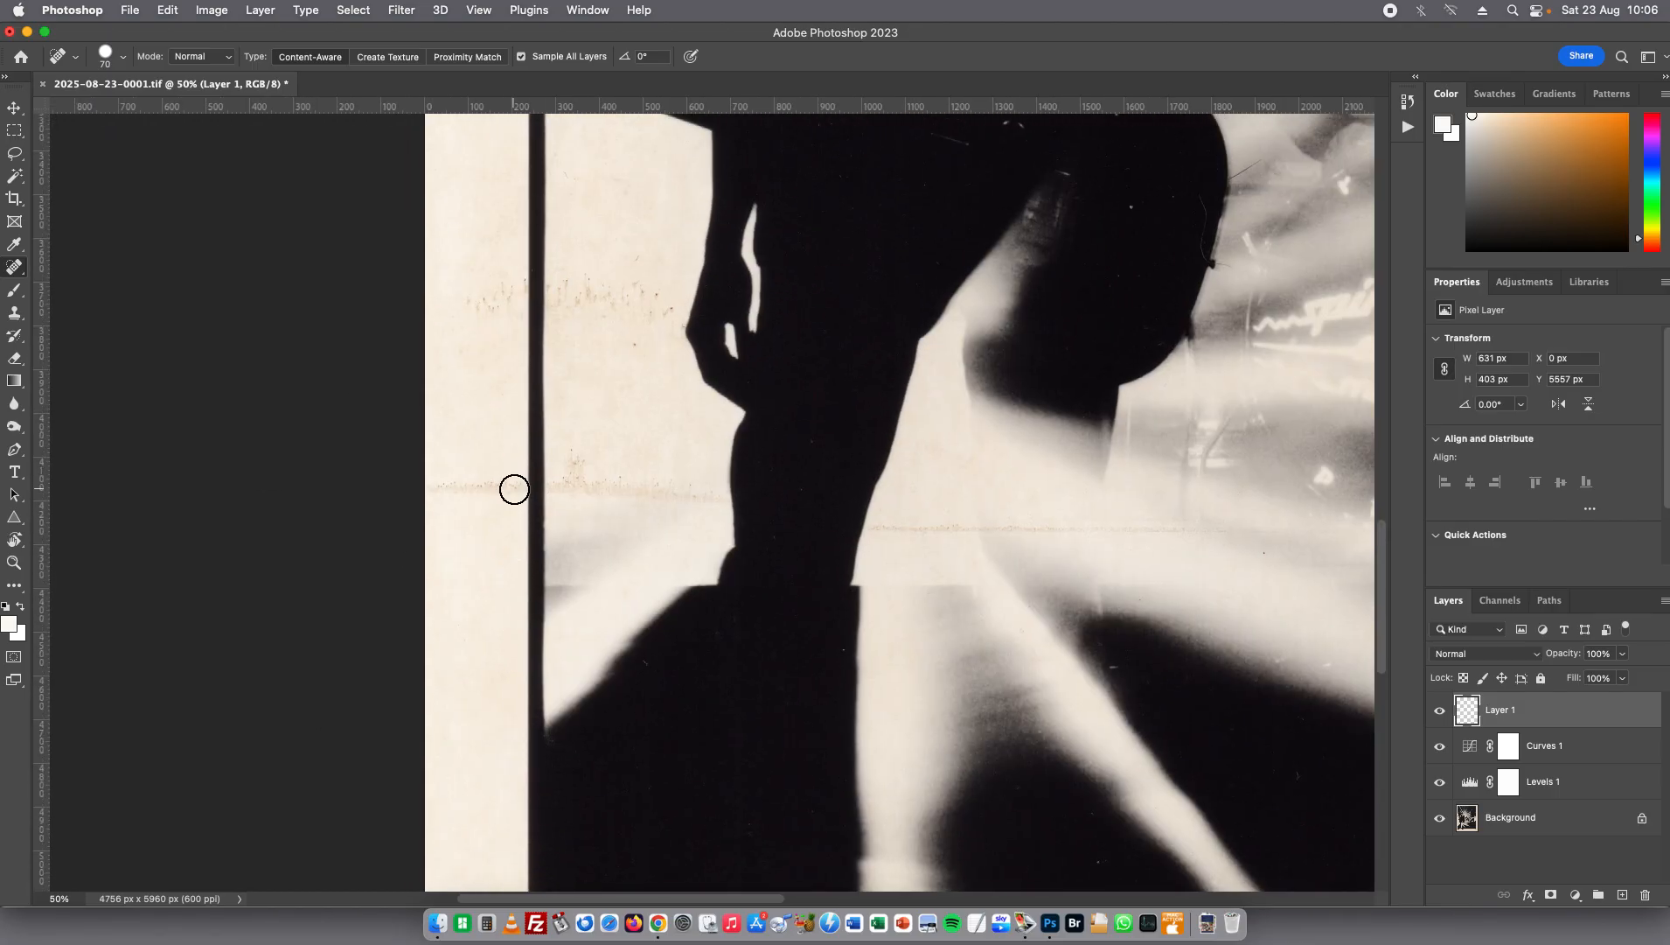
pyautogui.moveTo(514, 488); pyautogui.dragTo(397, 483)
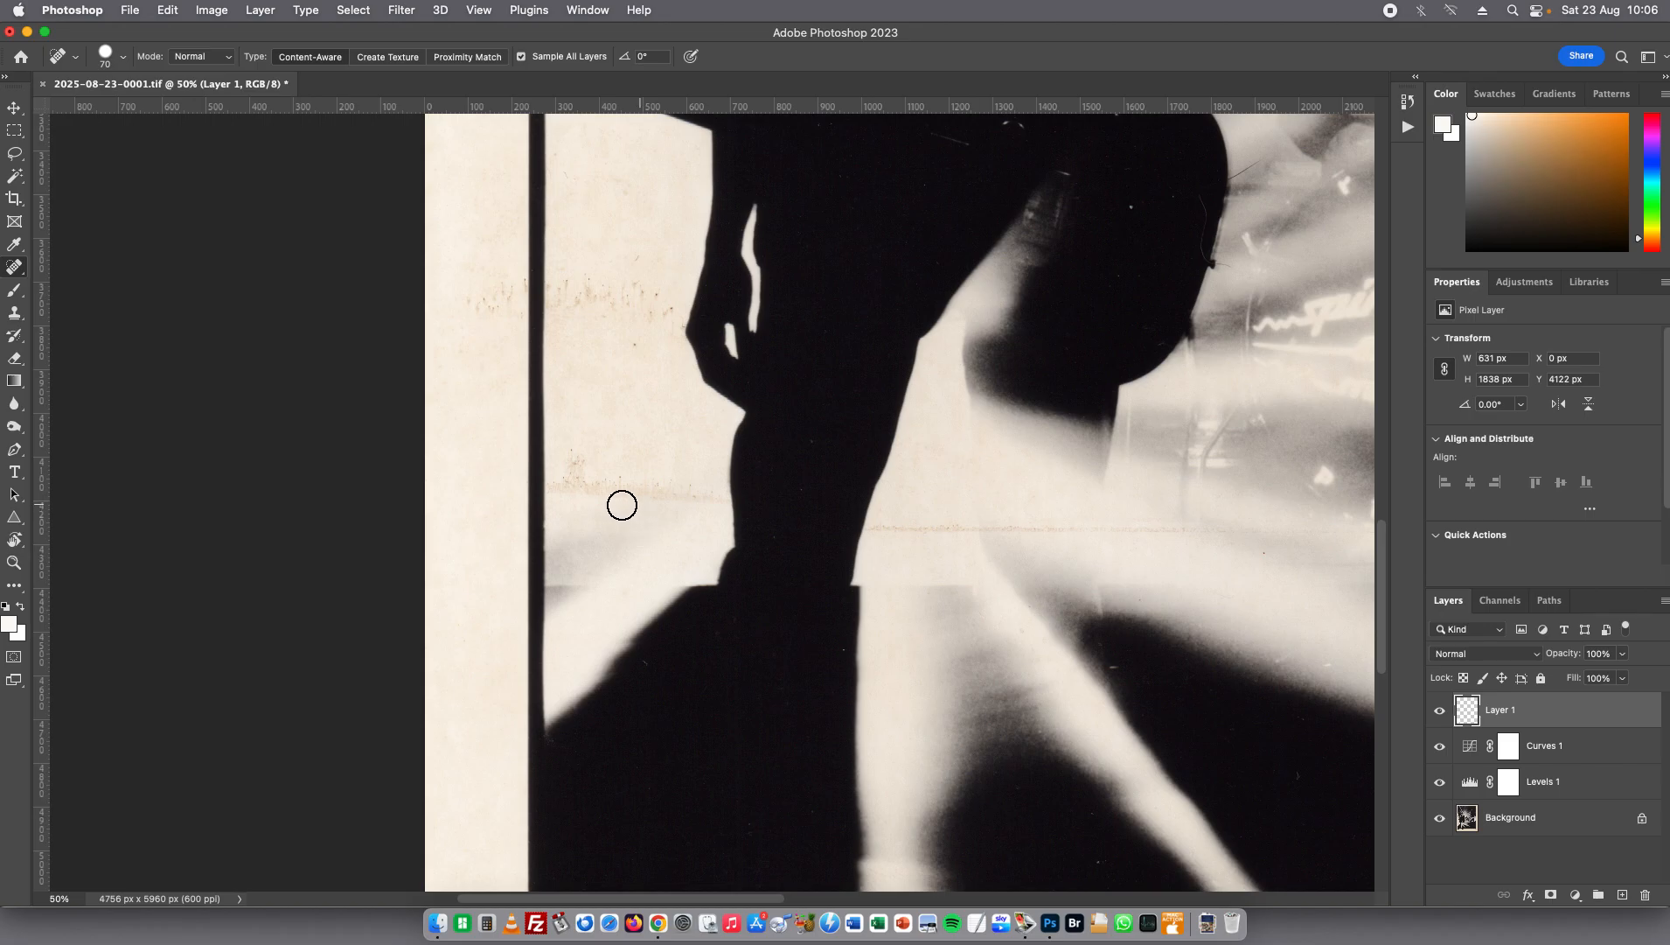
pyautogui.moveTo(559, 487); pyautogui.dragTo(706, 499)
pyautogui.moveTo(582, 464); pyautogui.dragTo(581, 456)
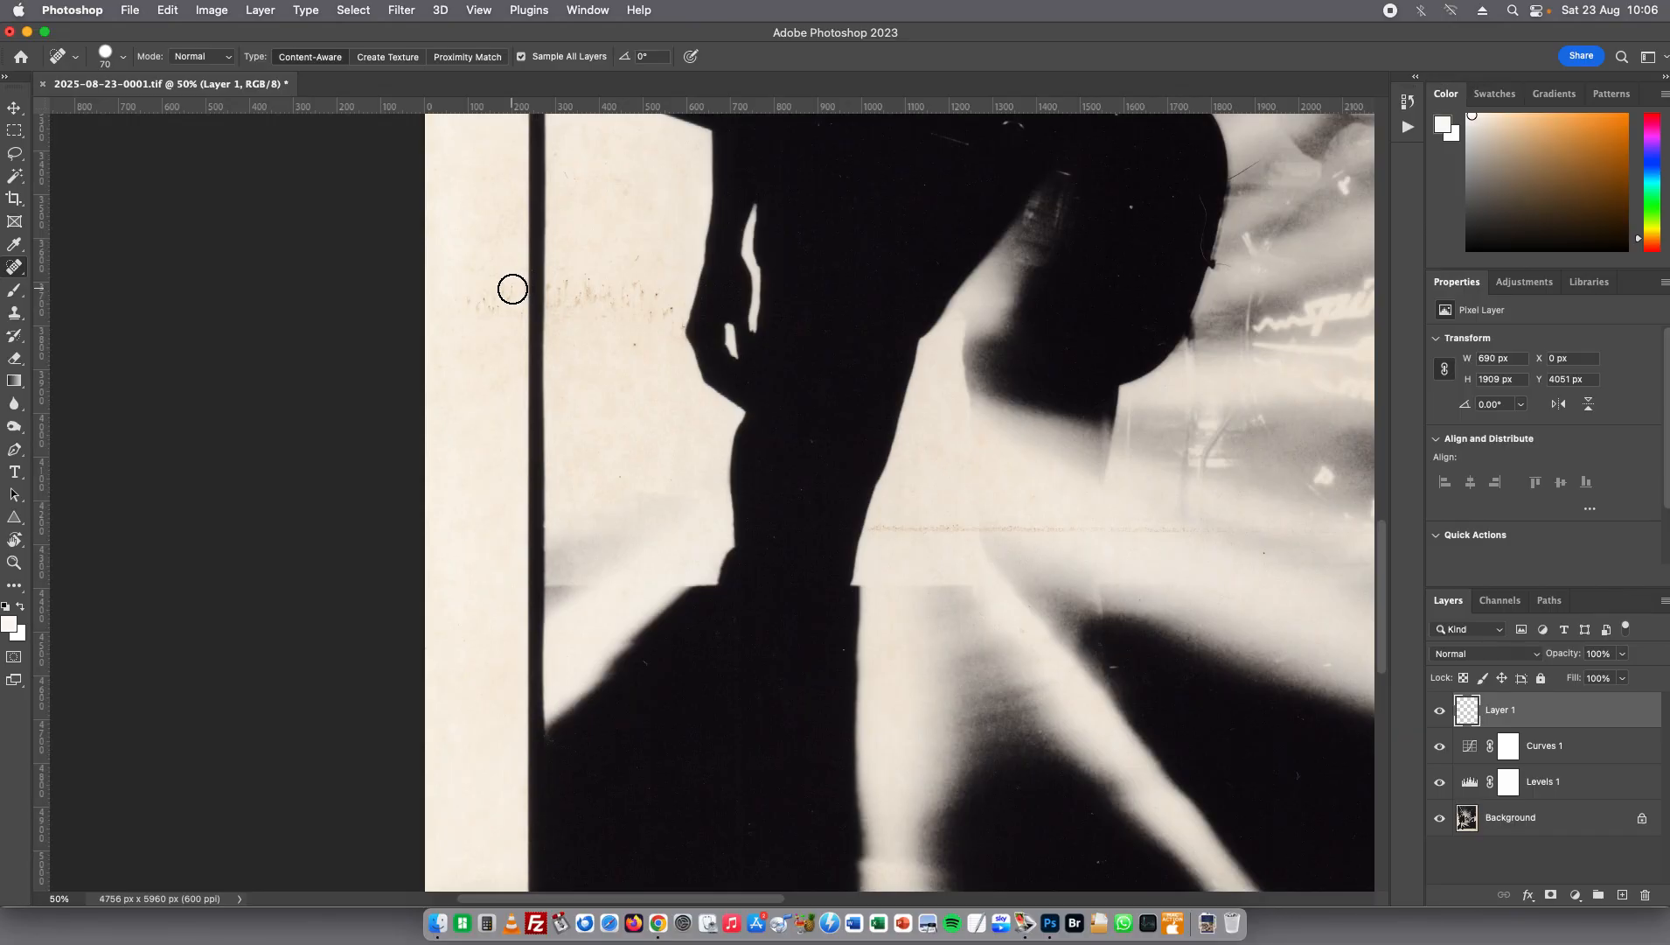
pyautogui.moveTo(513, 288); pyautogui.dragTo(447, 305)
pyautogui.moveTo(559, 283); pyautogui.dragTo(655, 306)
# Heal the marks along the print's top paper edge, from the upper-left corner across towards the upper right
pyautogui.scroll(10, 525, 569)
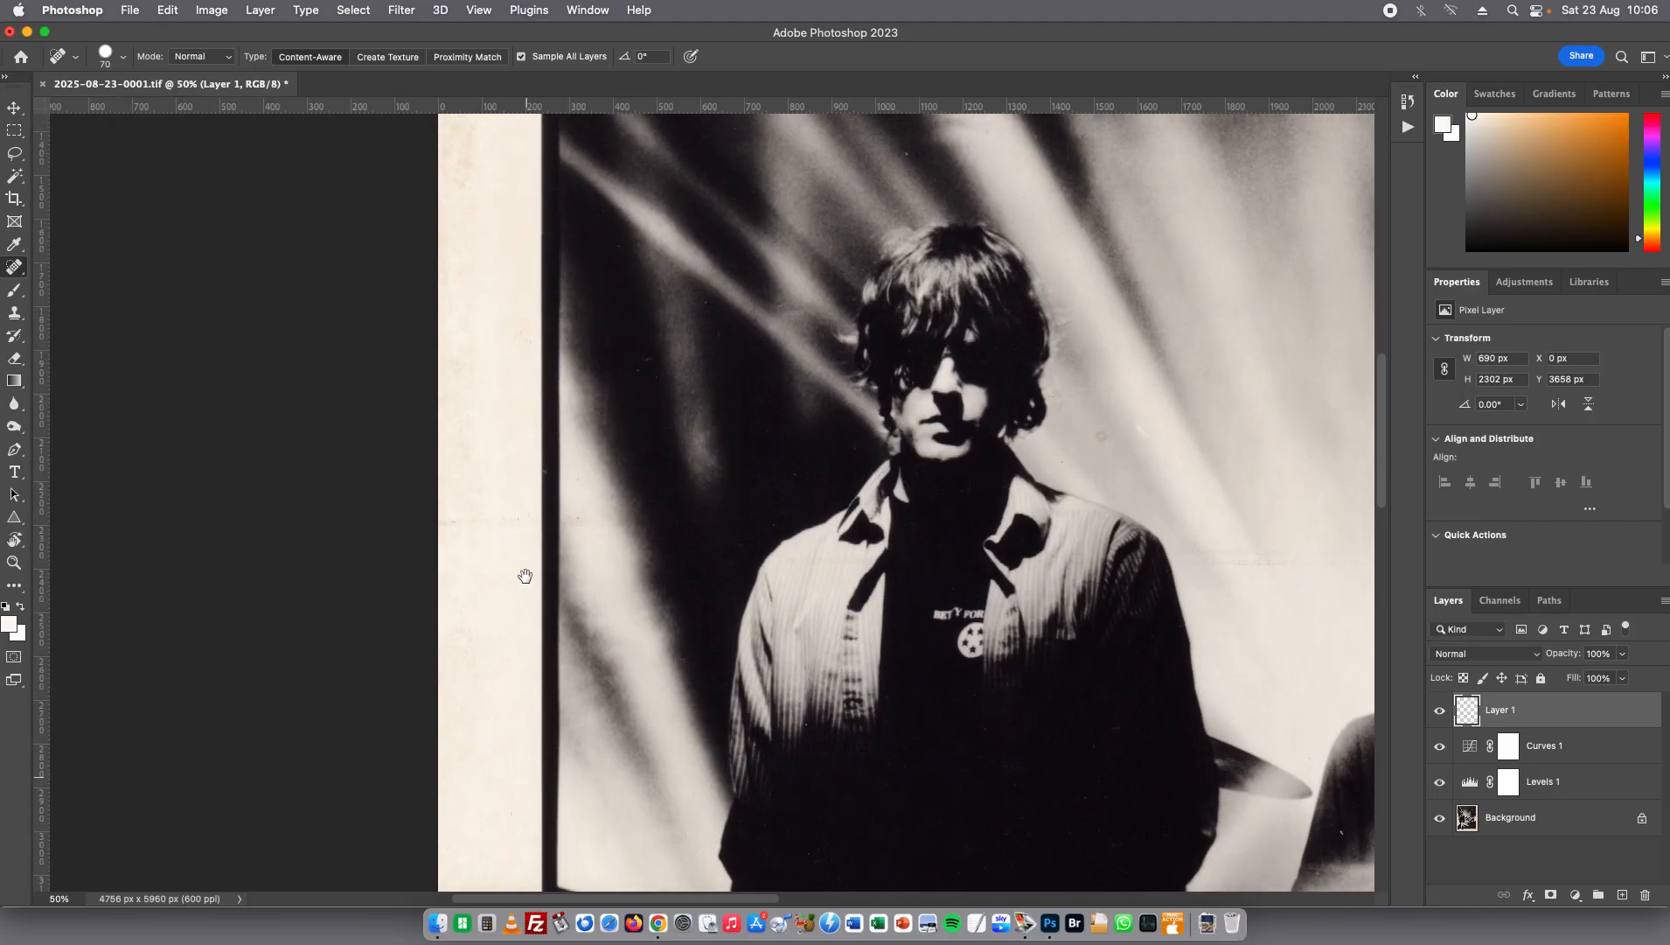
pyautogui.scroll(4, 525, 575)
pyautogui.scroll(15, 494, 569)
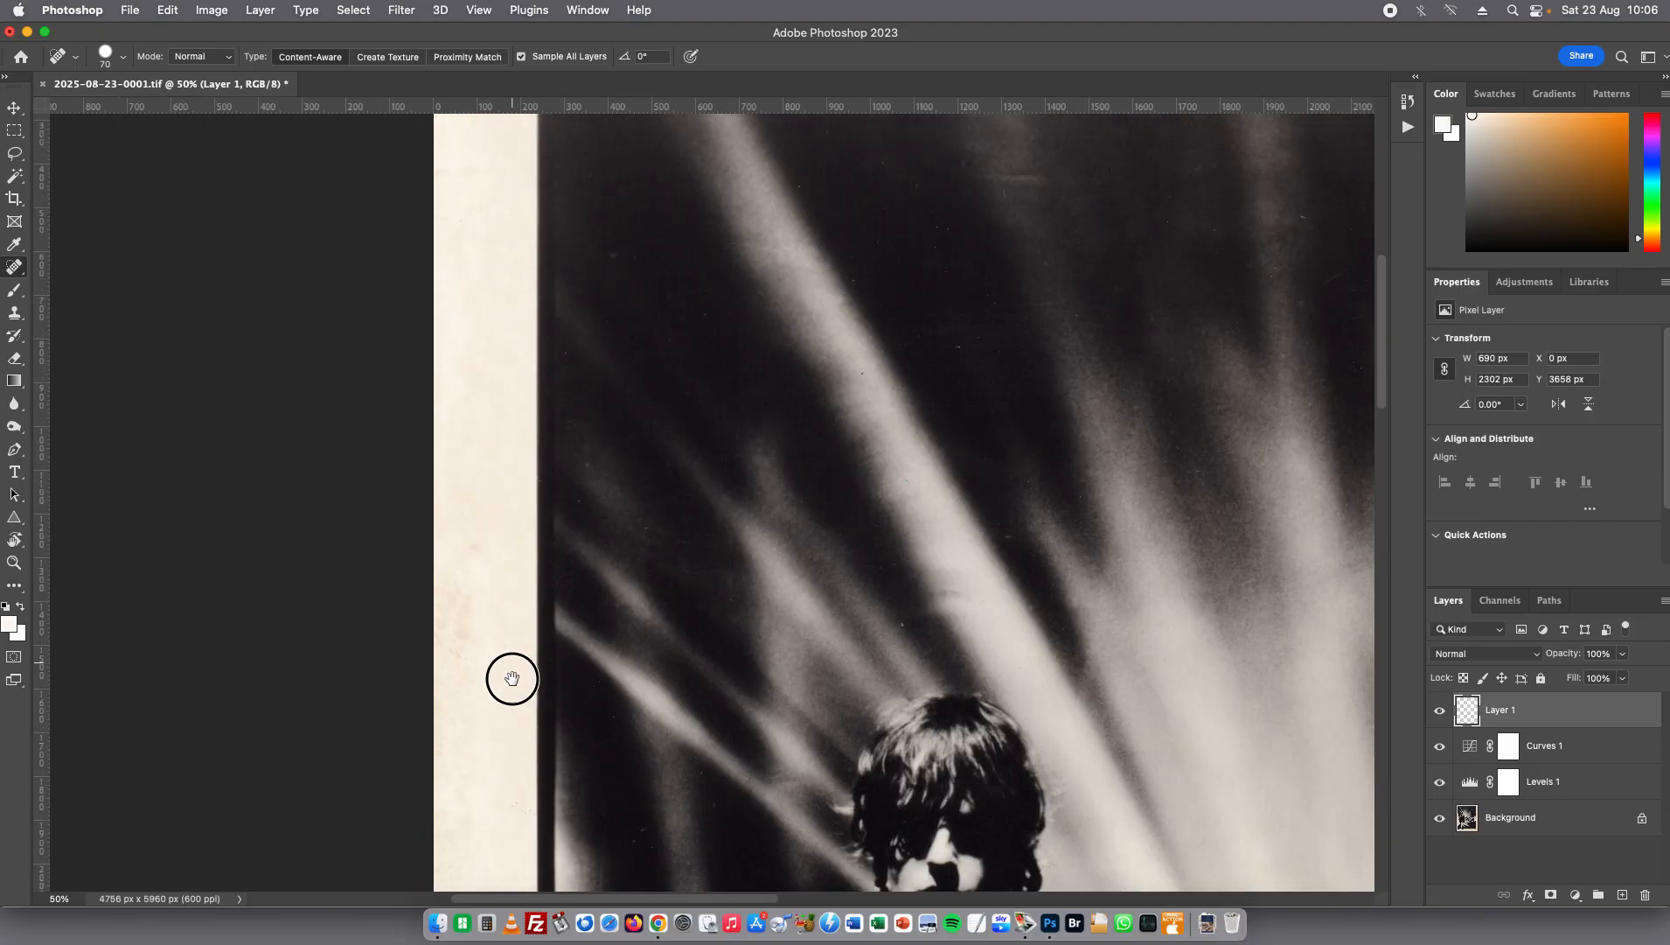
pyautogui.moveTo(1026, 256); pyautogui.dragTo(756, 257)
pyautogui.moveTo(411, 236)
pyautogui.mouseDown()
pyautogui.moveTo(421, 205)
pyautogui.moveTo(306, 179)
pyautogui.moveTo(498, 197)
pyautogui.mouseUp()
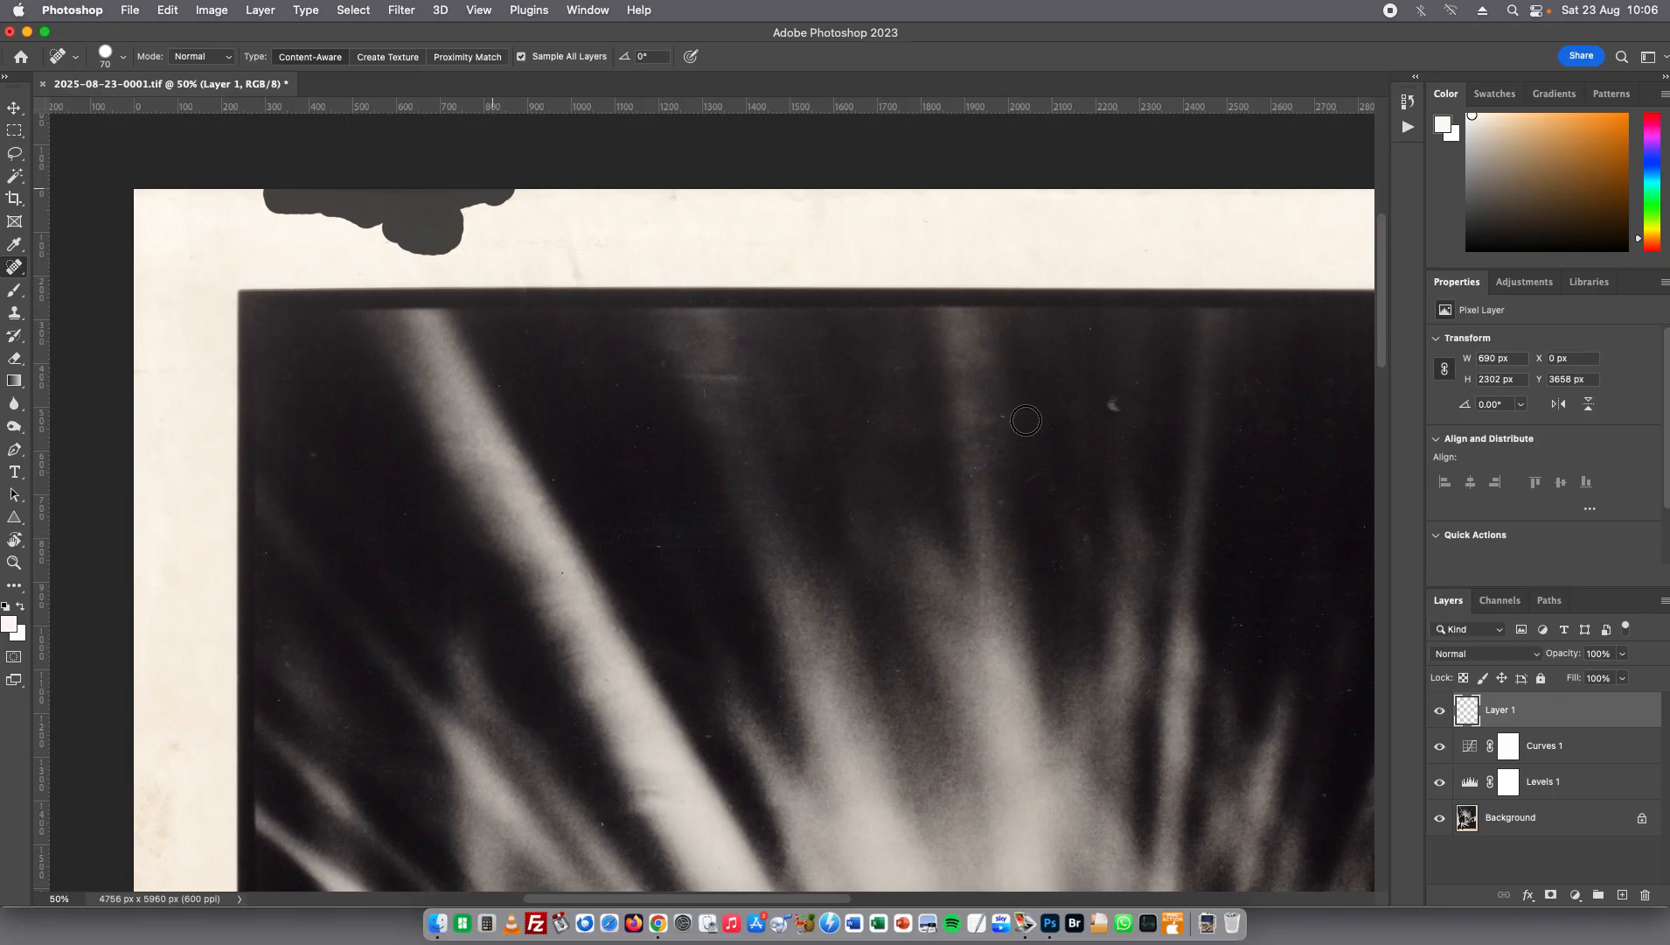
pyautogui.moveTo(1074, 258); pyautogui.dragTo(514, 265)
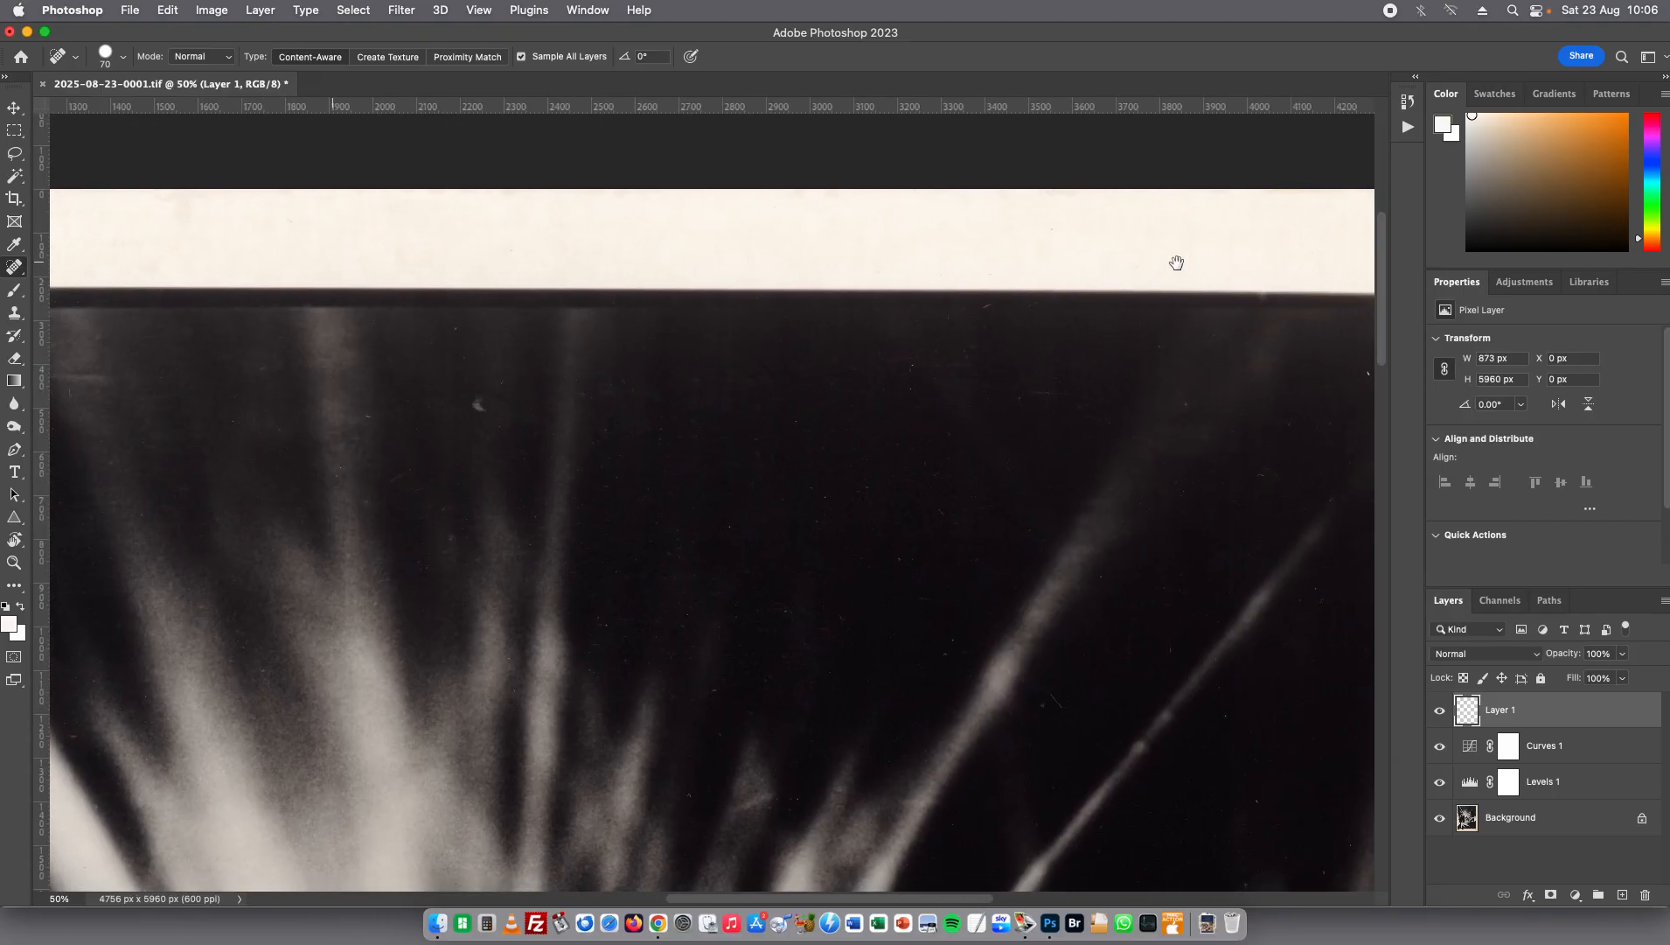
pyautogui.moveTo(1177, 262); pyautogui.dragTo(820, 257)
pyautogui.moveTo(959, 197); pyautogui.dragTo(1014, 194)
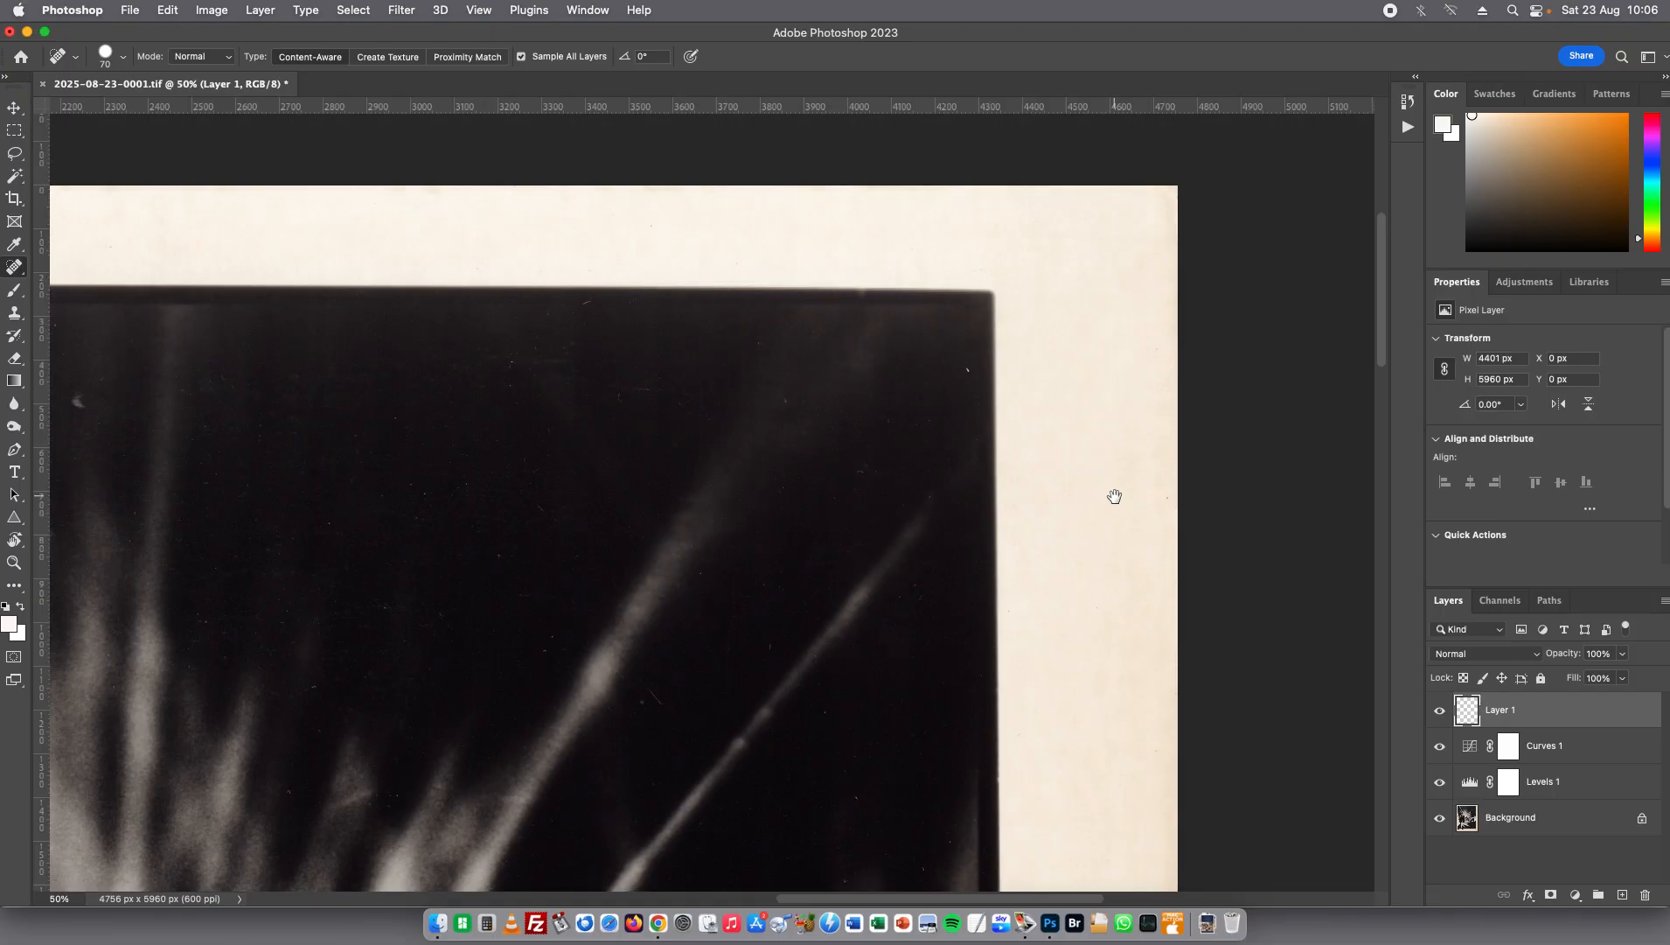
# Heal the brown stain running along the print's right paper edge, beside the guitarist and above the photo credit
pyautogui.moveTo(1115, 496); pyautogui.dragTo(1078, 150)
pyautogui.moveTo(1070, 652)
pyautogui.mouseDown()
pyautogui.moveTo(1018, 131)
pyautogui.moveTo(1018, 583)
pyautogui.moveTo(990, 342)
pyautogui.mouseUp()
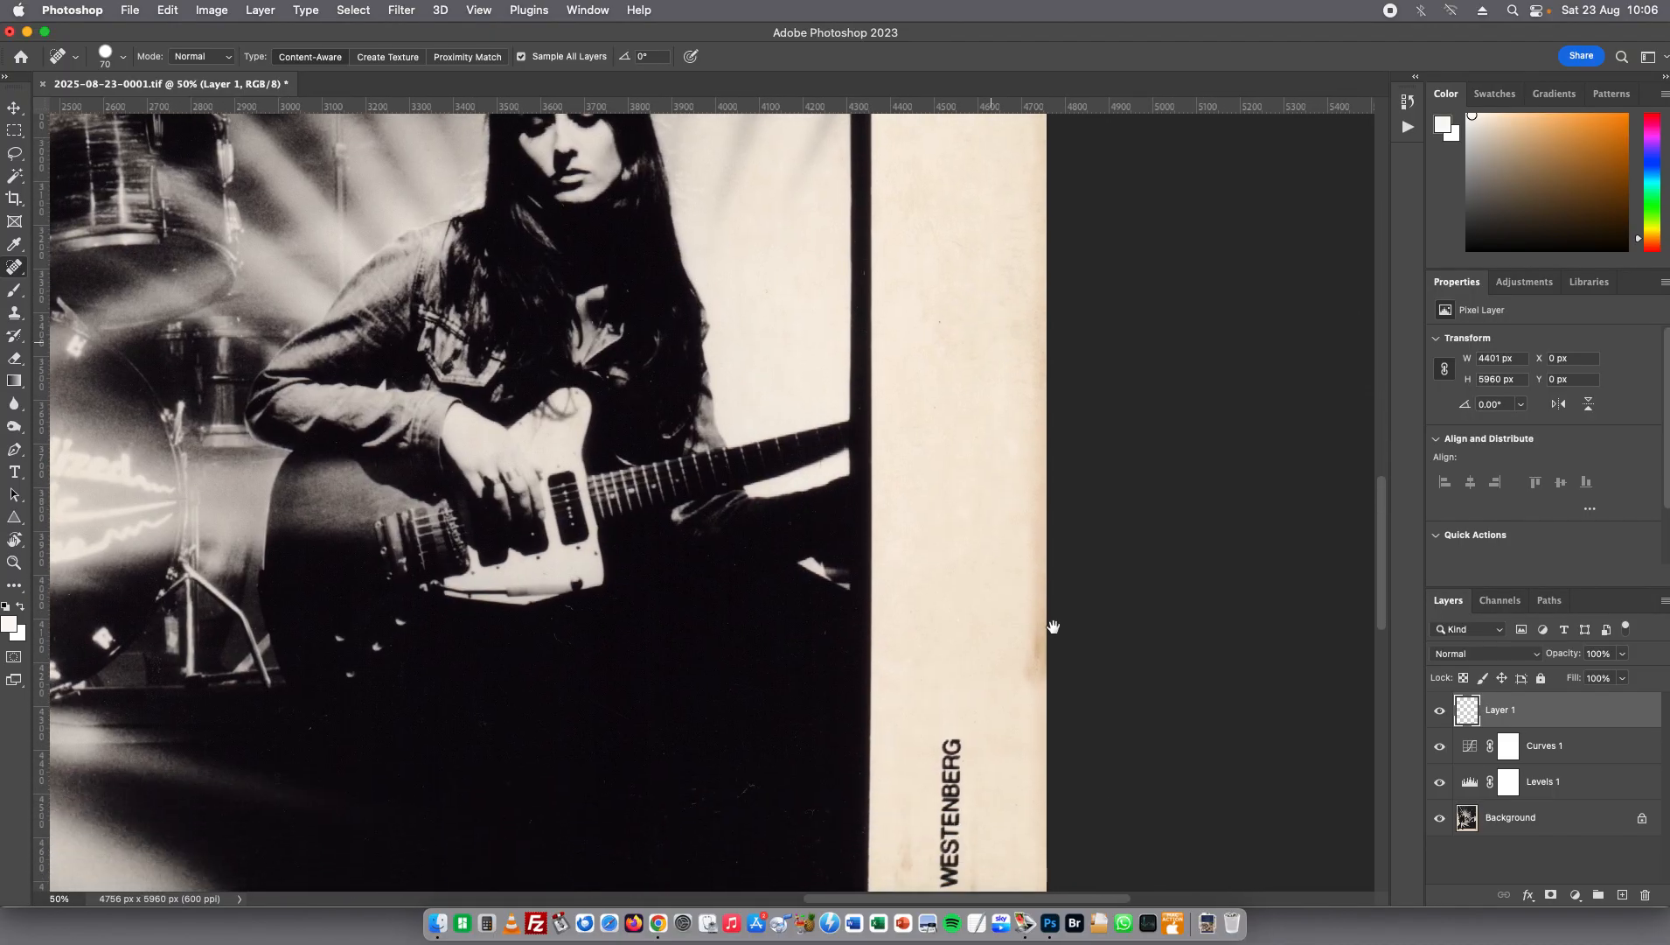
pyautogui.moveTo(1037, 700); pyautogui.dragTo(1036, 308)
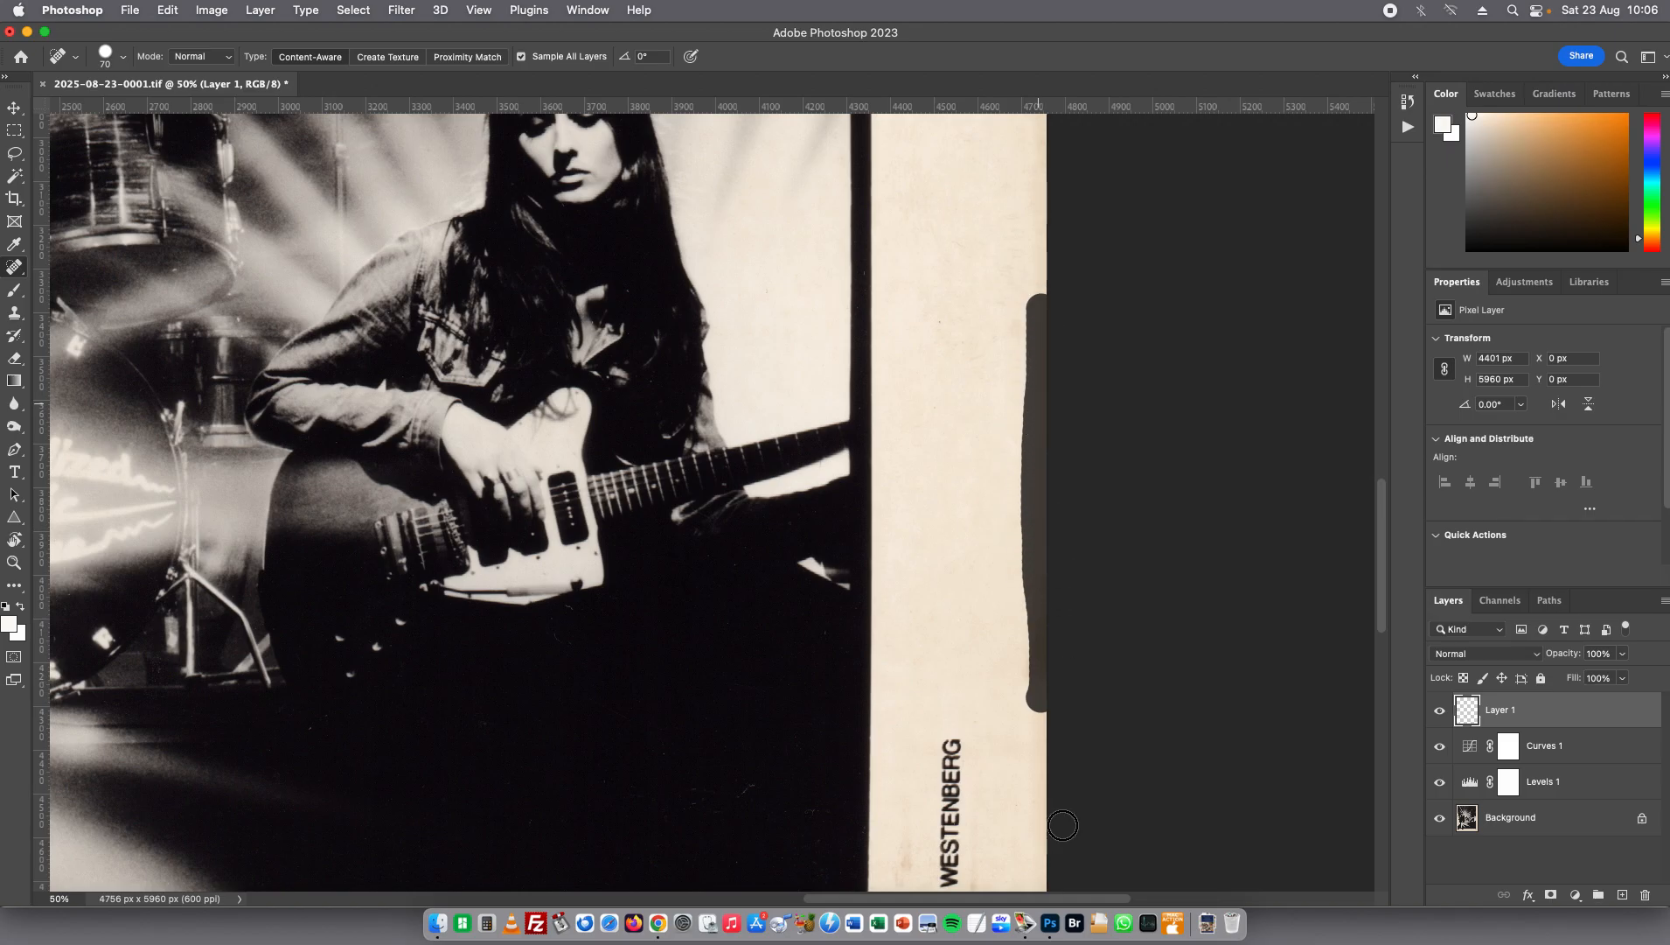
pyautogui.moveTo(1031, 638)
pyautogui.mouseDown()
pyautogui.moveTo(1029, 683)
pyautogui.moveTo(1024, 611)
pyautogui.moveTo(1039, 646)
pyautogui.mouseUp()
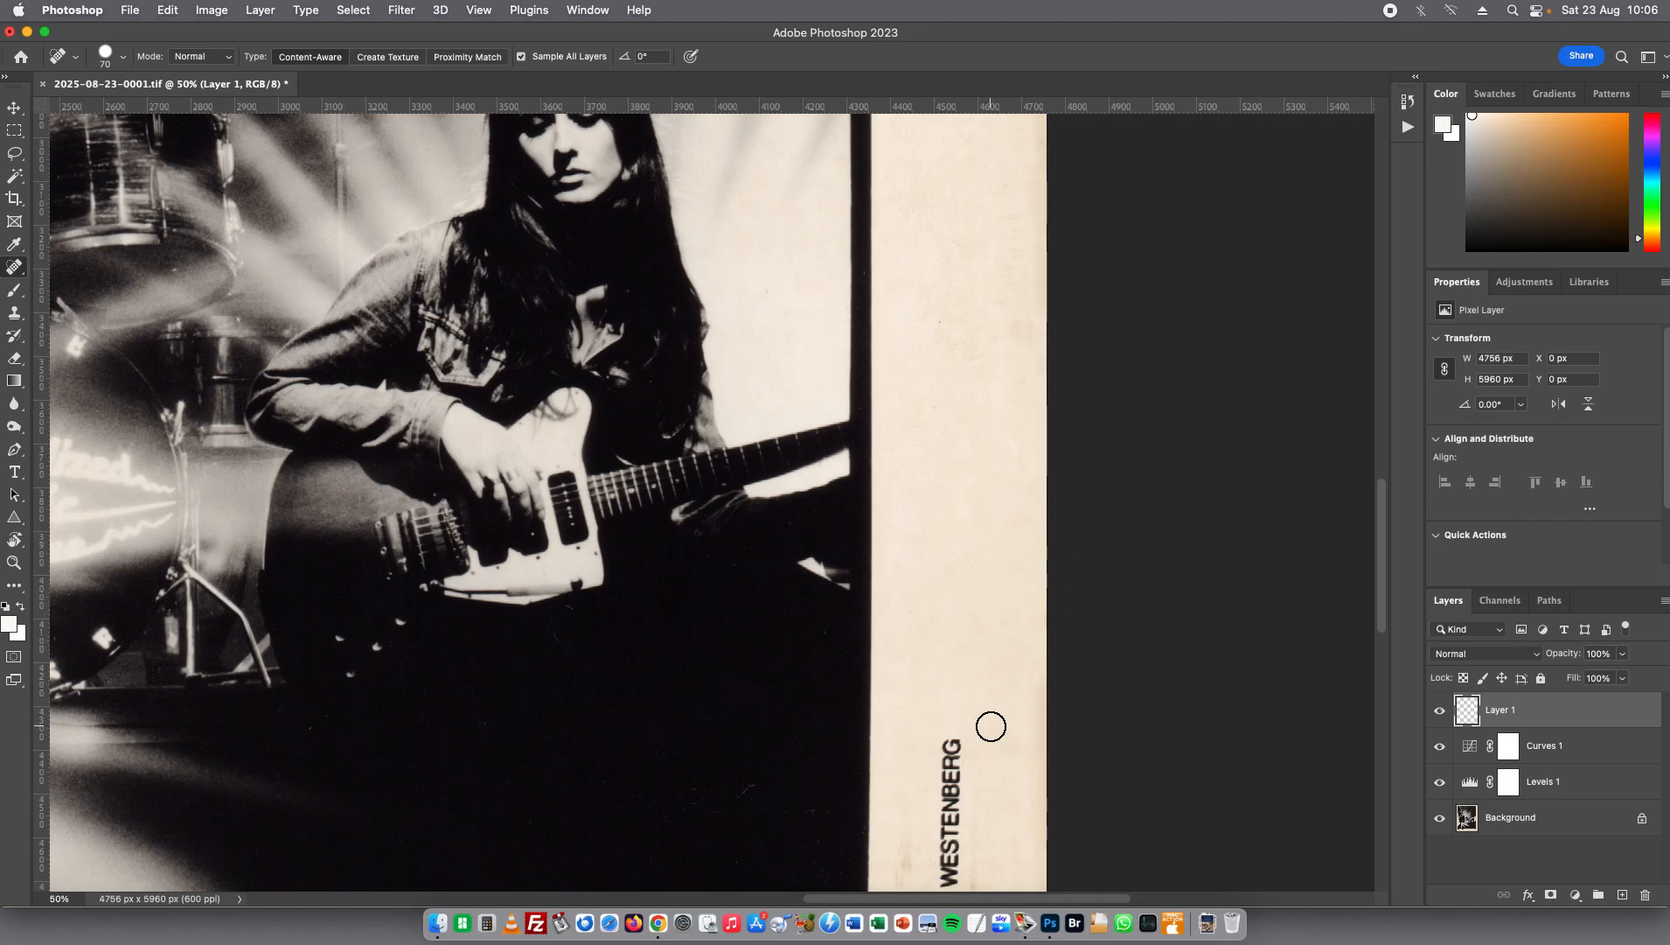
# Heal the faint brown stains on the paper around the vertical photo credit with small dabs, keeping the lettering intact
pyautogui.scroll(-5, 986, 612)
pyautogui.moveTo(907, 475); pyautogui.dragTo(906, 617)
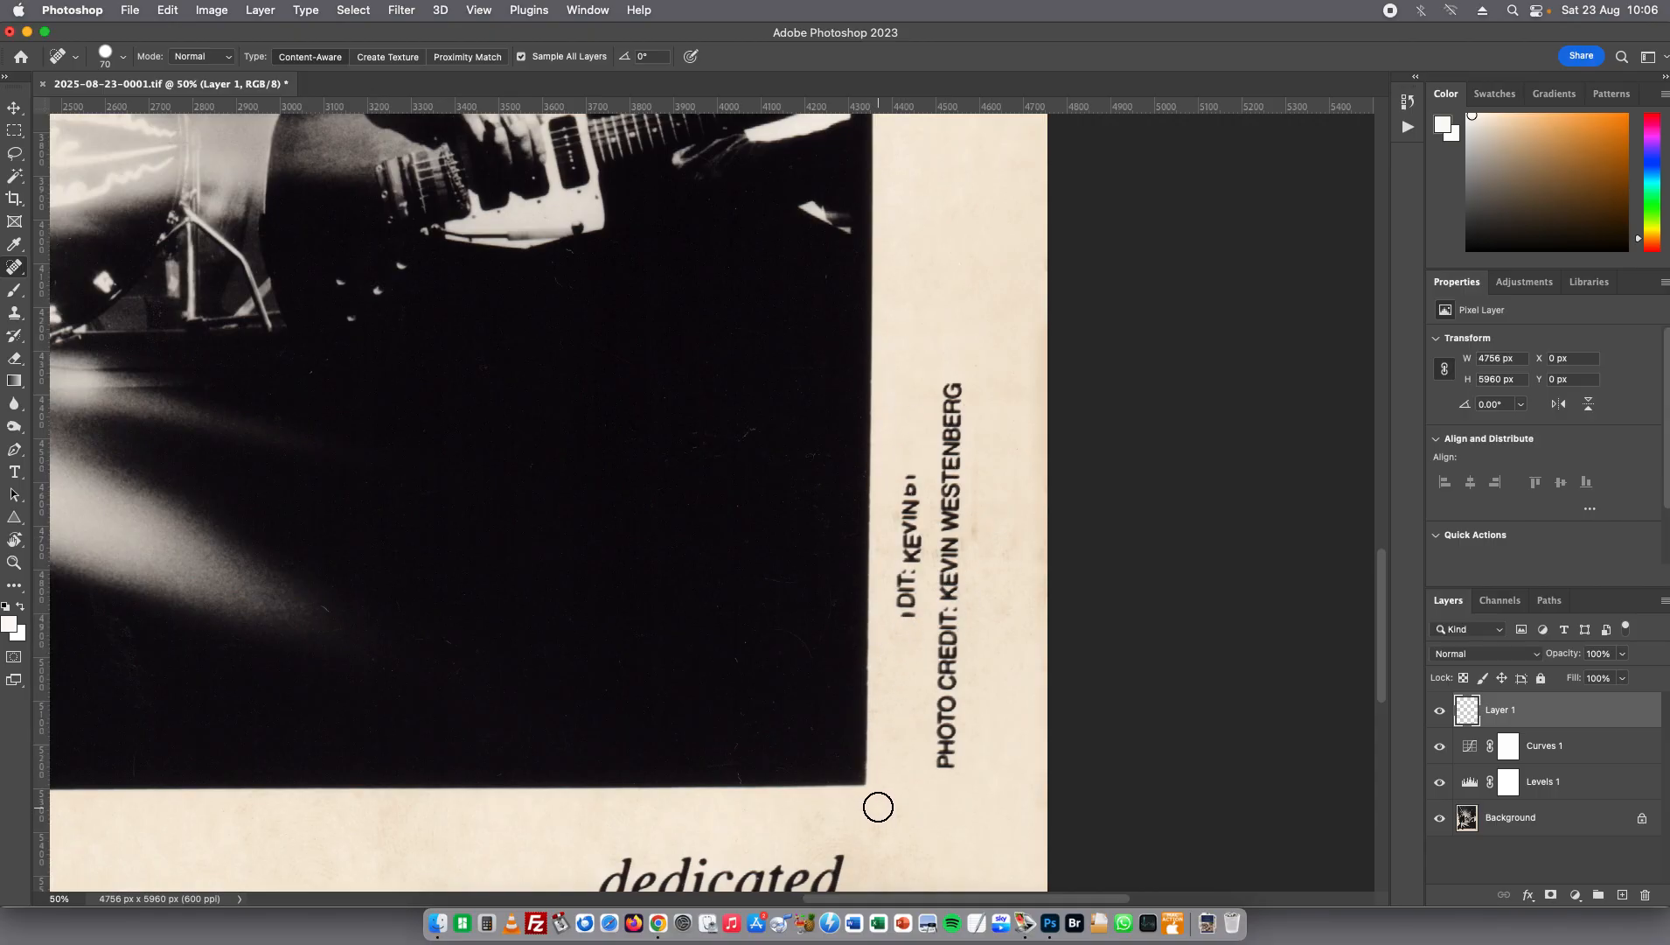
pyautogui.press('super+z')
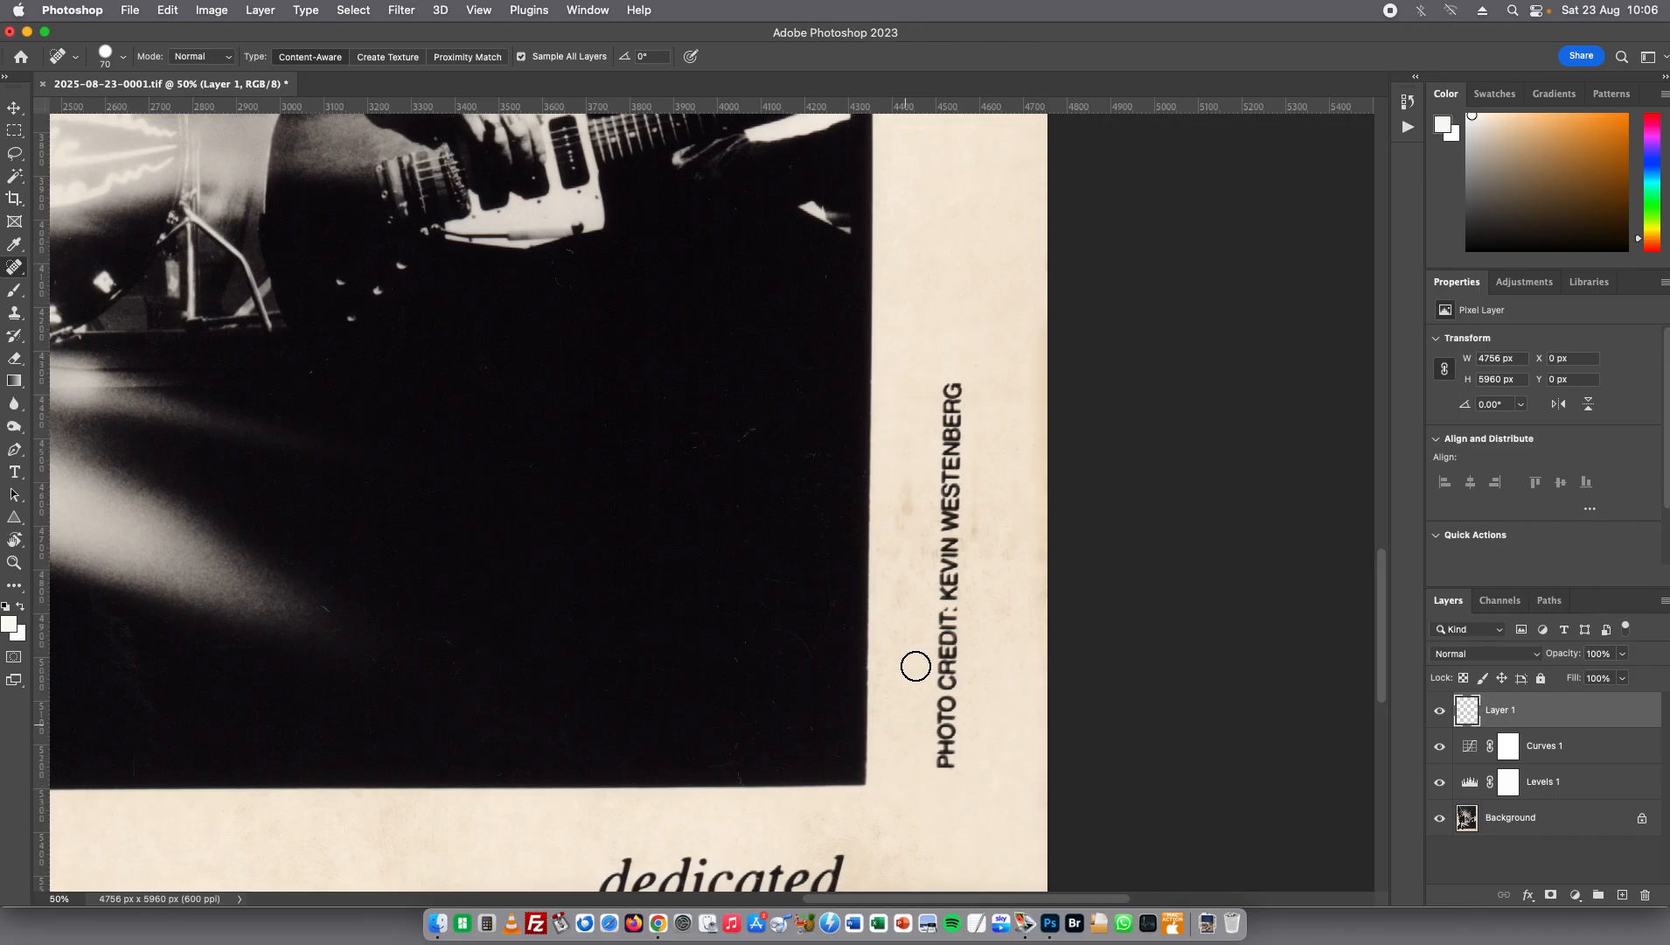
pyautogui.moveTo(900, 579); pyautogui.dragTo(903, 554)
pyautogui.click(918, 550)
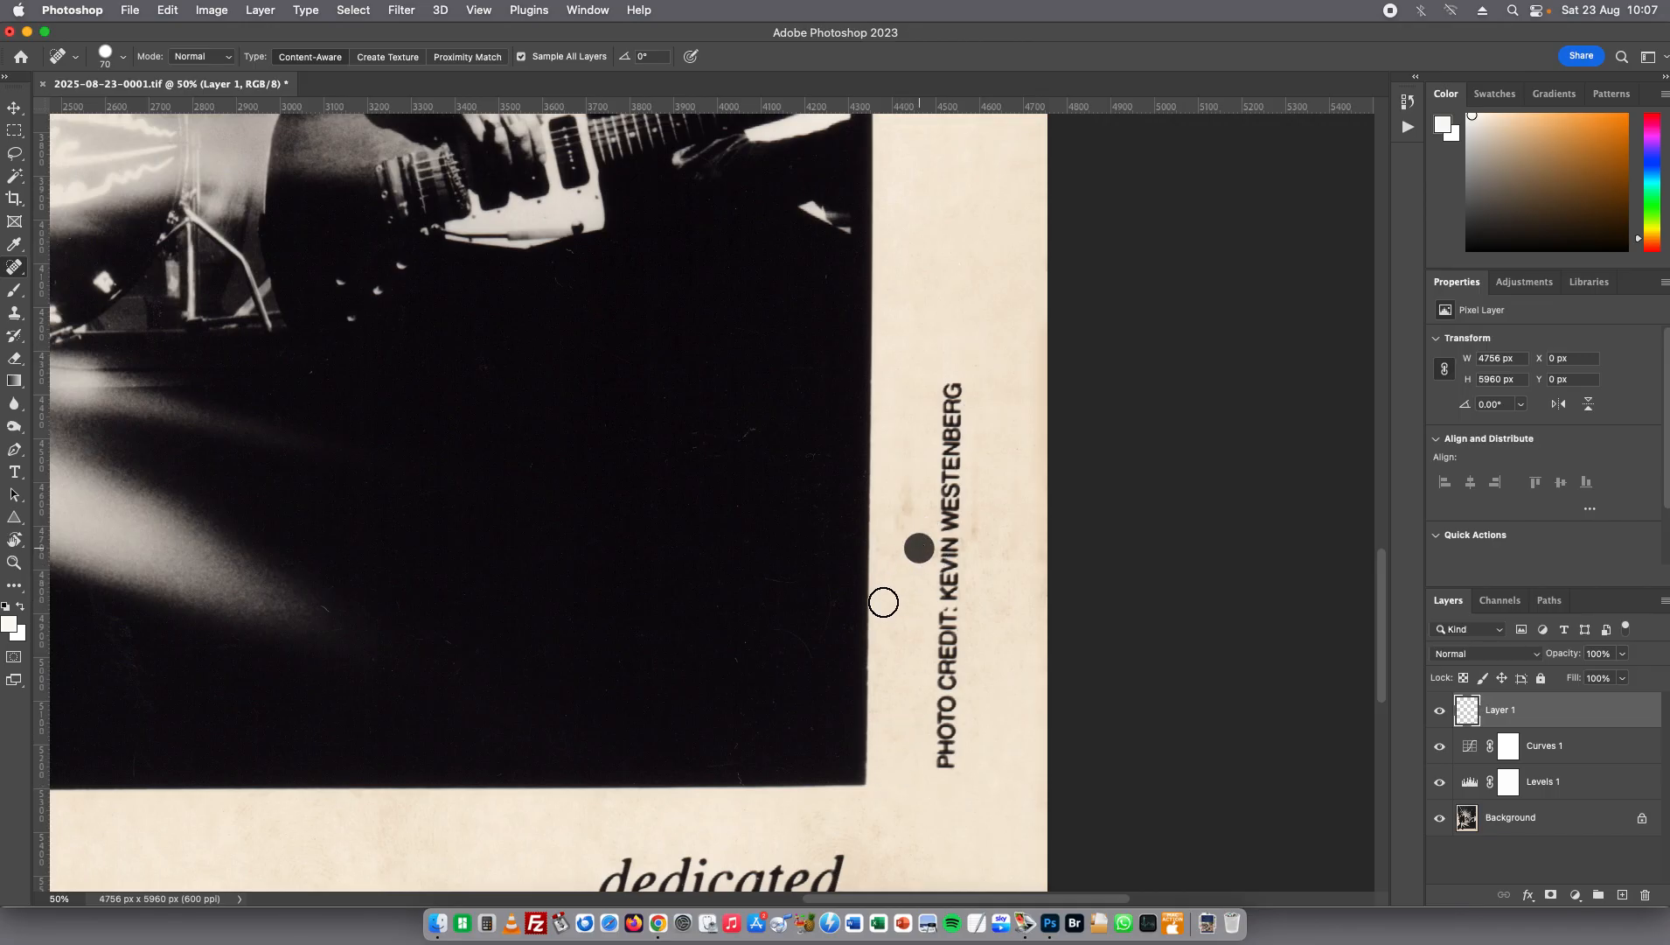
pyautogui.click(905, 507)
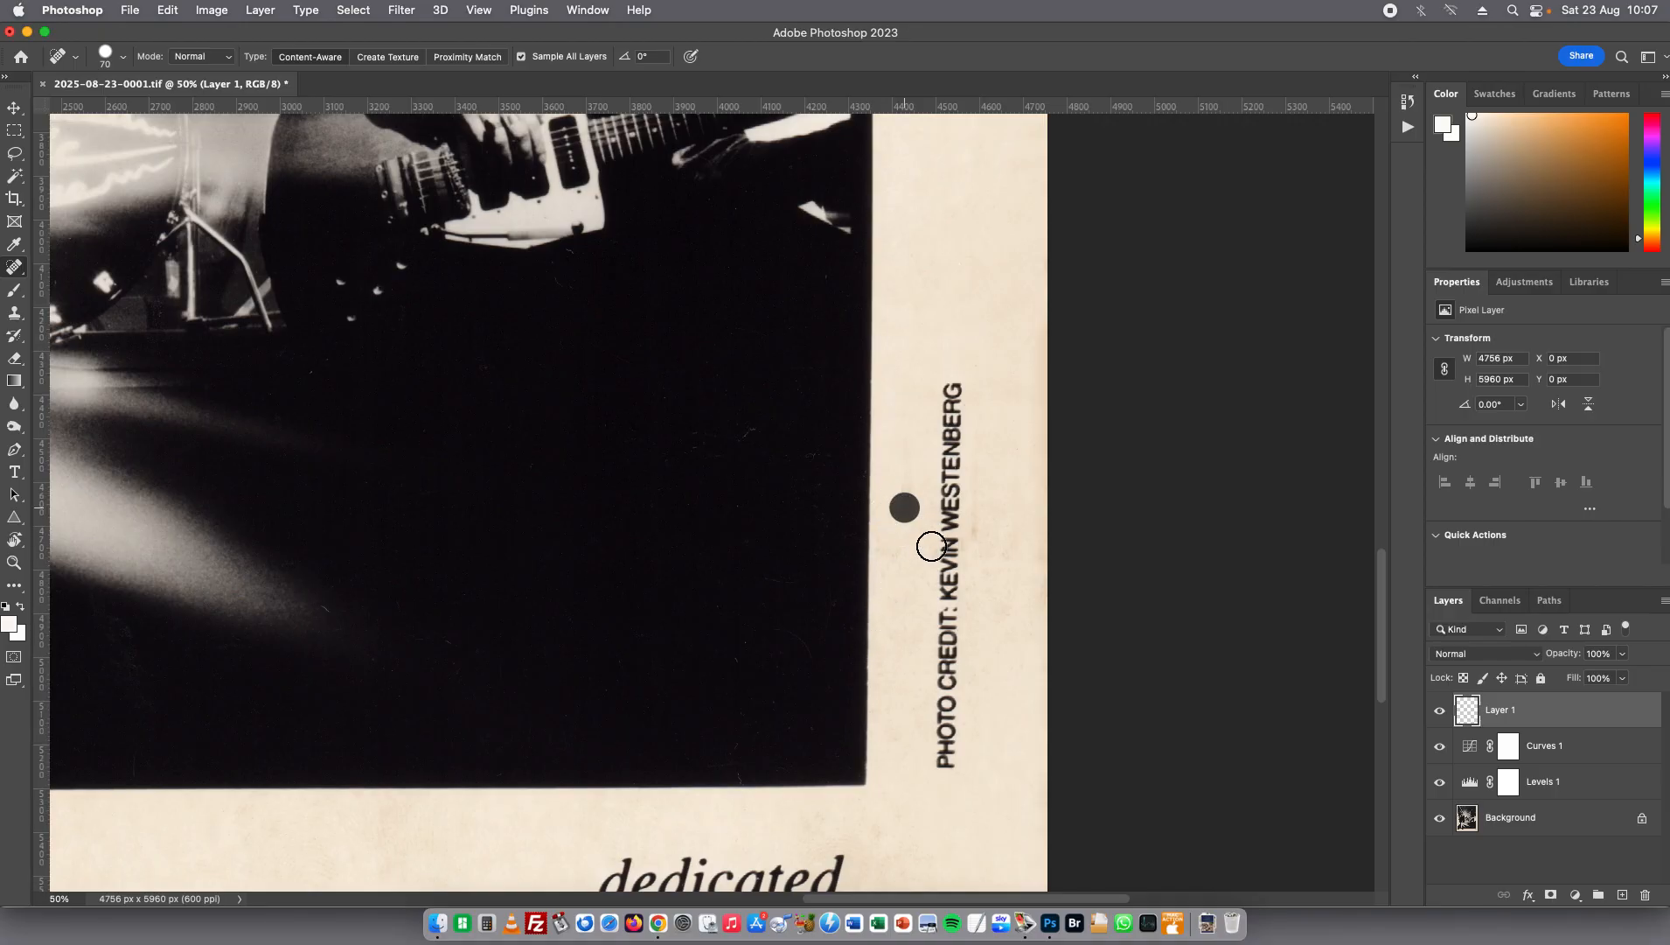
pyautogui.click(904, 483)
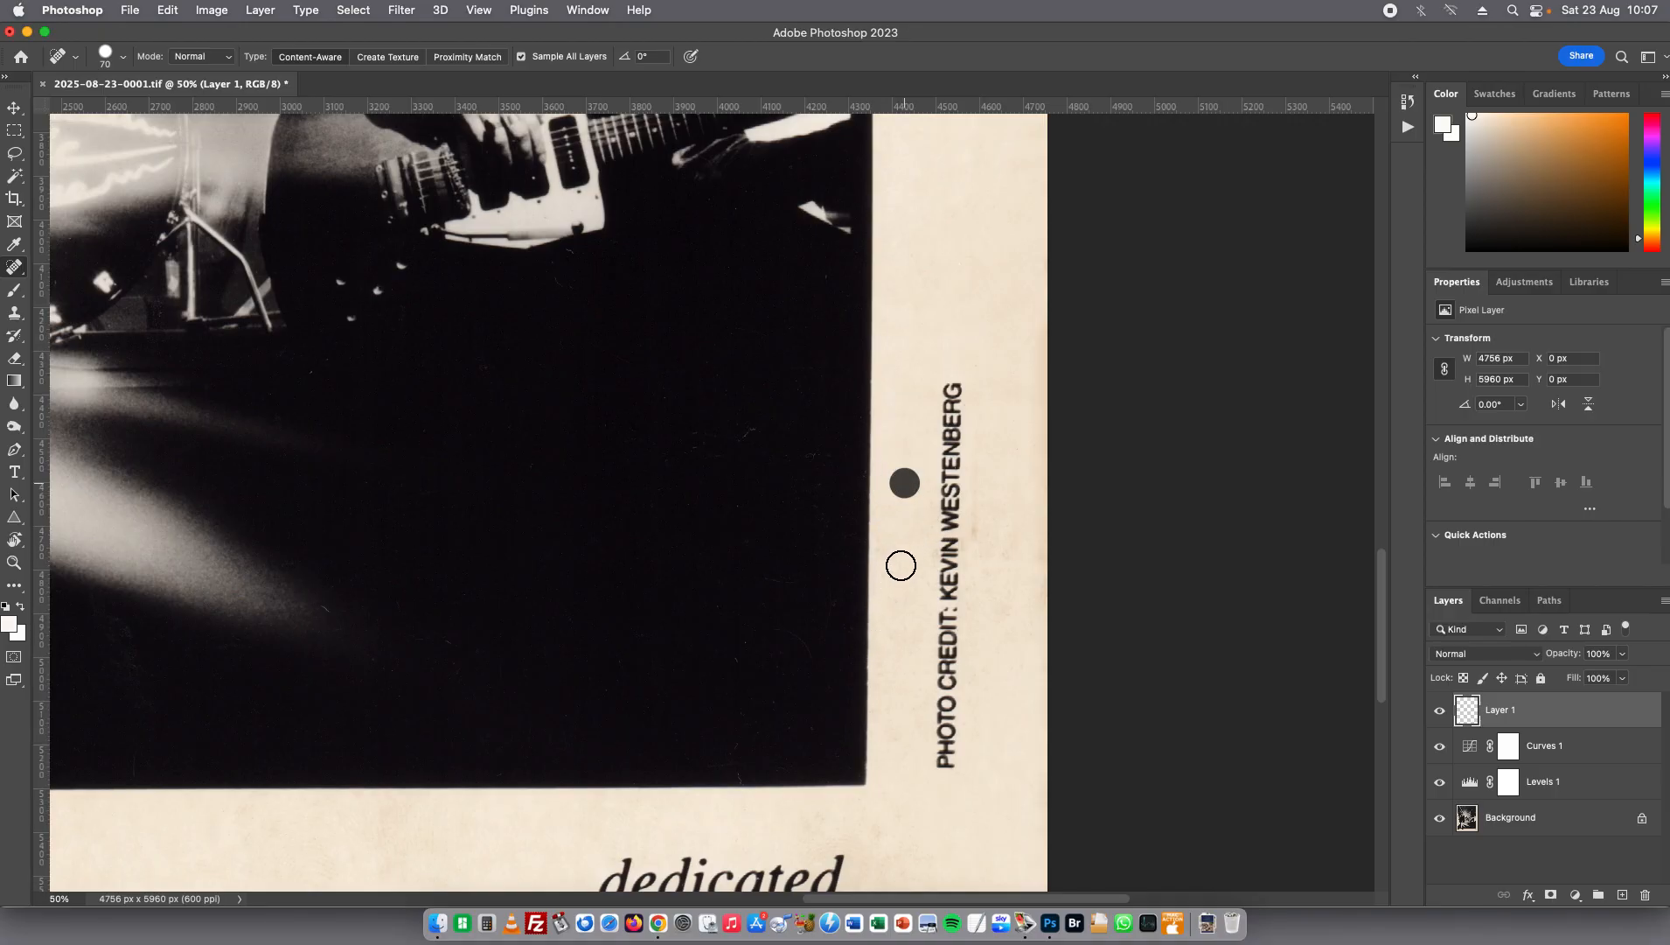
pyautogui.click(896, 629)
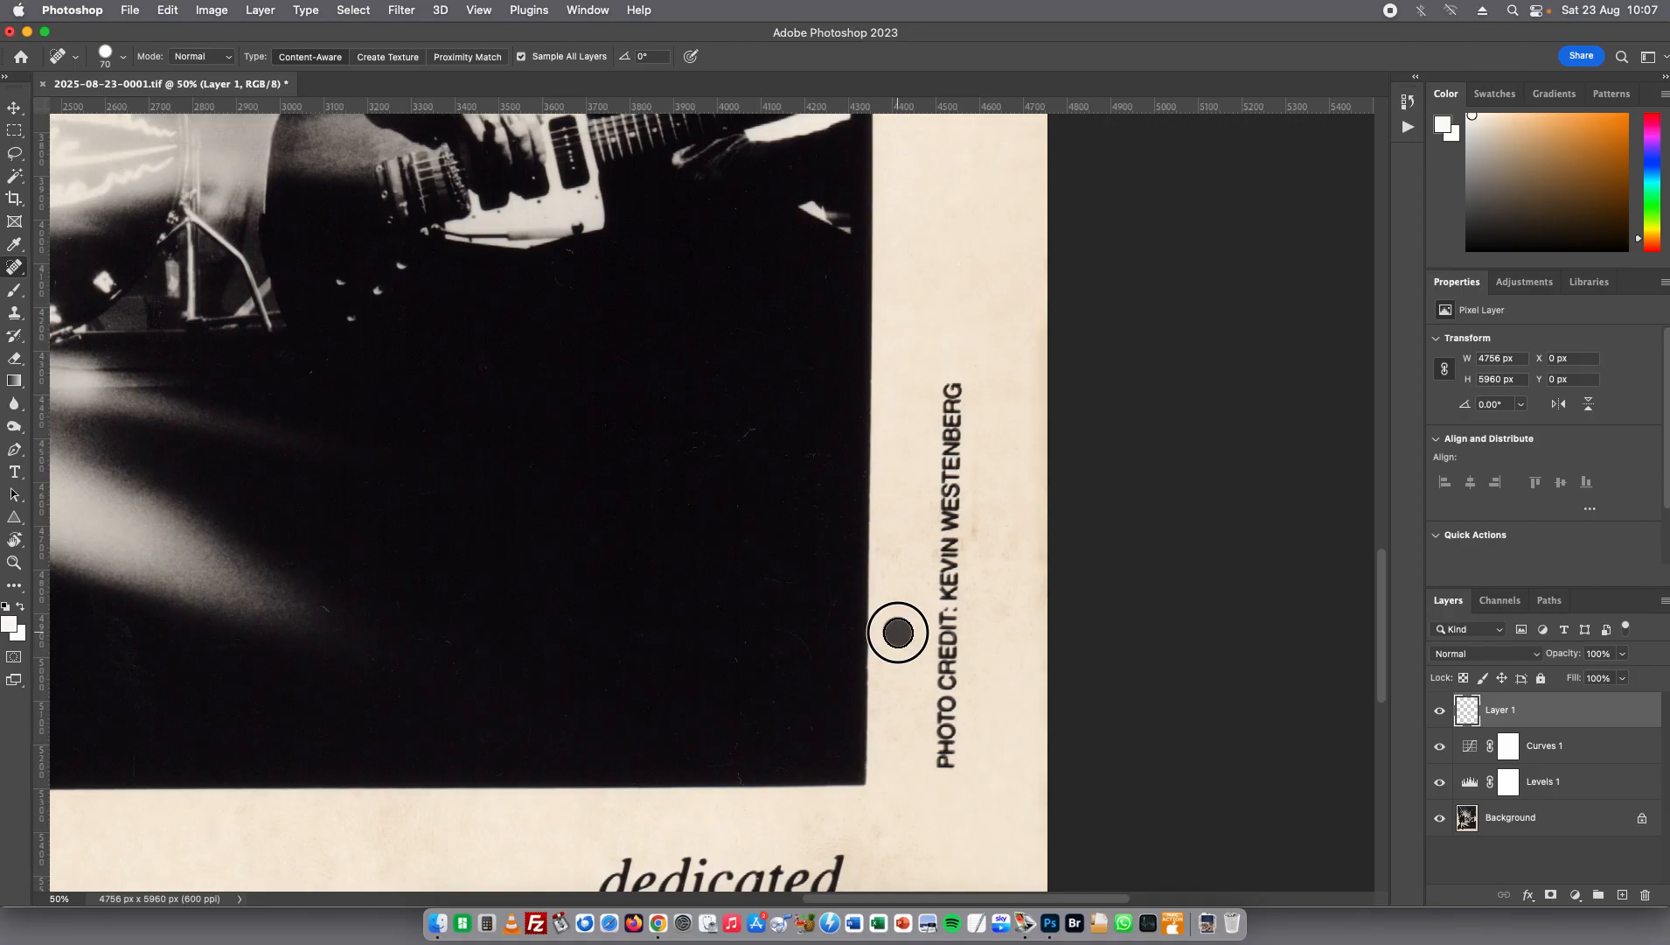
pyautogui.click(984, 530)
# Reduce the healing brush to 30 px and check the print from the lower margin up past the guitarist for remaining specks
pyautogui.scroll(-5, 988, 836)
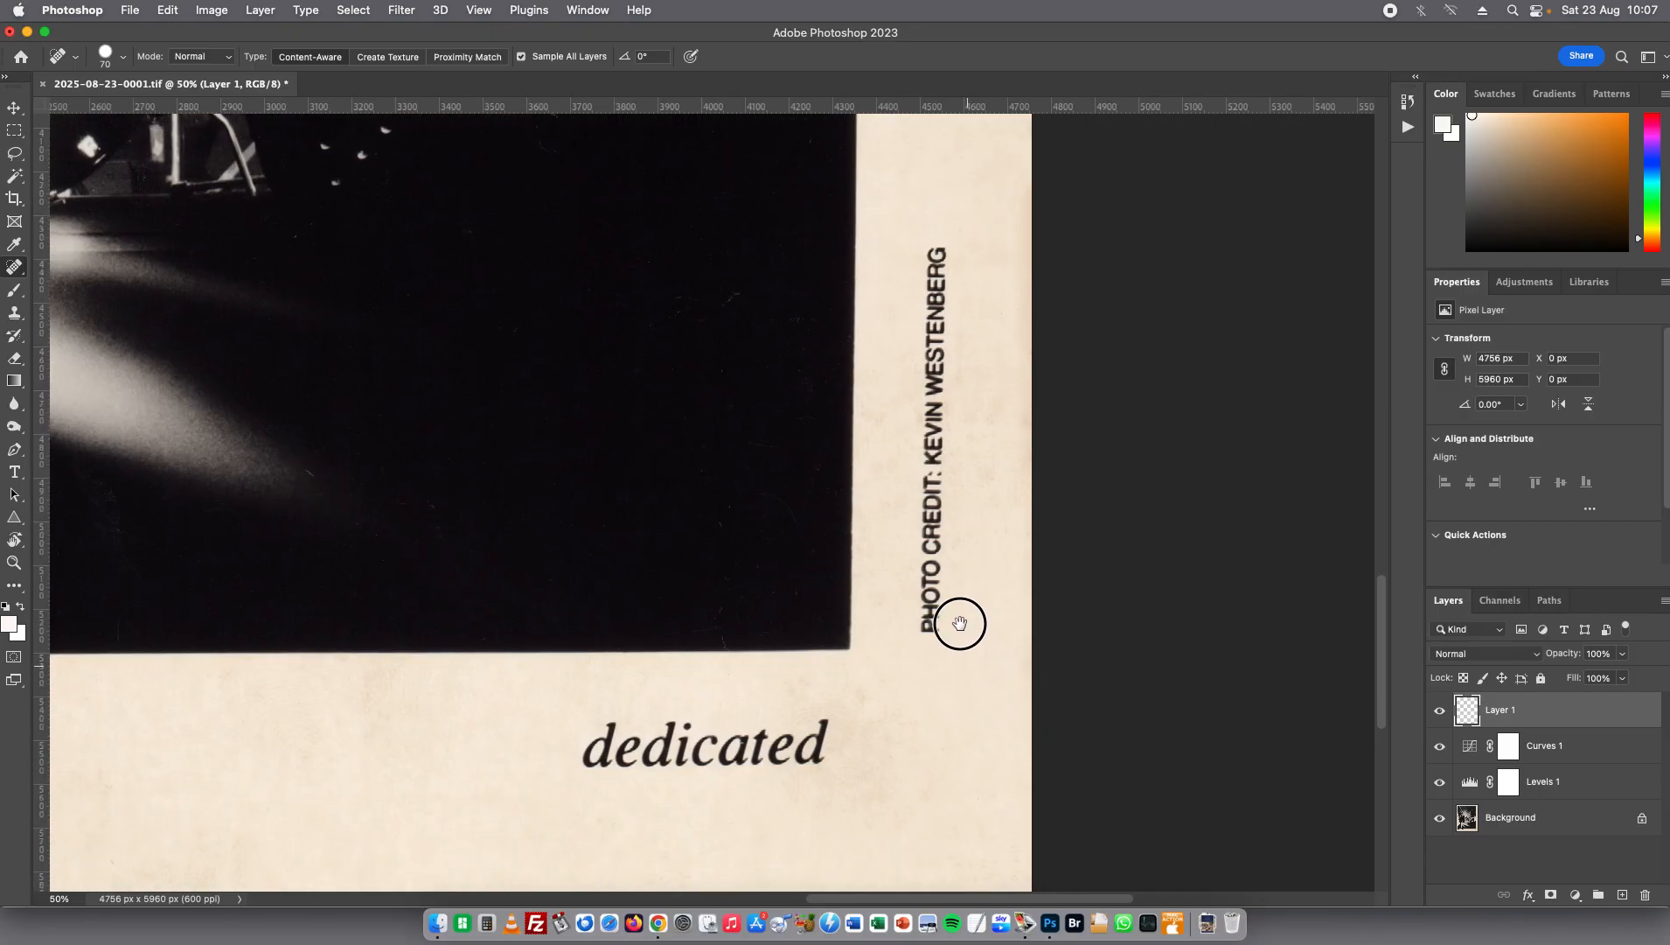
pyautogui.moveTo(899, 779); pyautogui.dragTo(1096, 721)
pyautogui.moveTo(440, 661); pyautogui.dragTo(1043, 705)
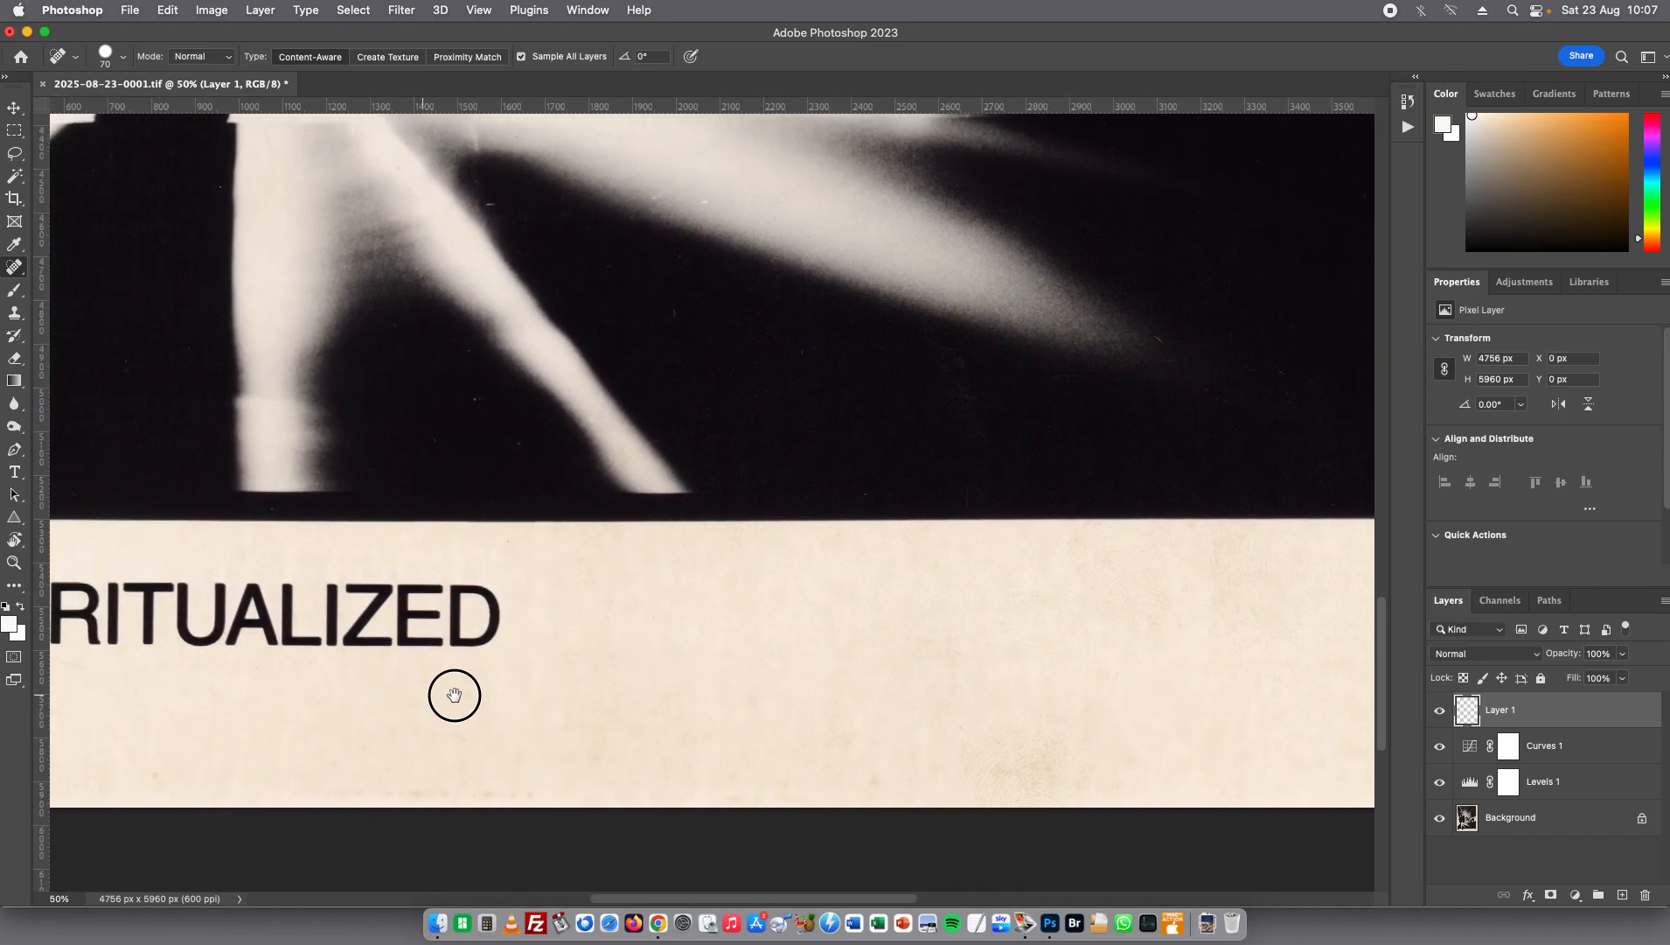
pyautogui.moveTo(451, 691); pyautogui.dragTo(768, 687)
pyautogui.moveTo(689, 721); pyautogui.dragTo(600, 794)
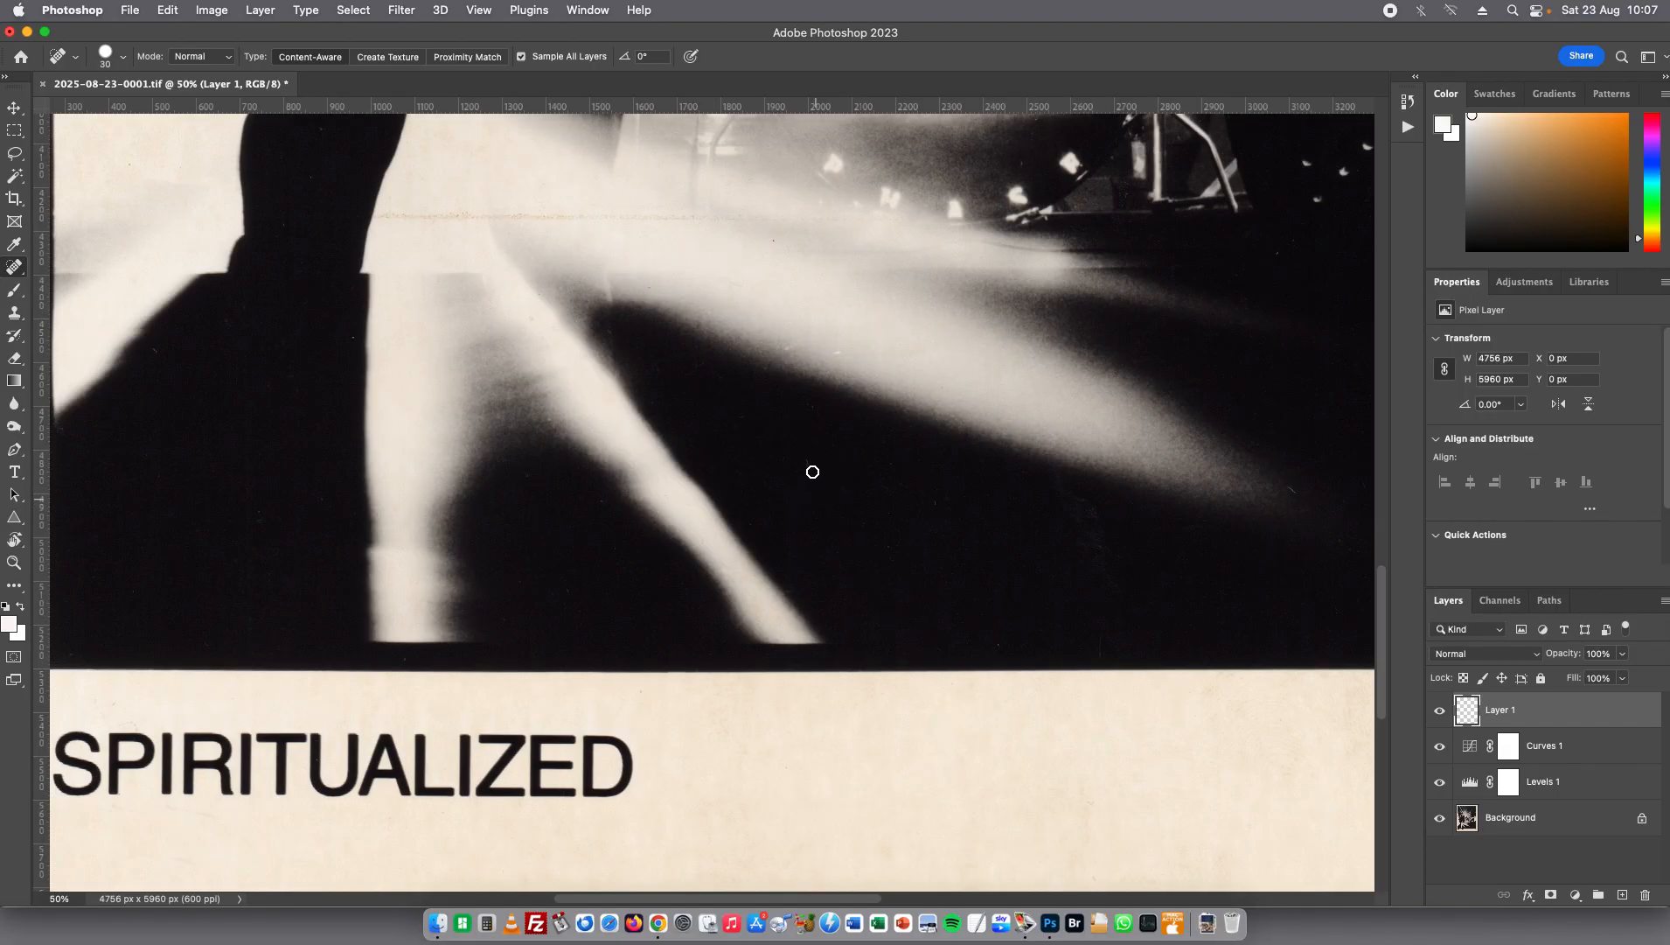
pyautogui.moveTo(370, 424); pyautogui.dragTo(607, 552)
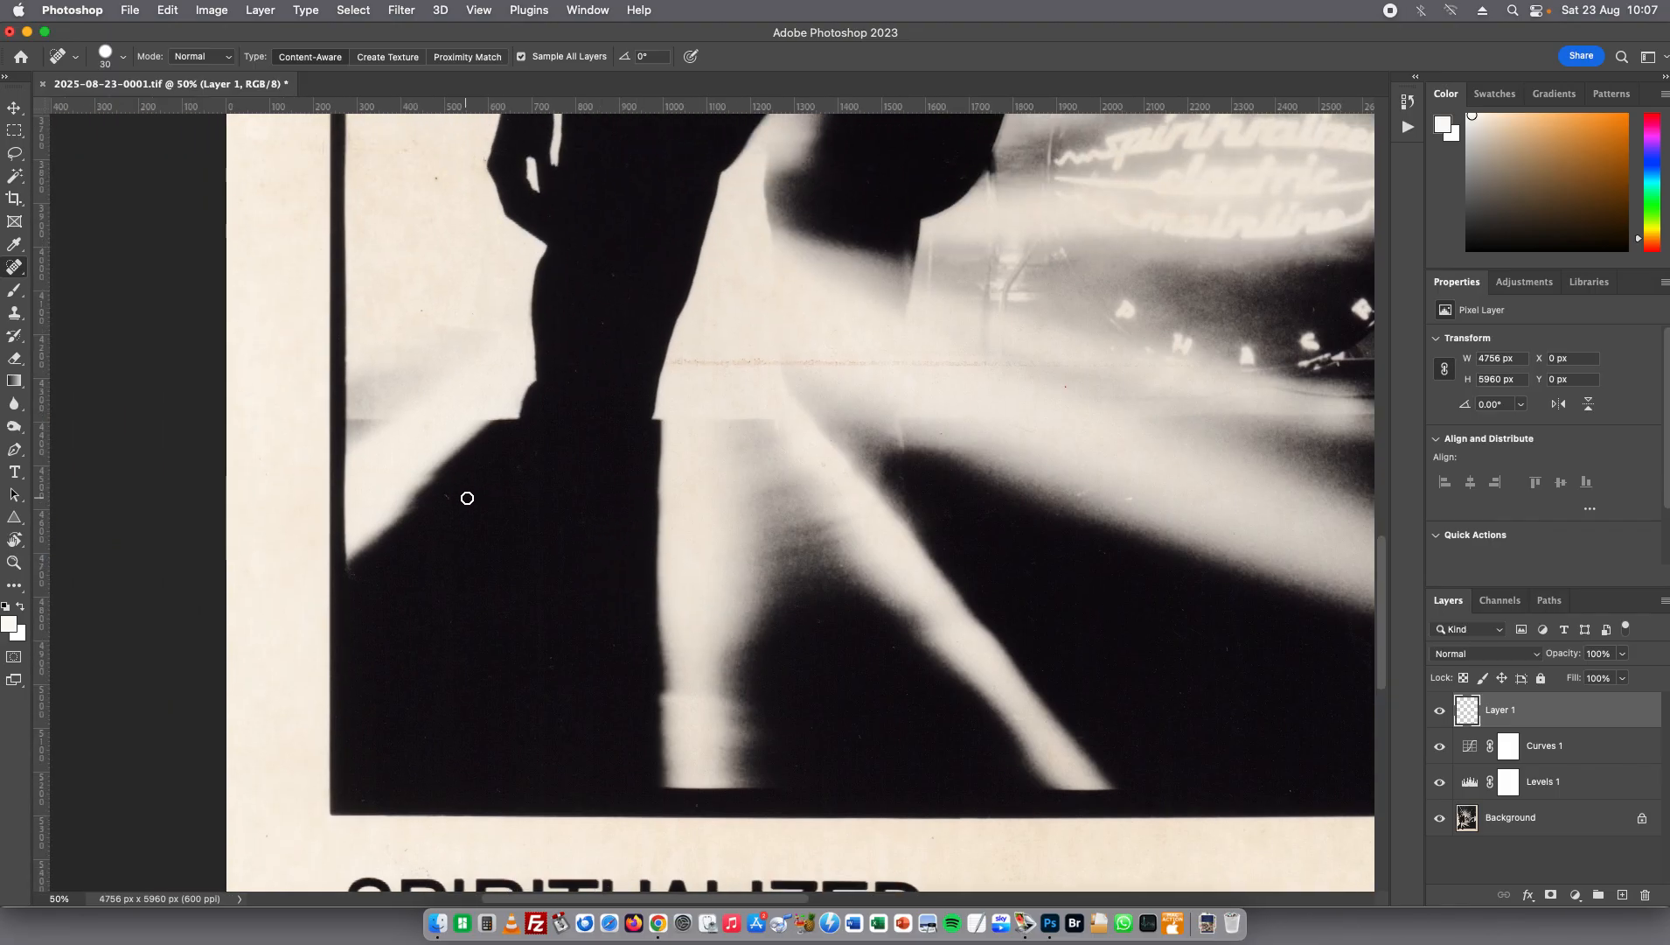
pyautogui.moveTo(777, 543); pyautogui.dragTo(437, 691)
pyautogui.moveTo(1036, 664); pyautogui.dragTo(750, 682)
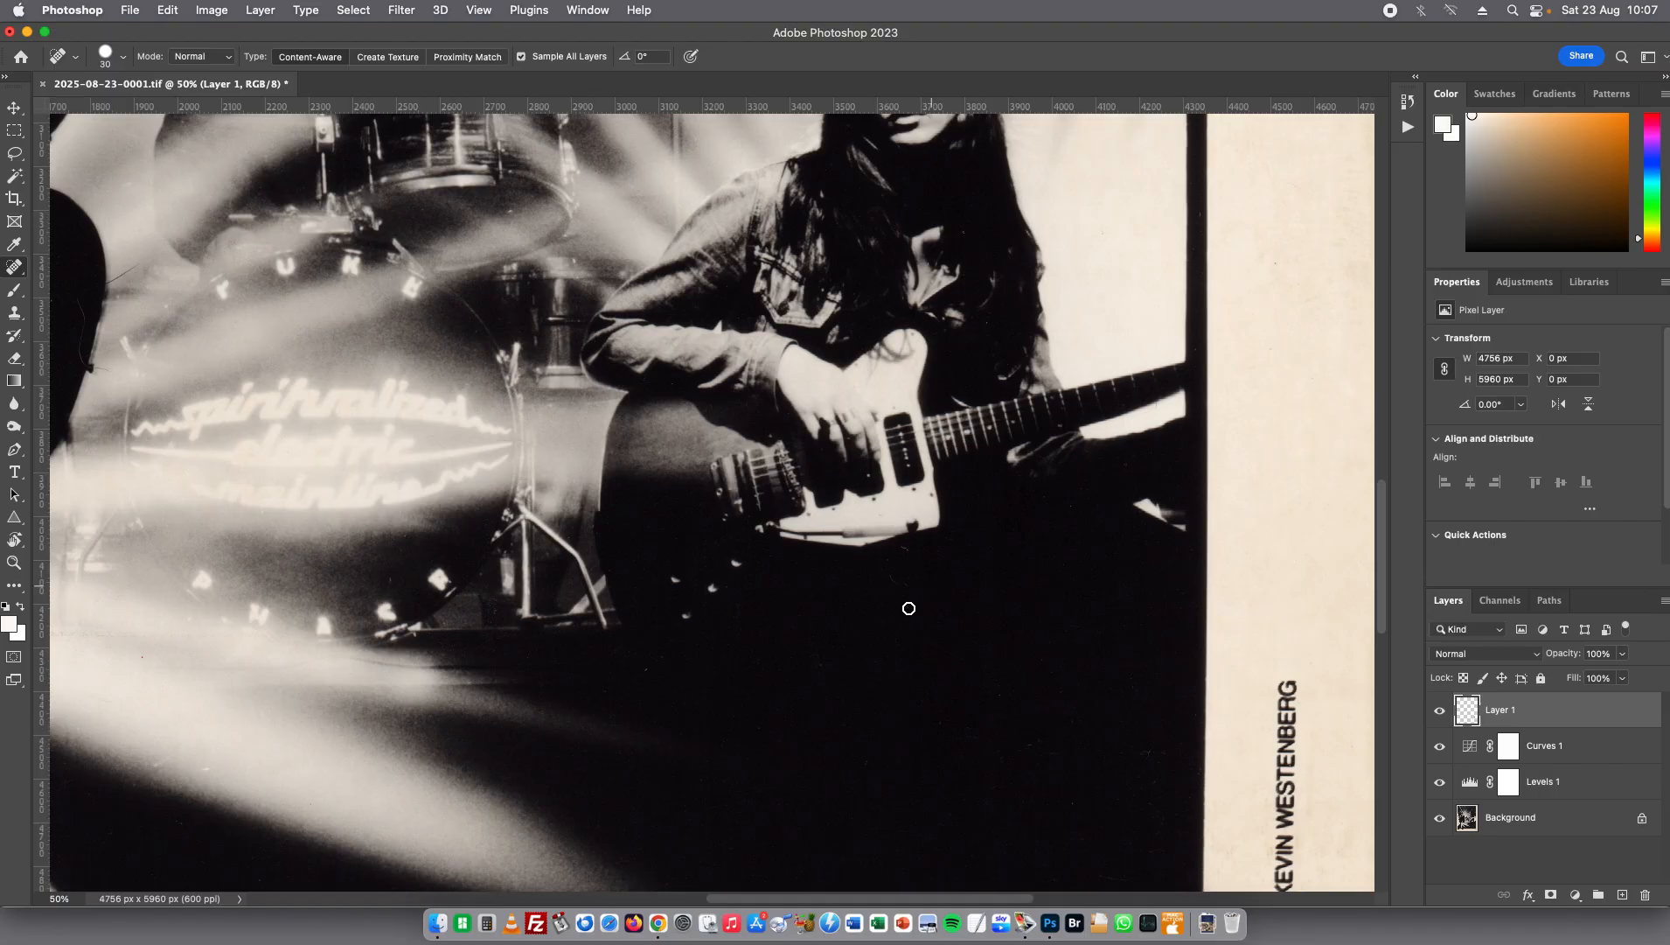
pyautogui.moveTo(718, 631); pyautogui.dragTo(743, 840)
pyautogui.moveTo(791, 553); pyautogui.dragTo(759, 699)
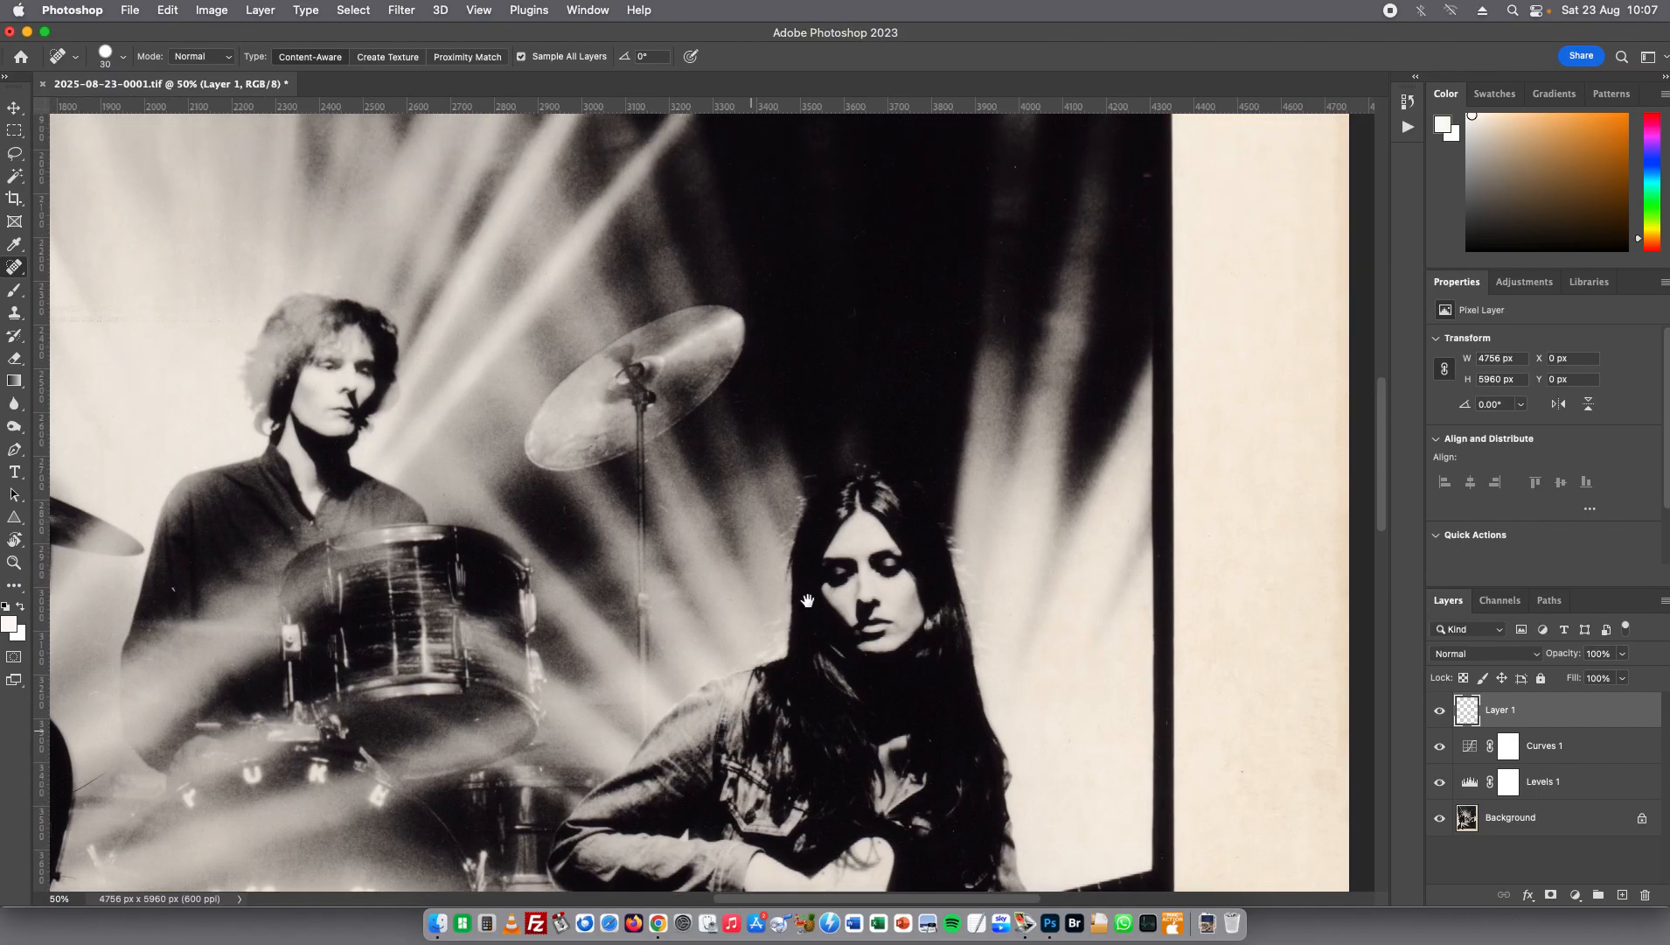
pyautogui.moveTo(885, 430); pyautogui.dragTo(869, 663)
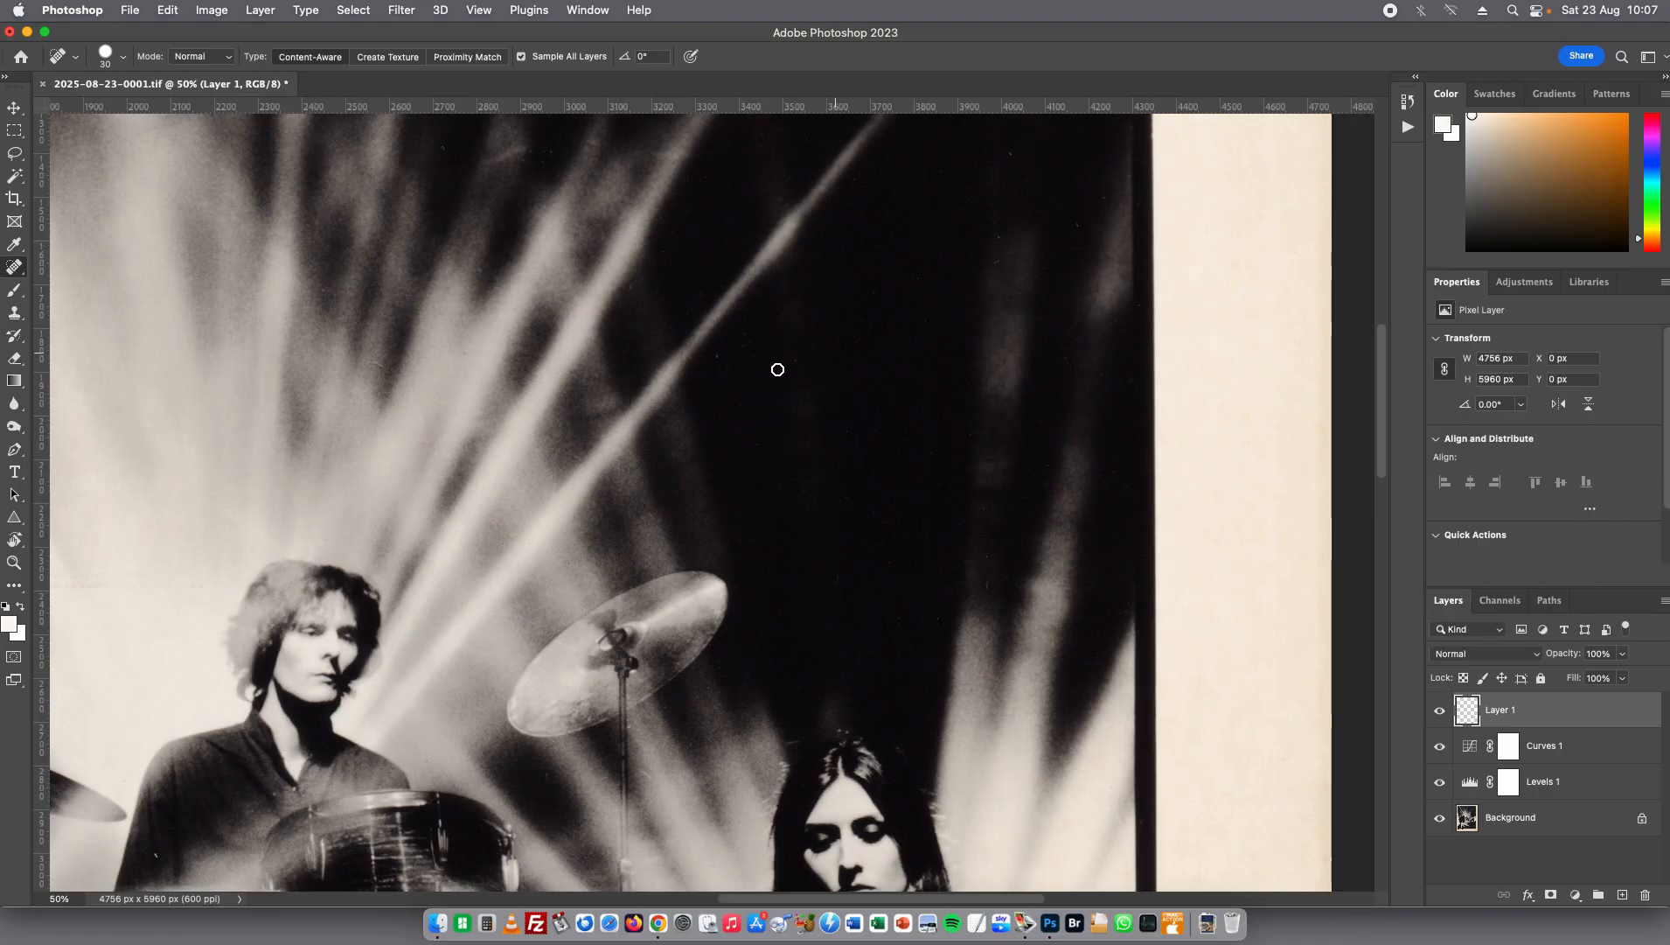
# Heal the small specks in the dark background above the guitarist and among the light beams above the drummer
pyautogui.click(1009, 153)
pyautogui.click(996, 244)
pyautogui.scroll(5, 687, 313)
pyautogui.hscroll(-5, 687, 313)
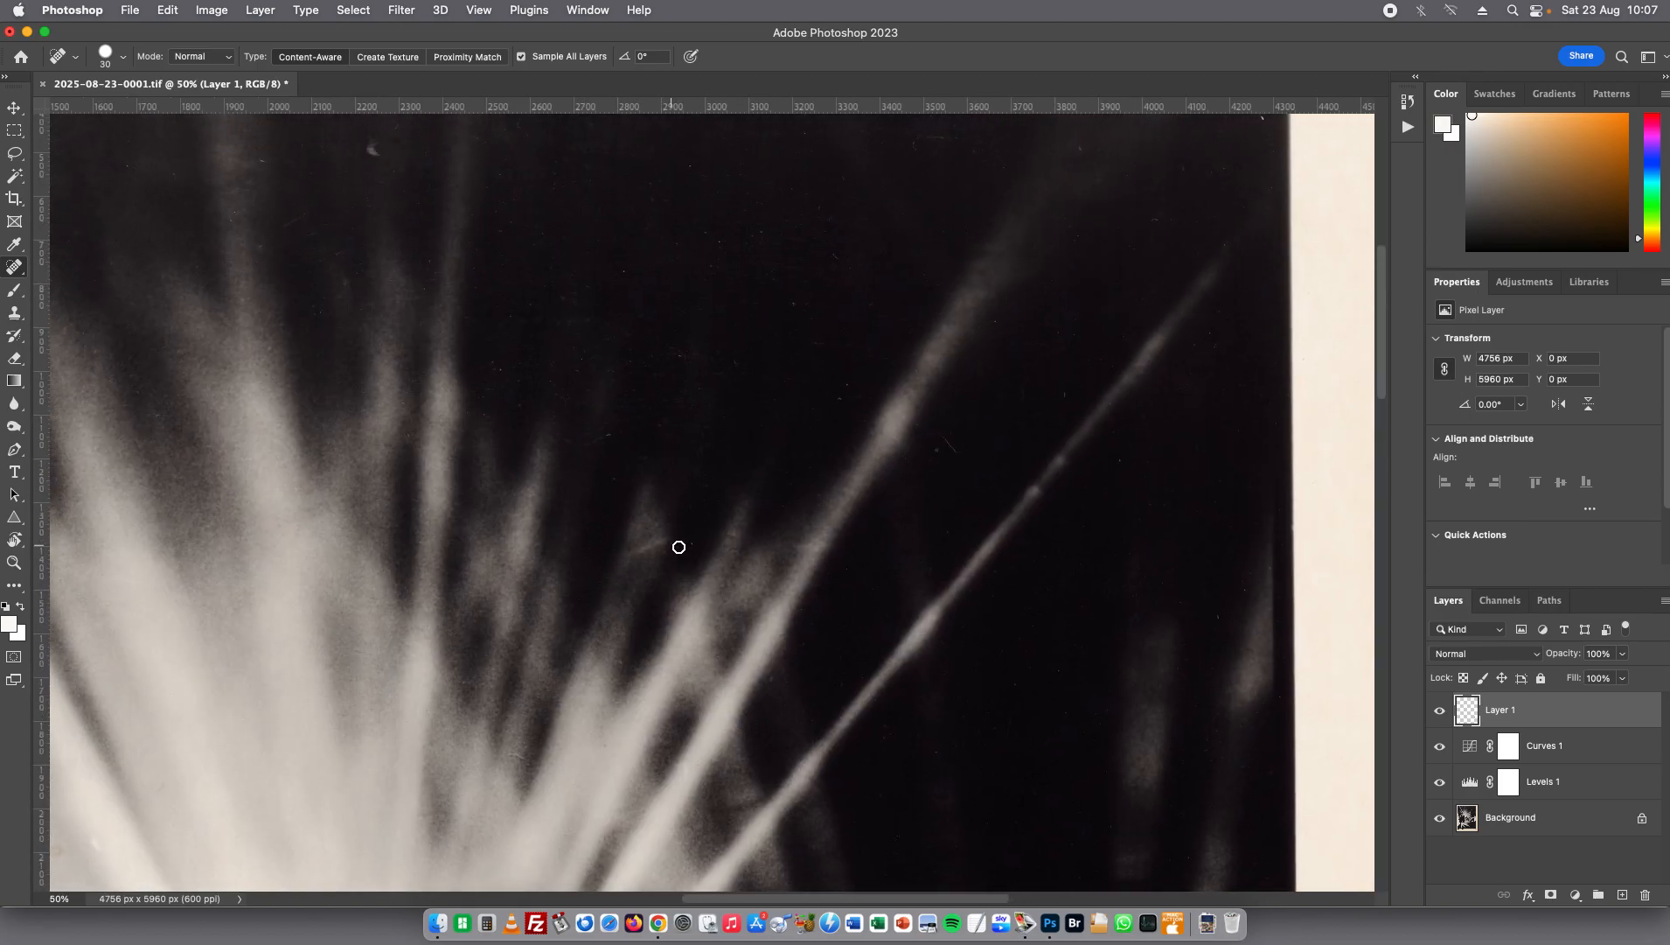
pyautogui.click(690, 544)
pyautogui.click(609, 432)
# Heal the specks in the dark background around the diagonal light beam near the picture's upper-left corner
pyautogui.scroll(5, 604, 473)
pyautogui.hscroll(-2, 603, 472)
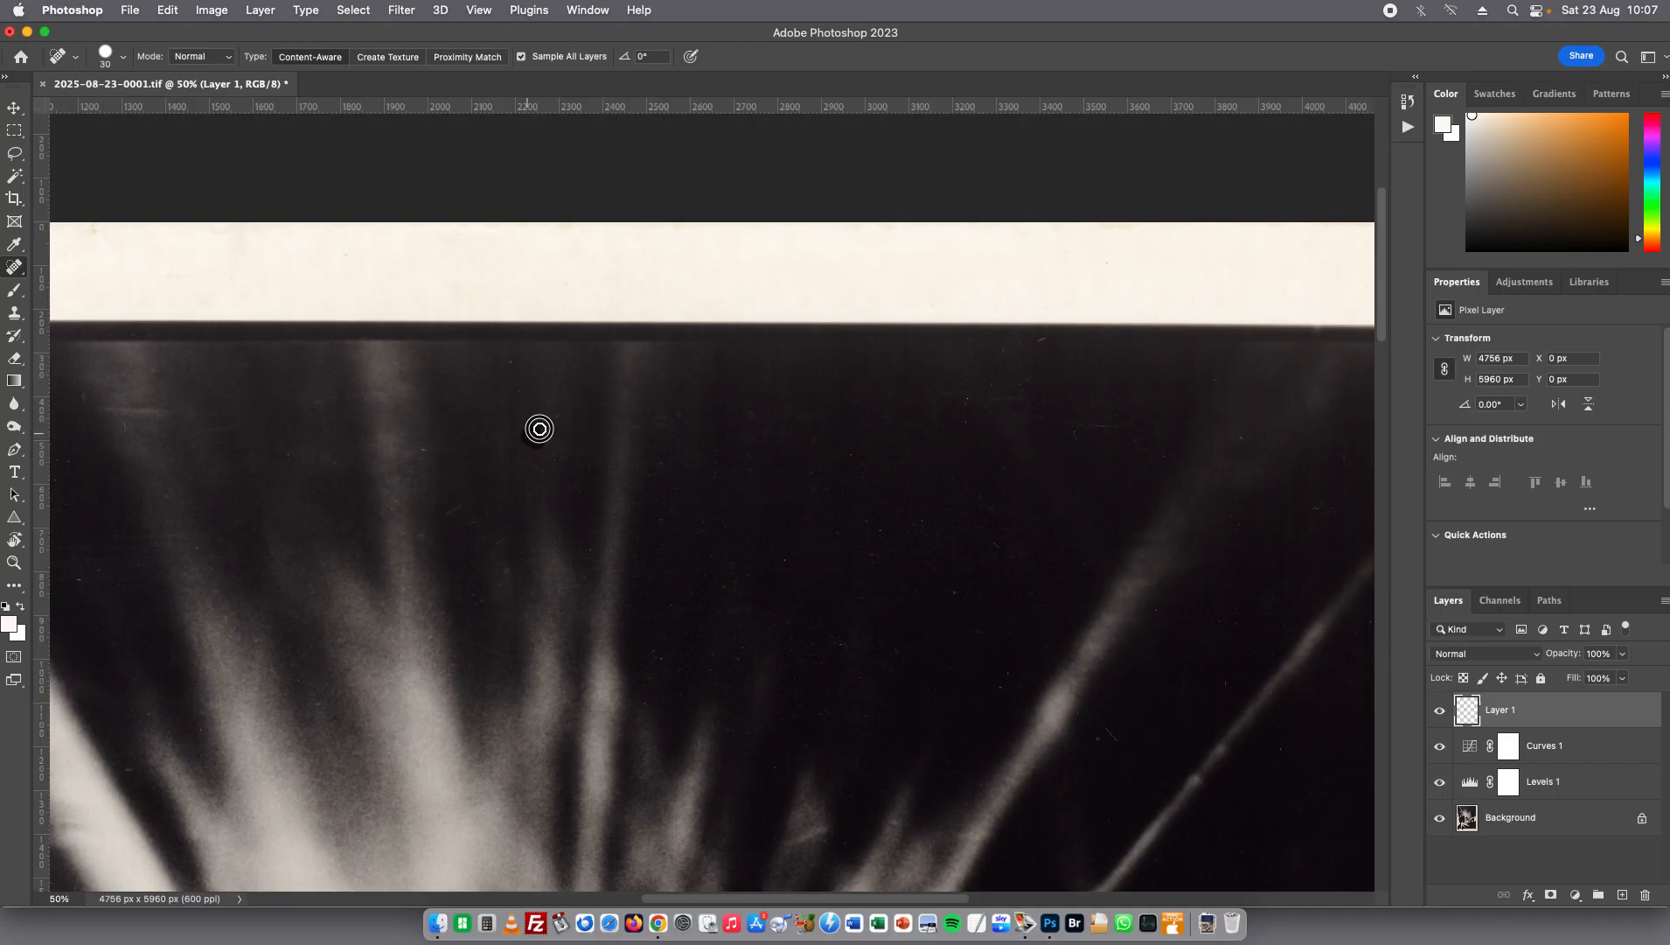
pyautogui.moveTo(641, 492); pyautogui.dragTo(910, 455)
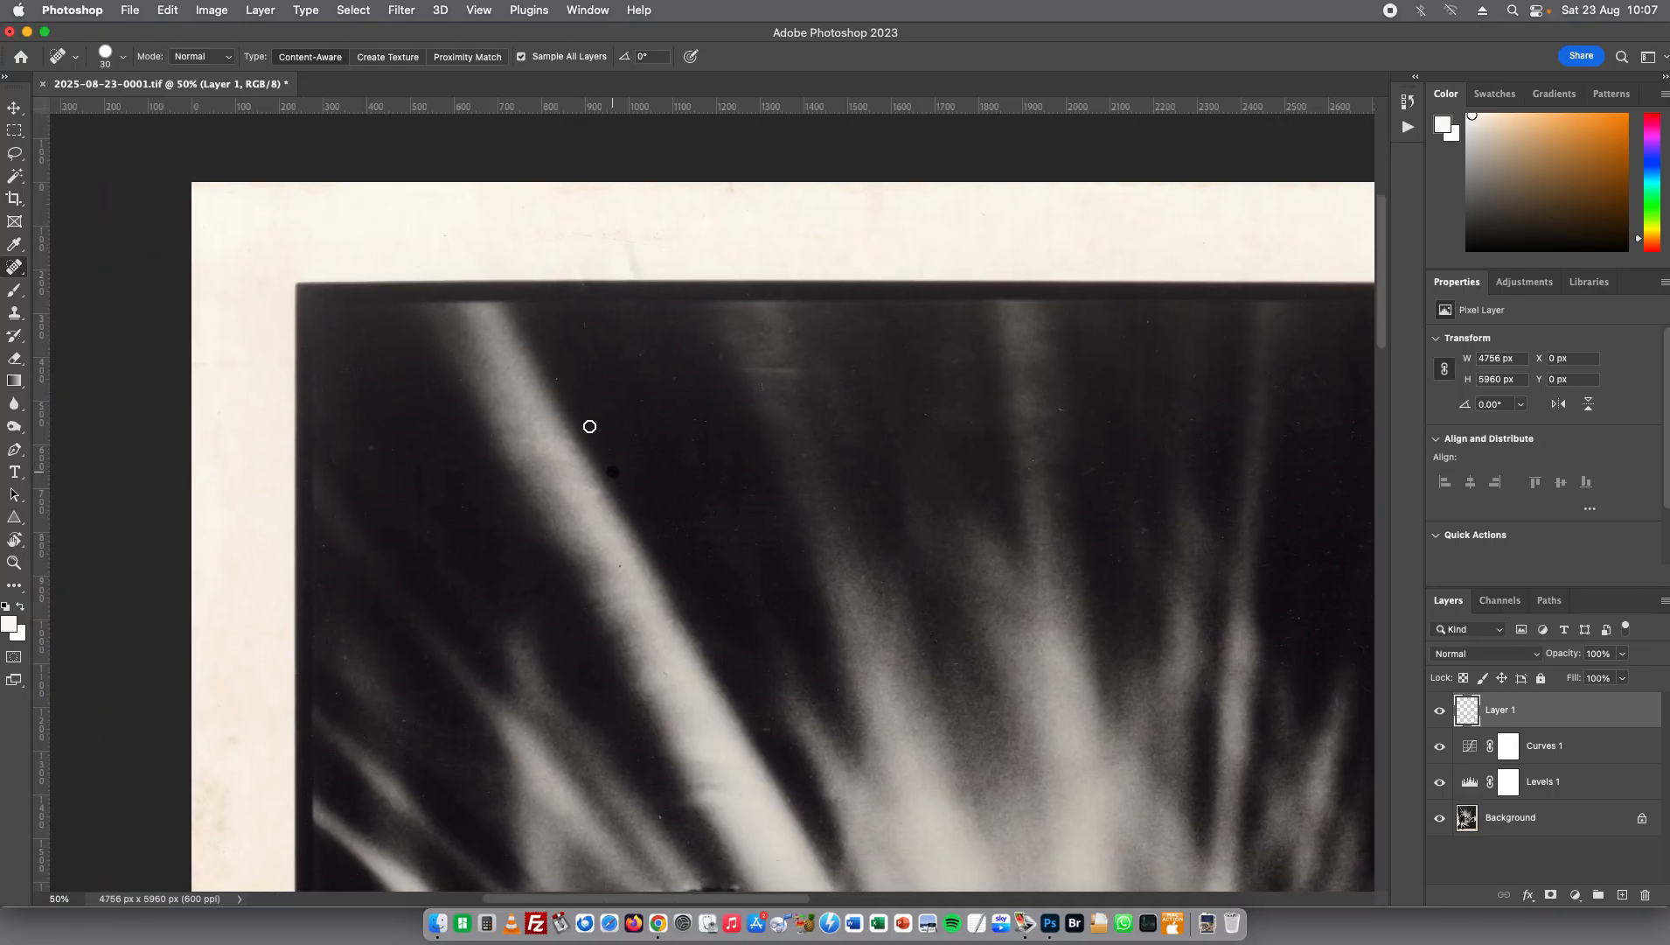
pyautogui.click(560, 377)
pyautogui.click(373, 446)
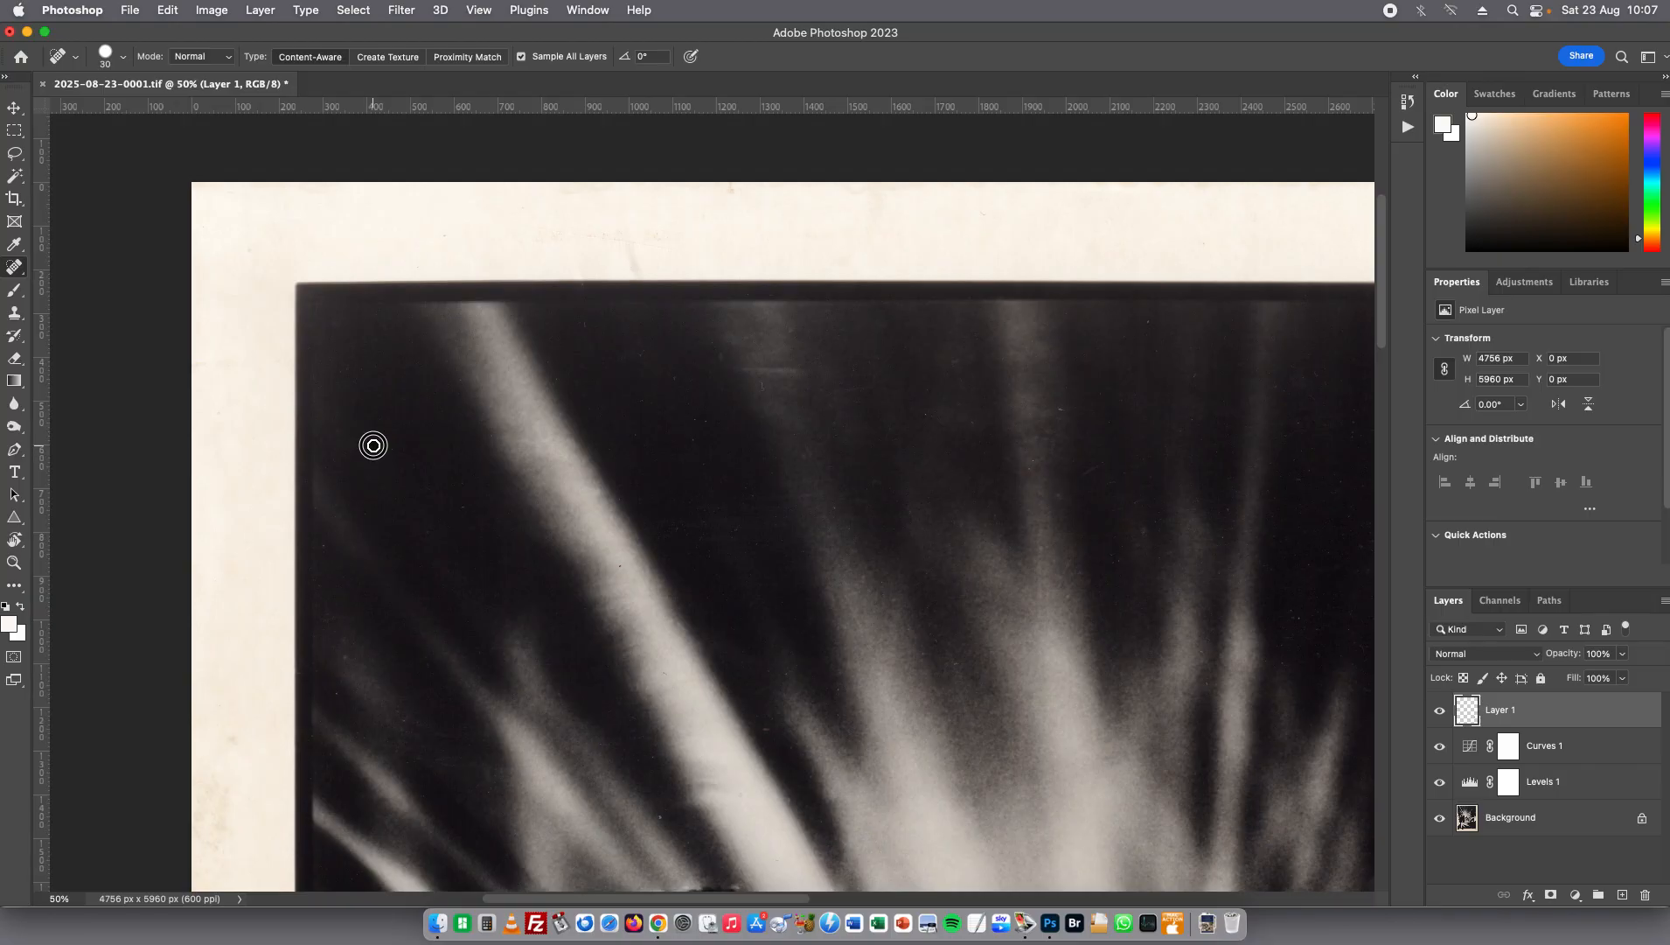
pyautogui.click(462, 509)
# Heal the reddish spot and the small white mark in the bright beams just right of the standing figure's head
pyautogui.moveTo(593, 755)
pyautogui.mouseDown()
pyautogui.moveTo(540, 544)
pyautogui.moveTo(451, 360)
pyautogui.mouseUp()
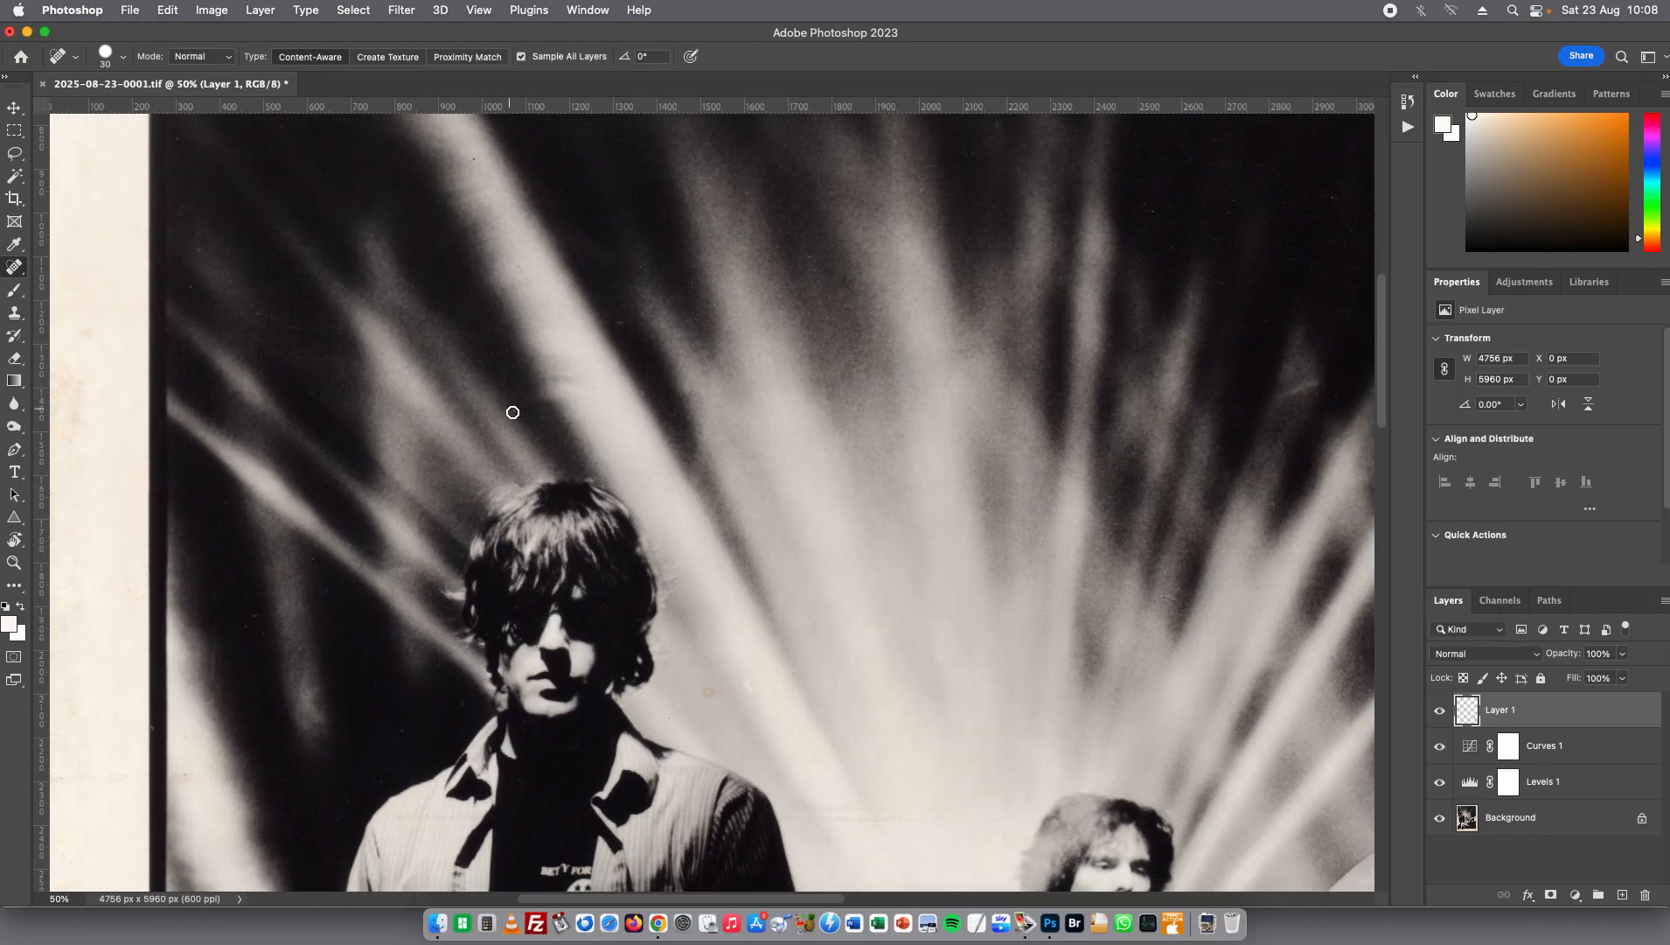
pyautogui.moveTo(288, 652); pyautogui.dragTo(460, 473)
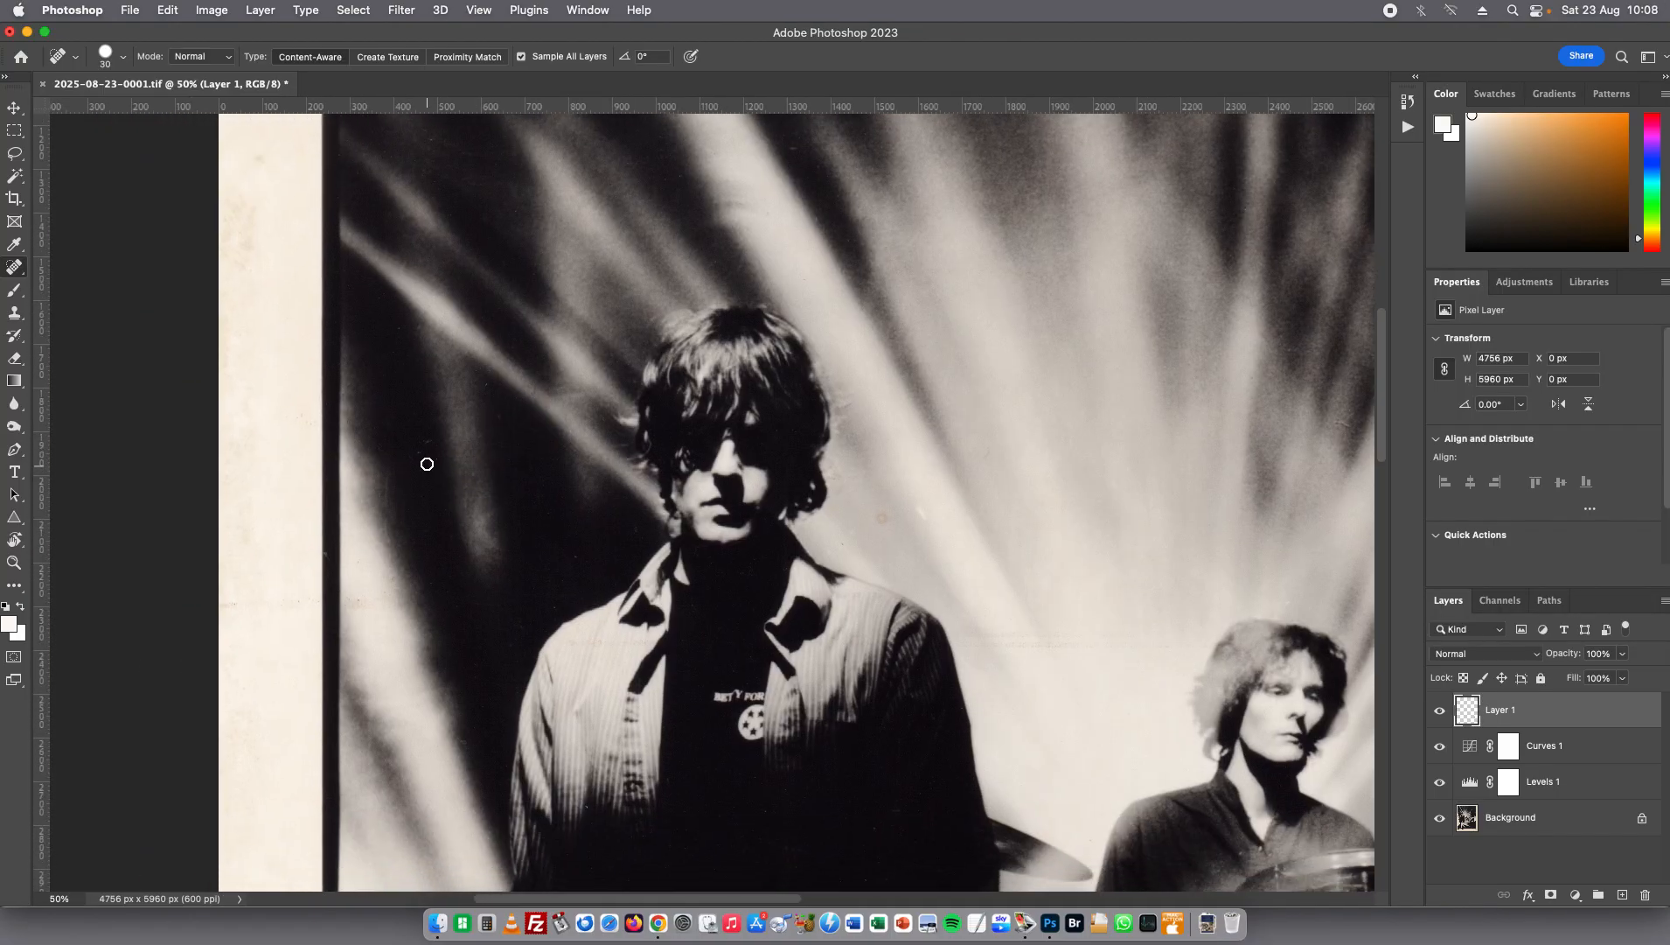
pyautogui.click(881, 516)
pyautogui.moveTo(1068, 659)
pyautogui.mouseDown()
pyautogui.moveTo(772, 391)
pyautogui.moveTo(827, 344)
pyautogui.moveTo(735, 341)
pyautogui.moveTo(870, 346)
pyautogui.mouseUp()
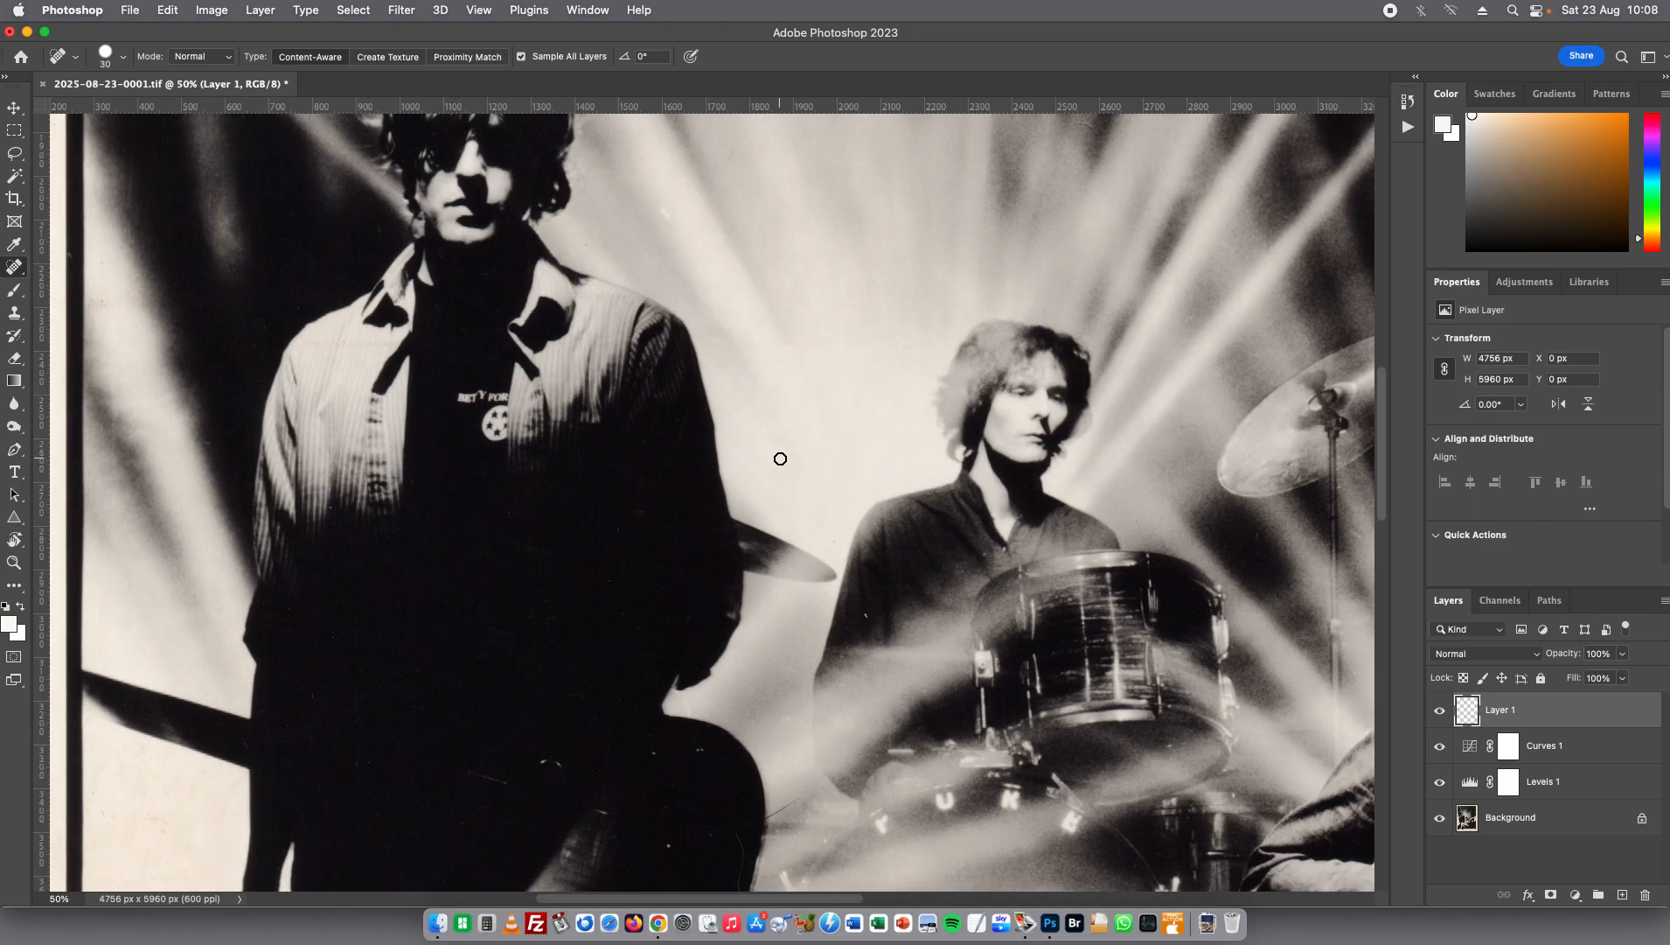
pyautogui.click(666, 217)
pyautogui.moveTo(746, 555); pyautogui.dragTo(625, 244)
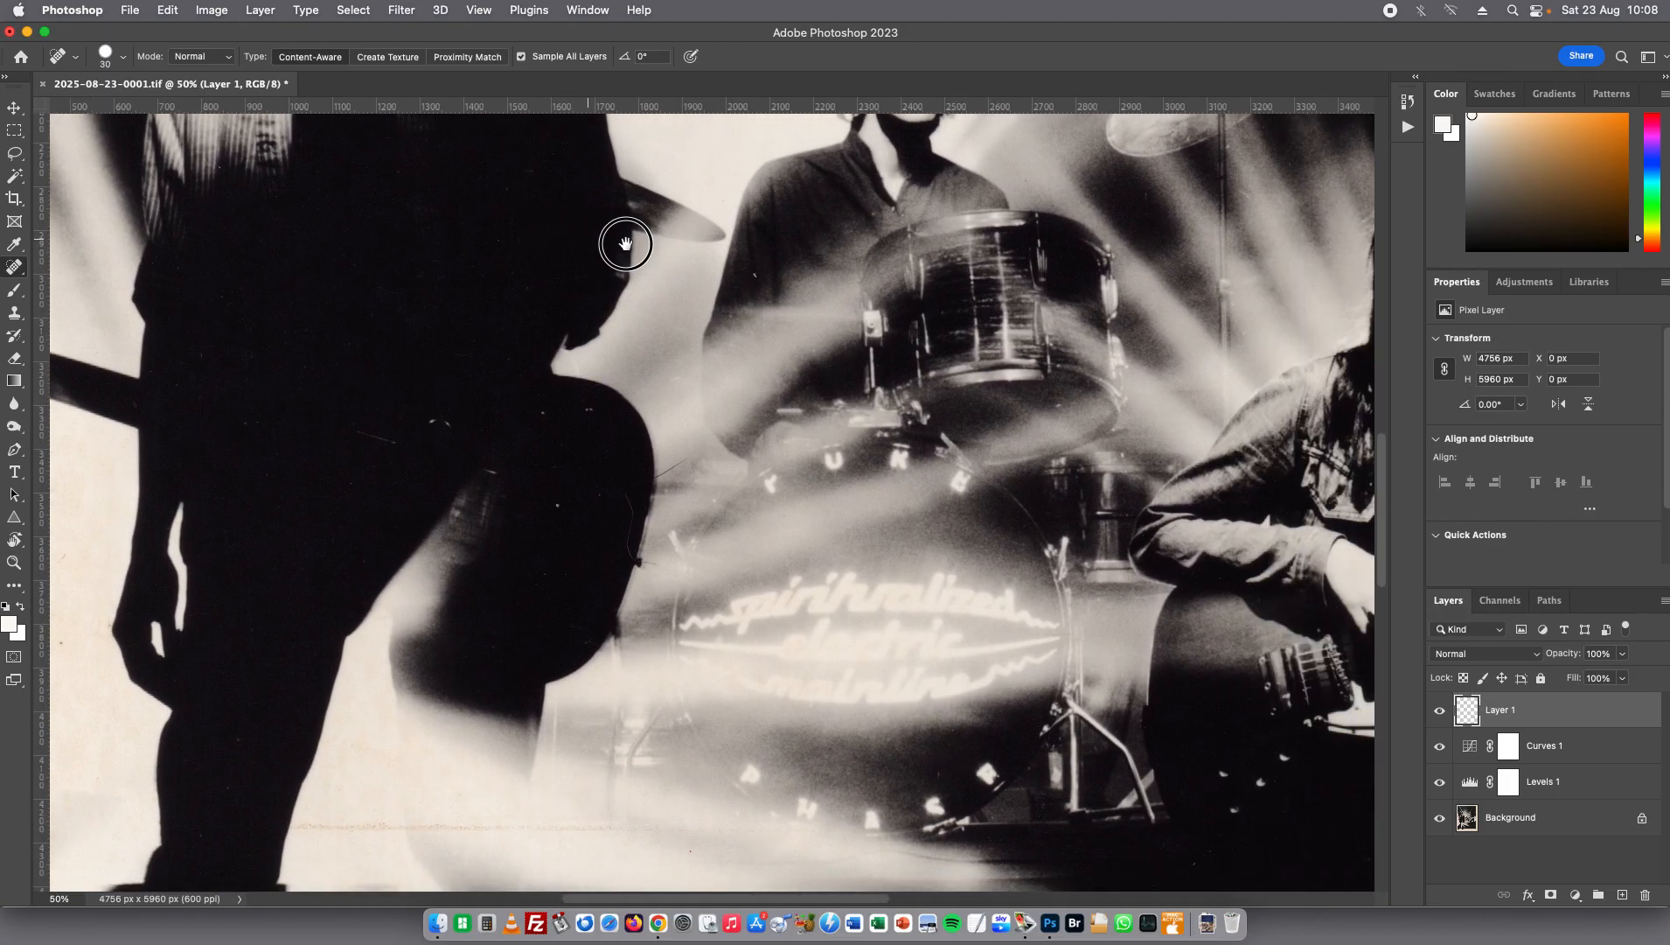
# Fit the whole print in view and compare before and after by hiding and reshowing Layer 1, Curves 1 and Levels 1
pyautogui.press('super+0')
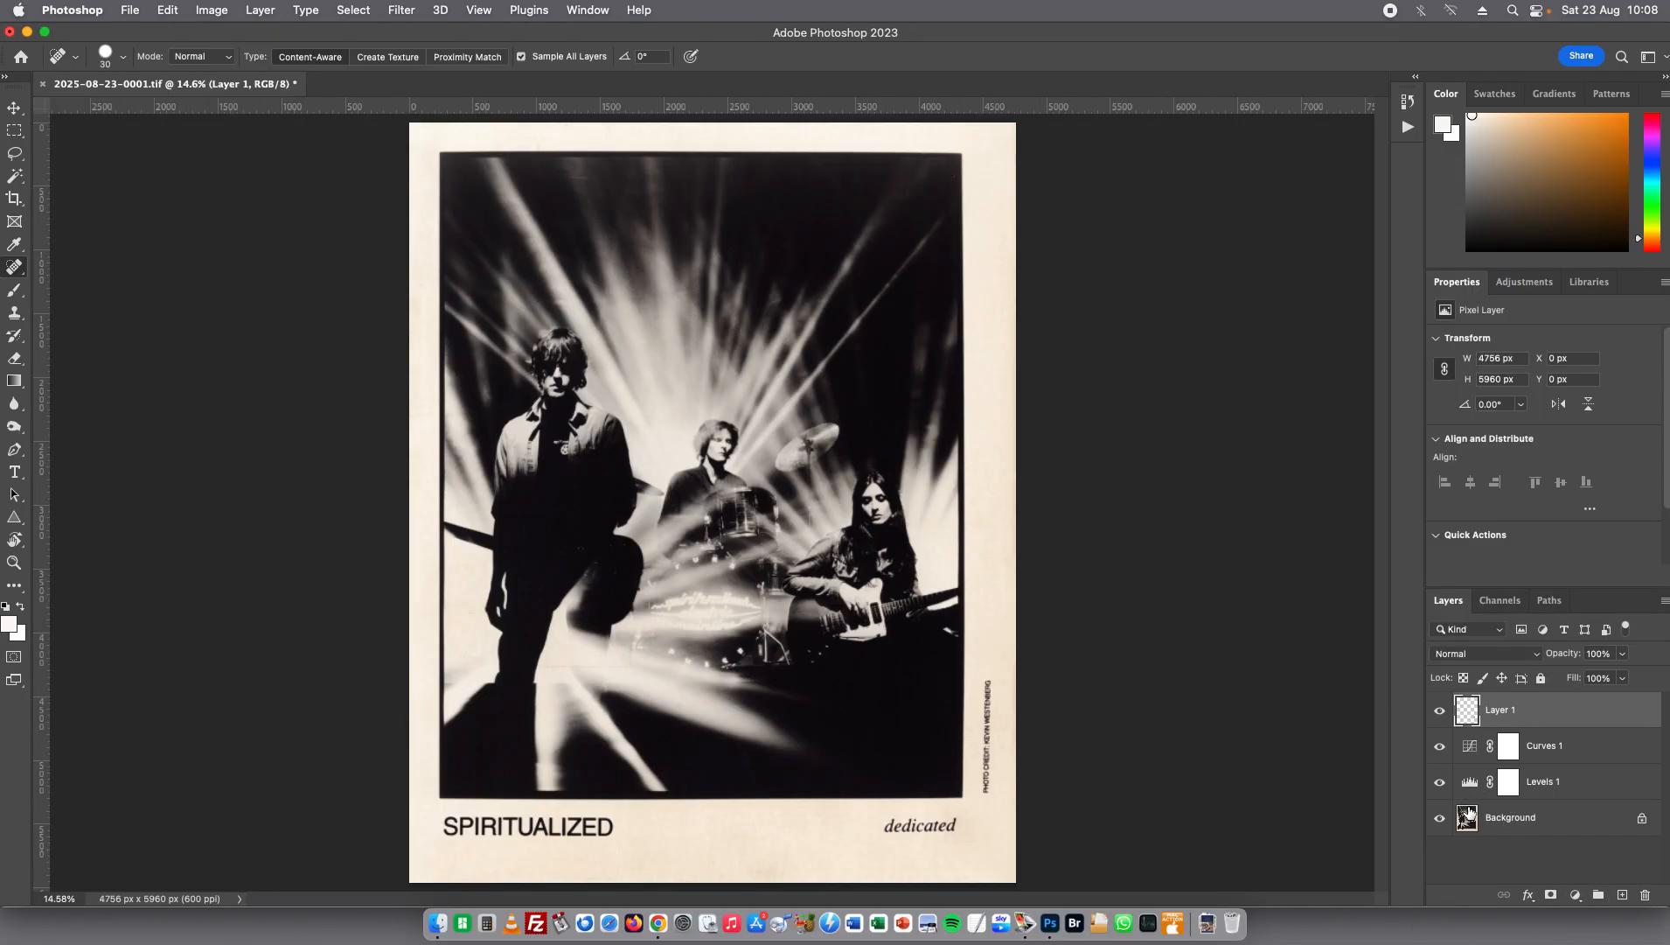
pyautogui.click(1476, 787)
pyautogui.click(1473, 750)
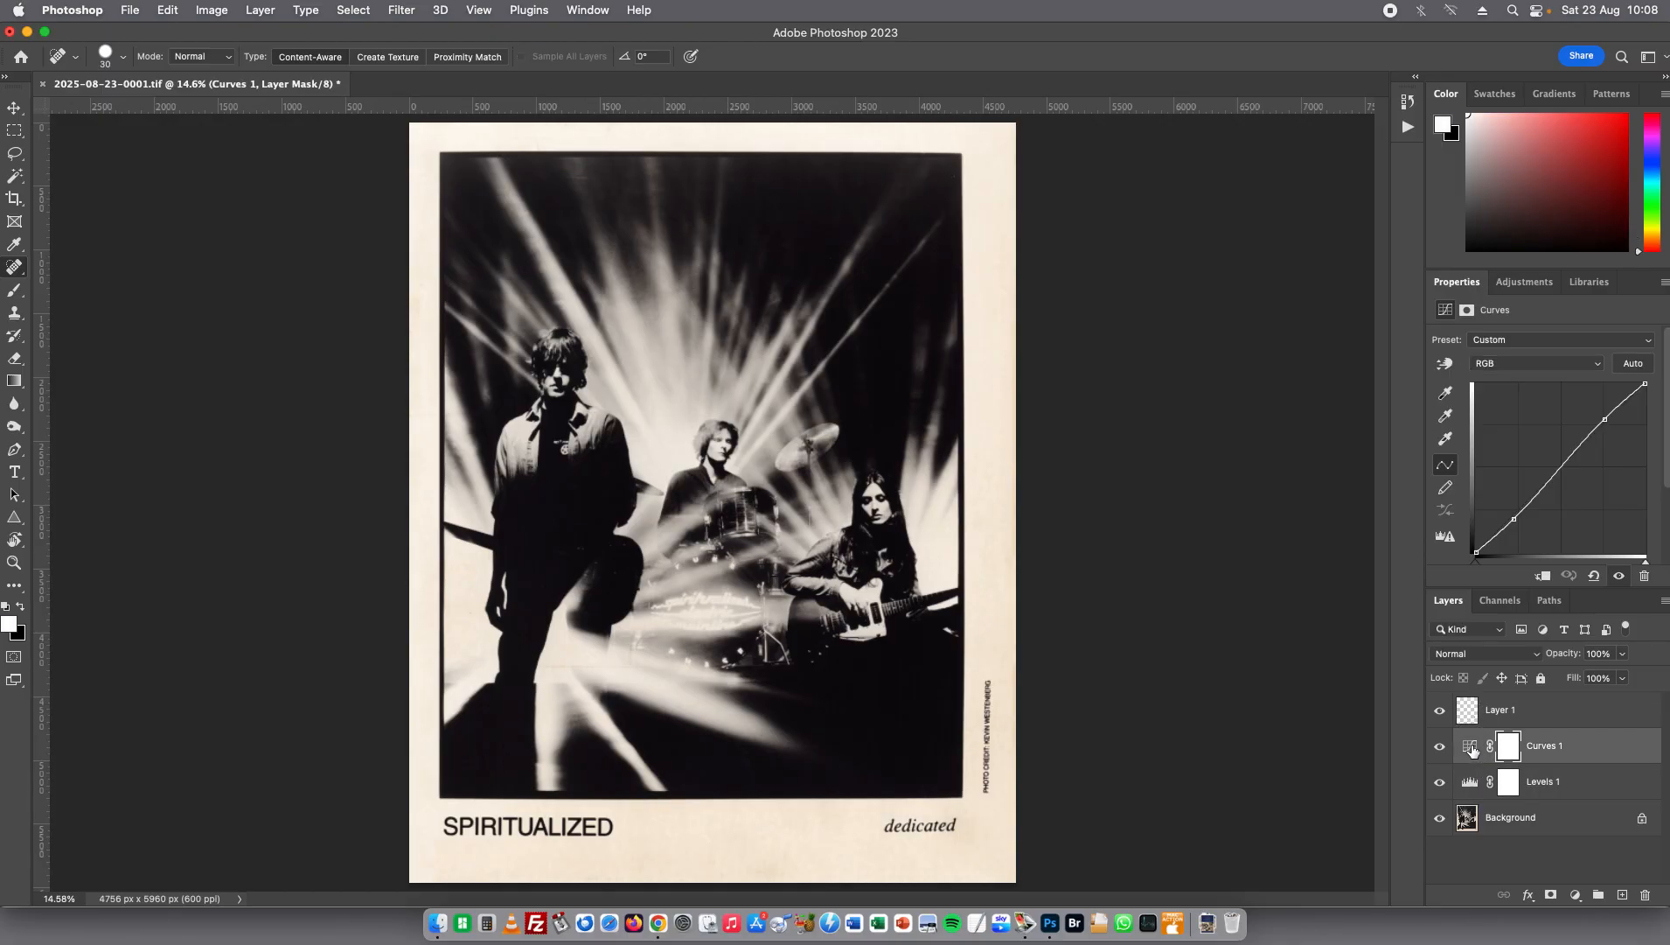
pyautogui.click(1469, 713)
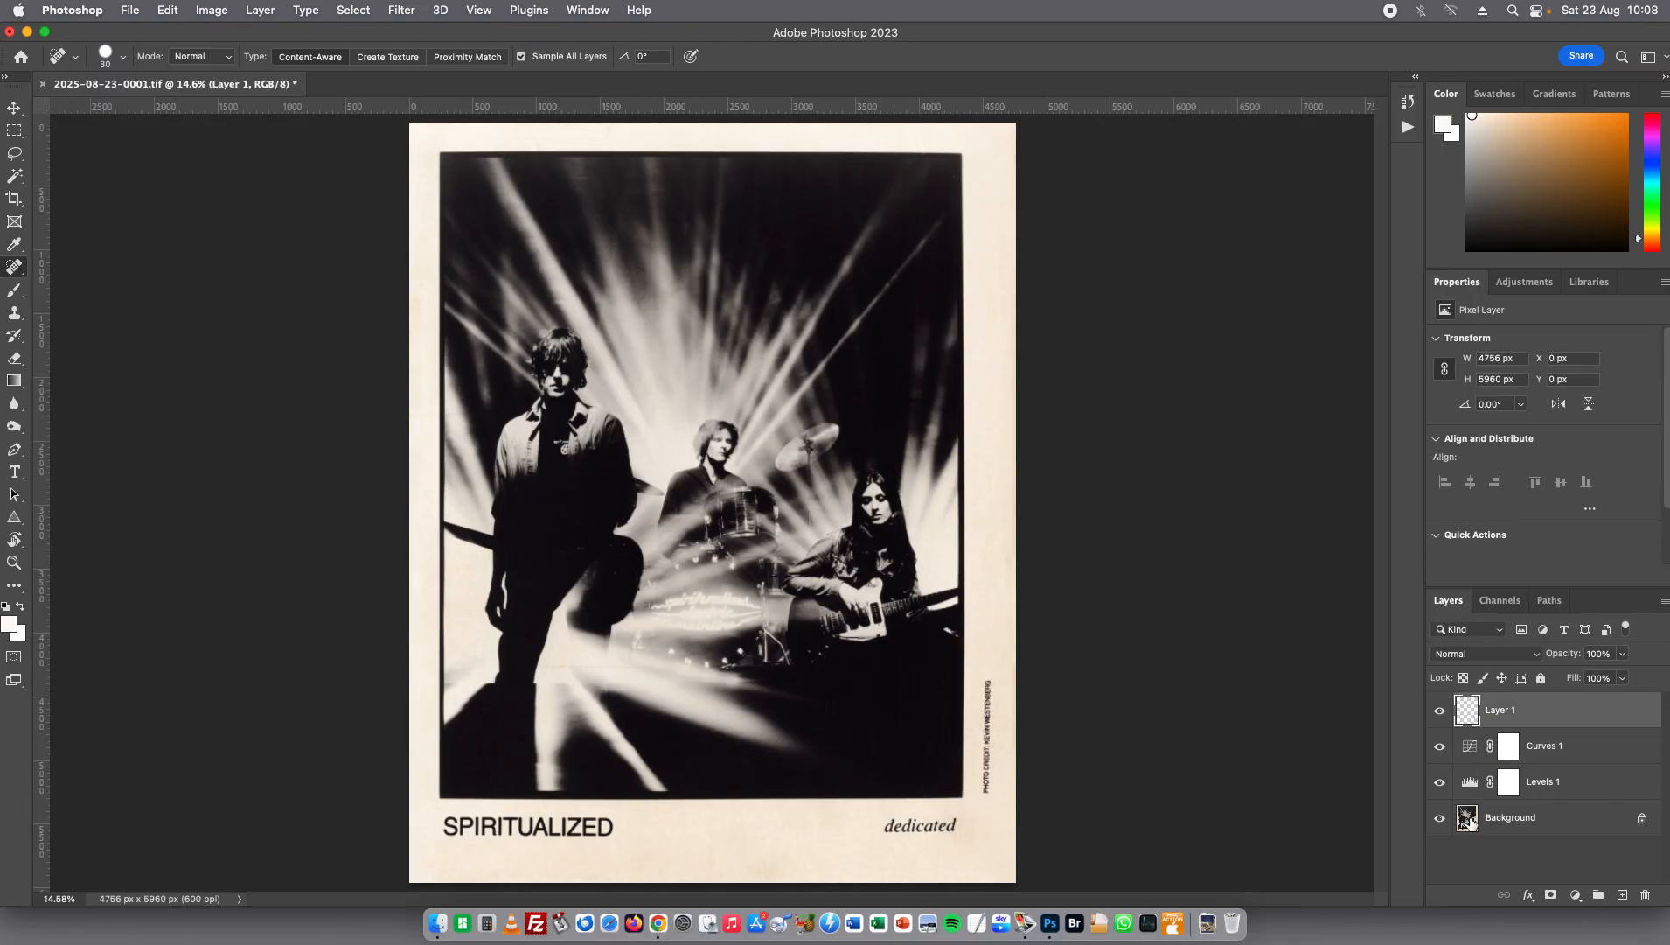
pyautogui.moveTo(1440, 781); pyautogui.dragTo(1438, 709)
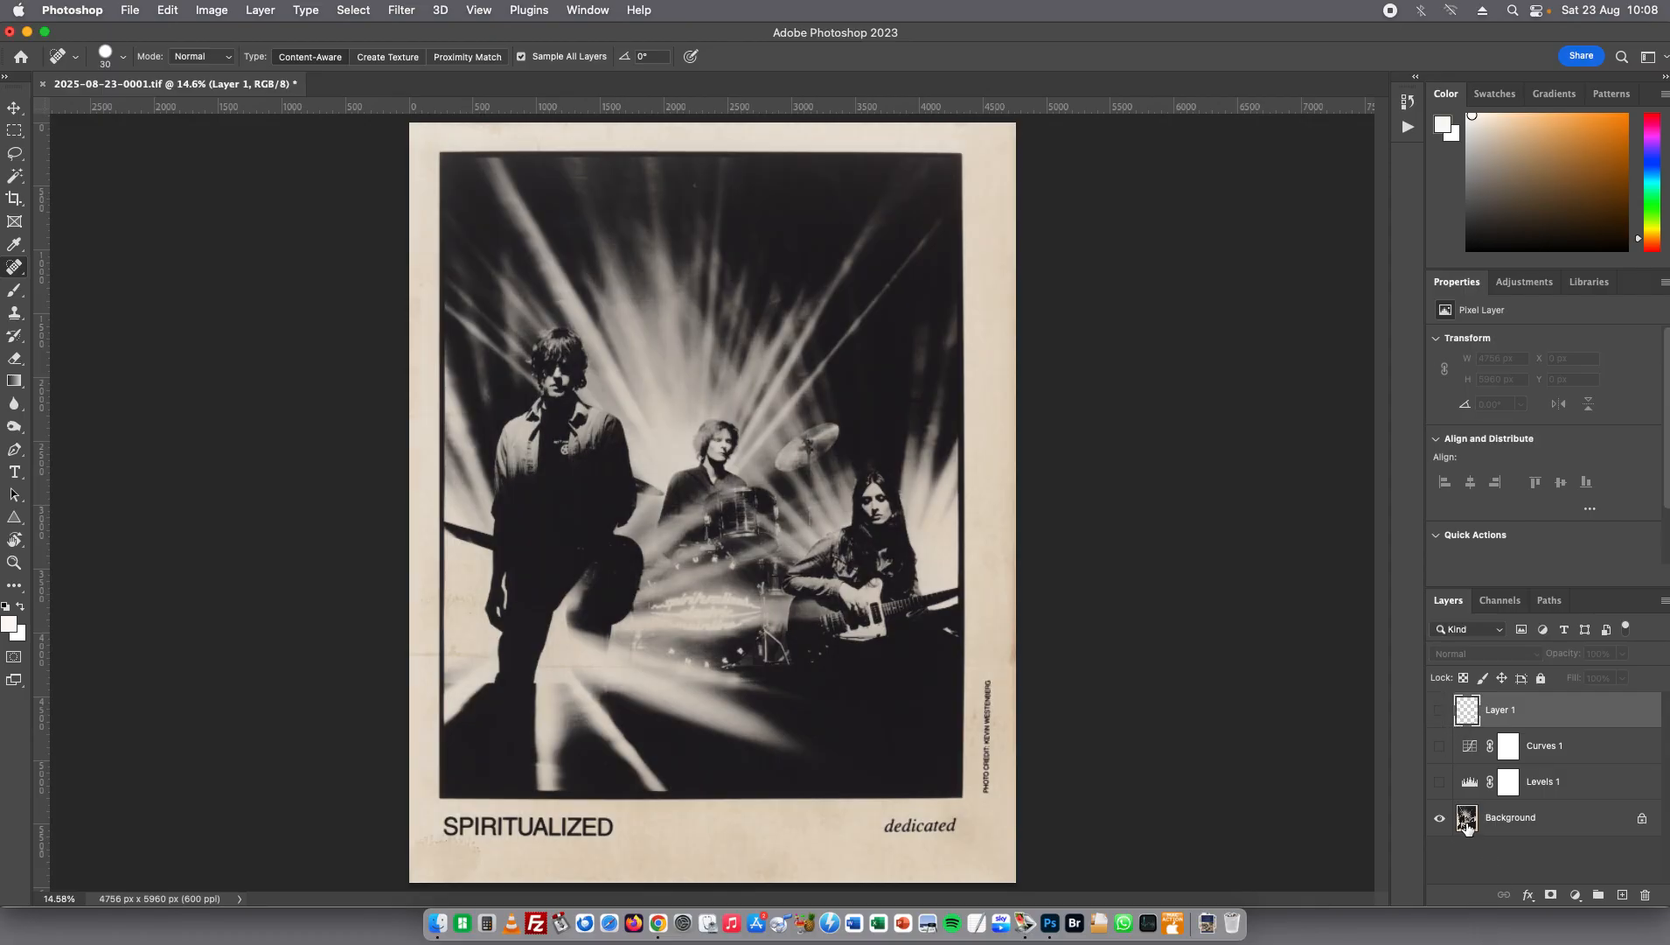
pyautogui.moveTo(1440, 781); pyautogui.dragTo(1440, 712)
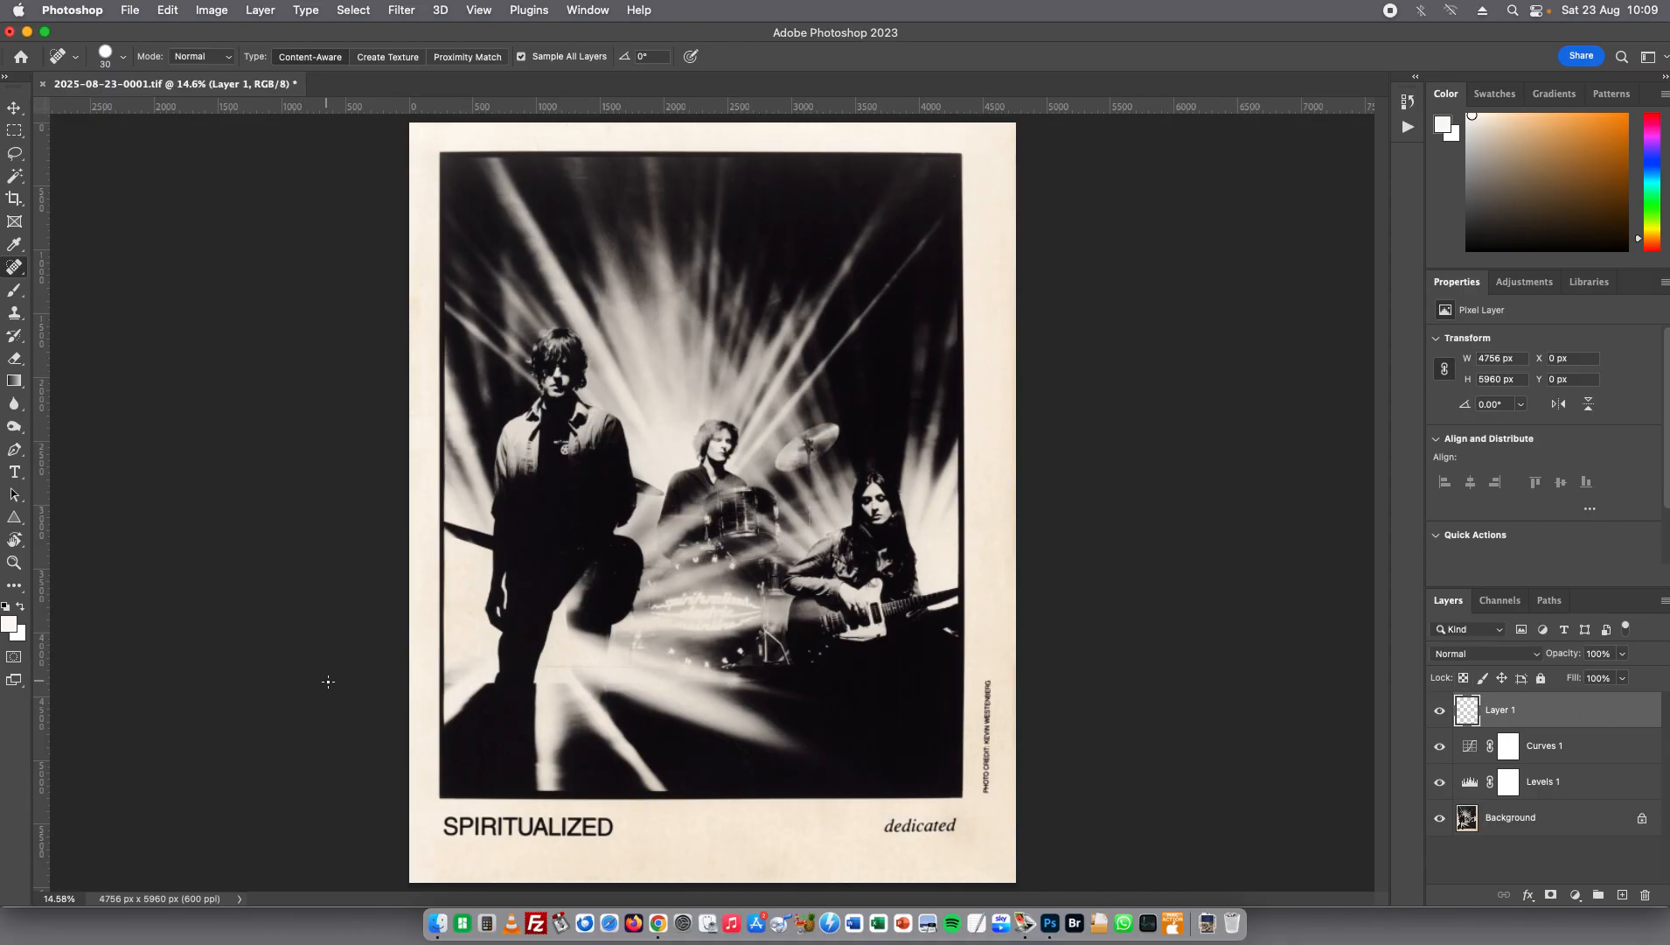
# Check the Levels 1 adjustment by switching it off and on, and set its midtone input level to 1.23
pyautogui.click(1440, 783)
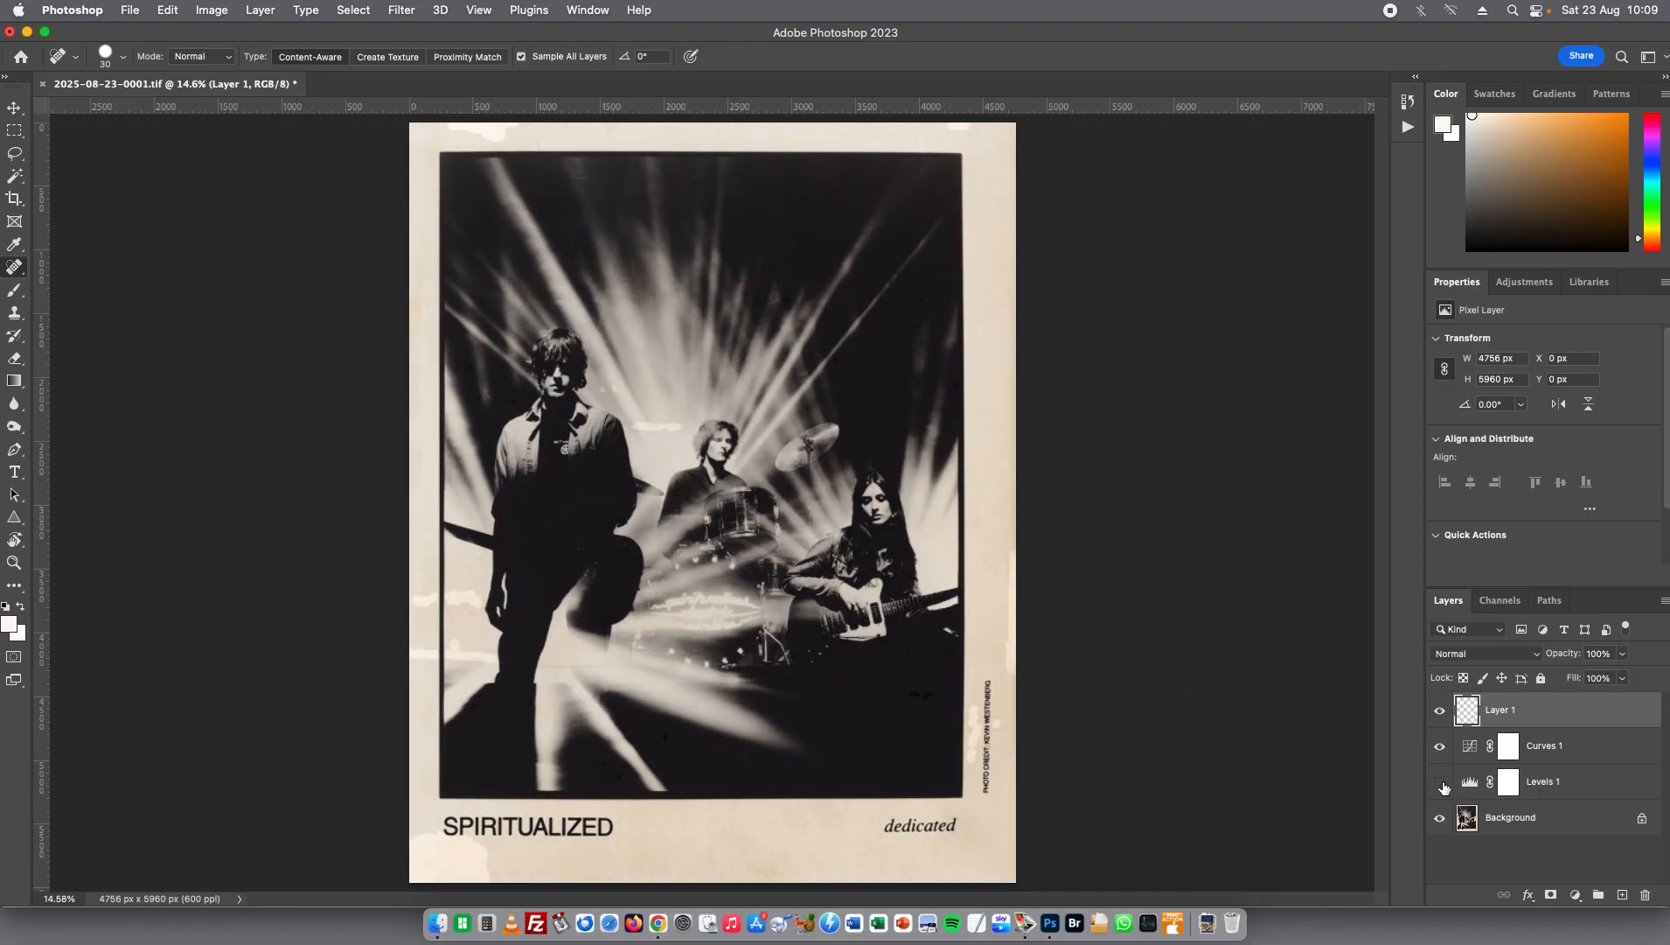
pyautogui.click(1440, 783)
pyautogui.click(1508, 781)
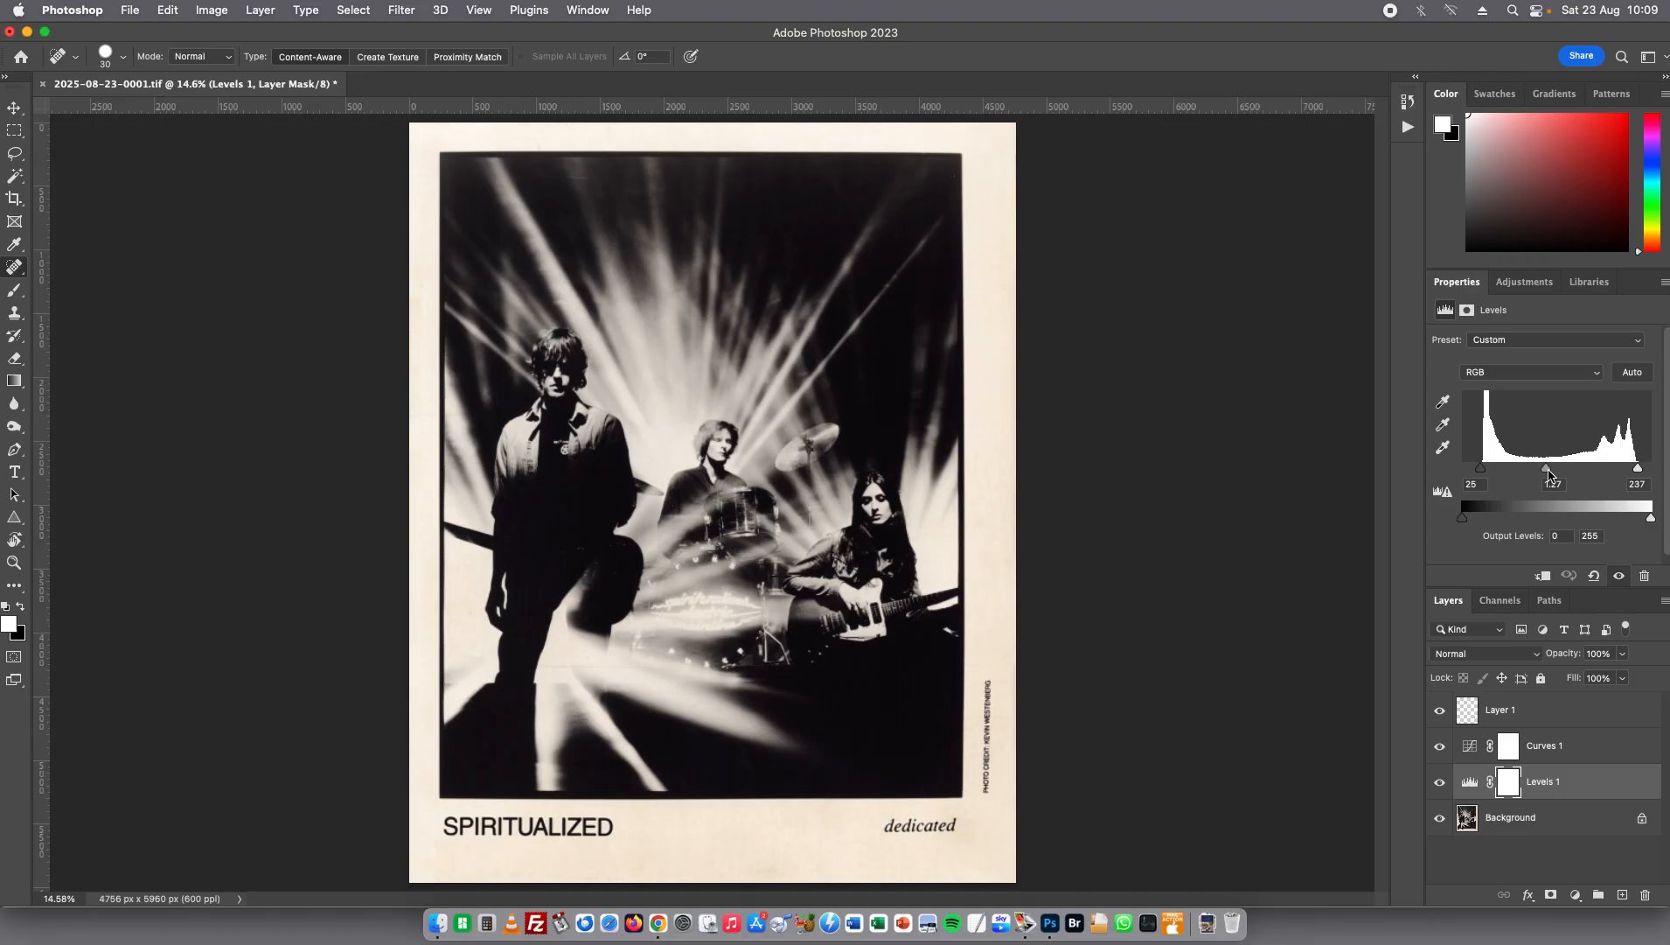
pyautogui.moveTo(1548, 475); pyautogui.dragTo(1548, 470)
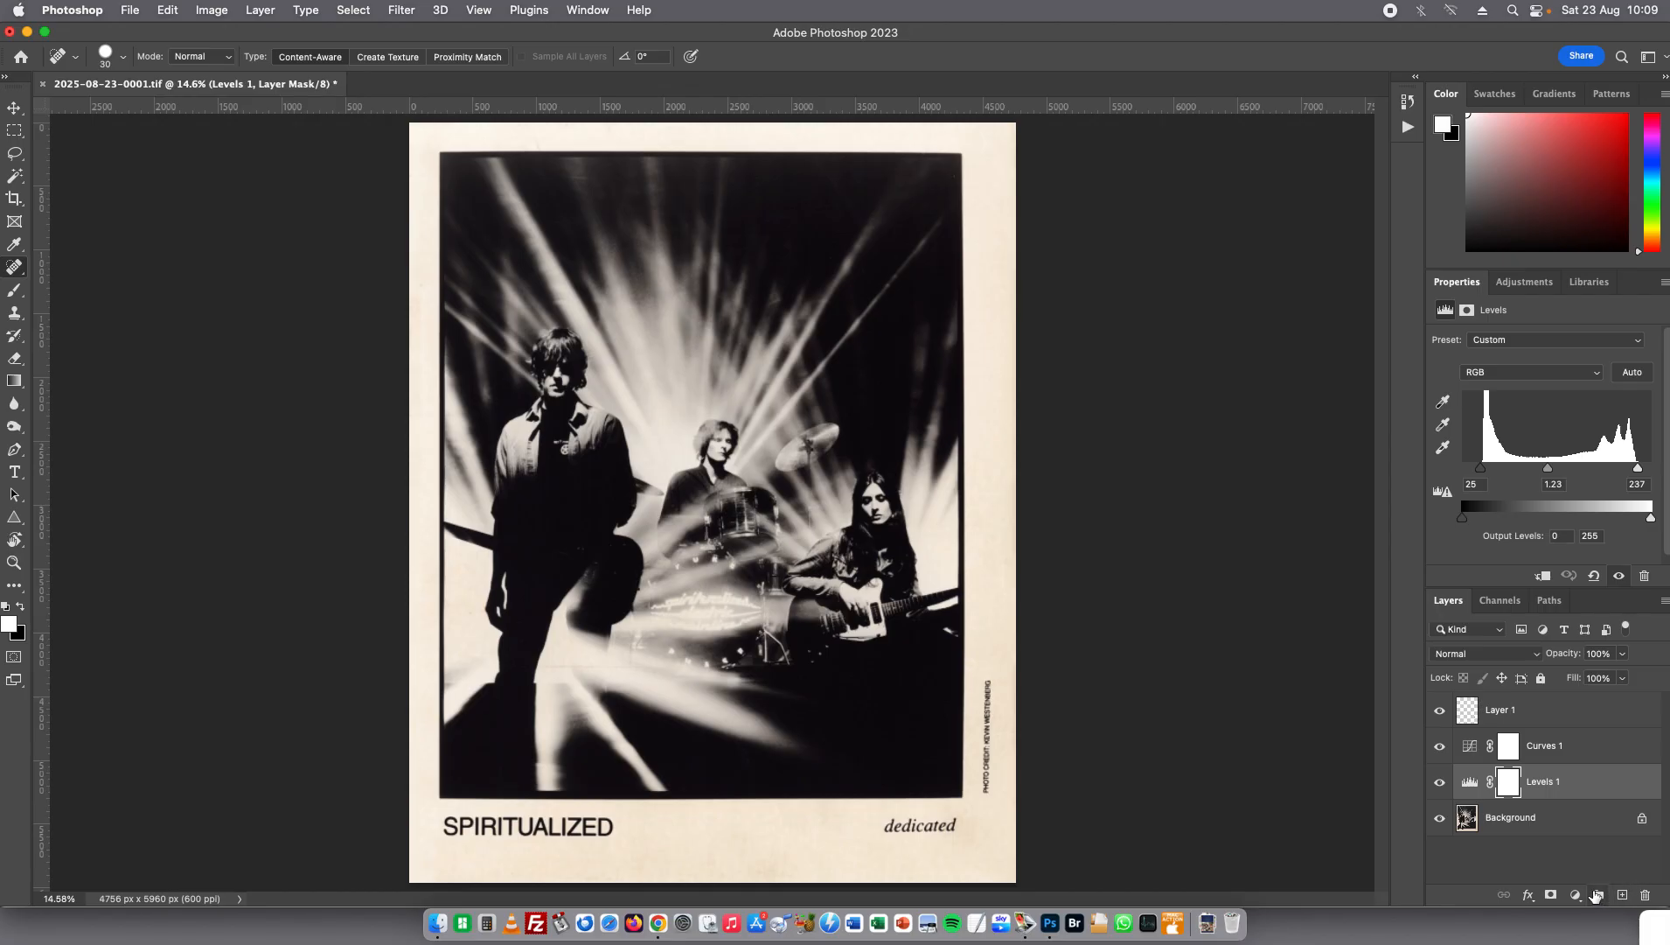
# Merge all visible layers into a single background layer and save the TIFF
pyautogui.click(1492, 875)
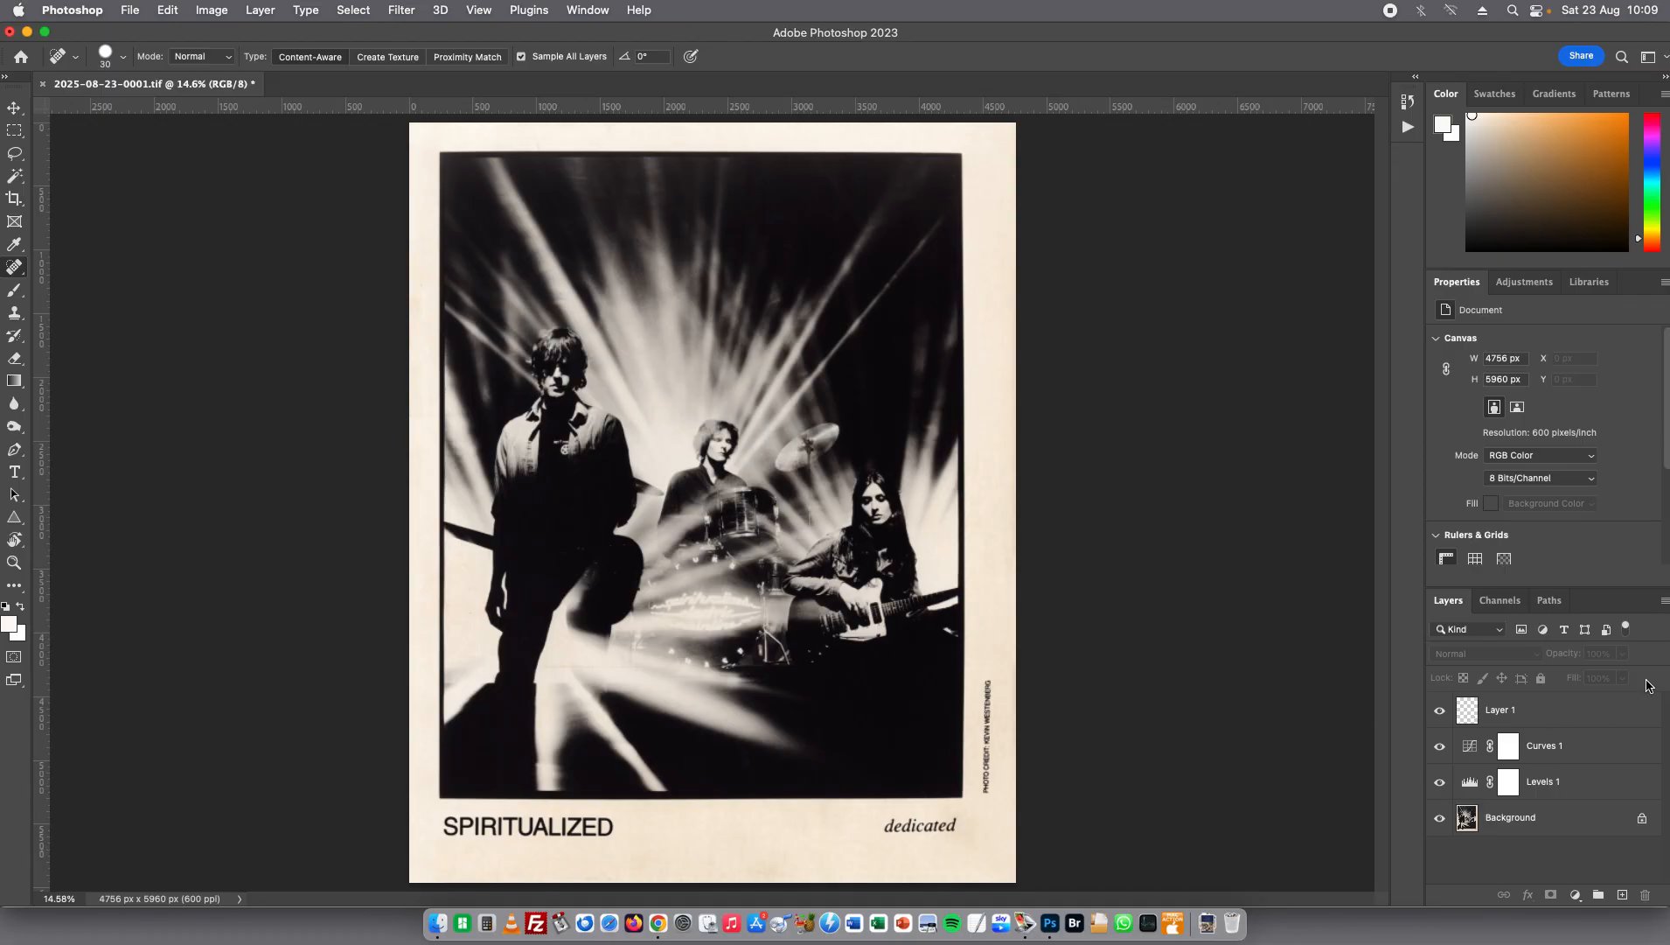
pyautogui.click(1666, 604)
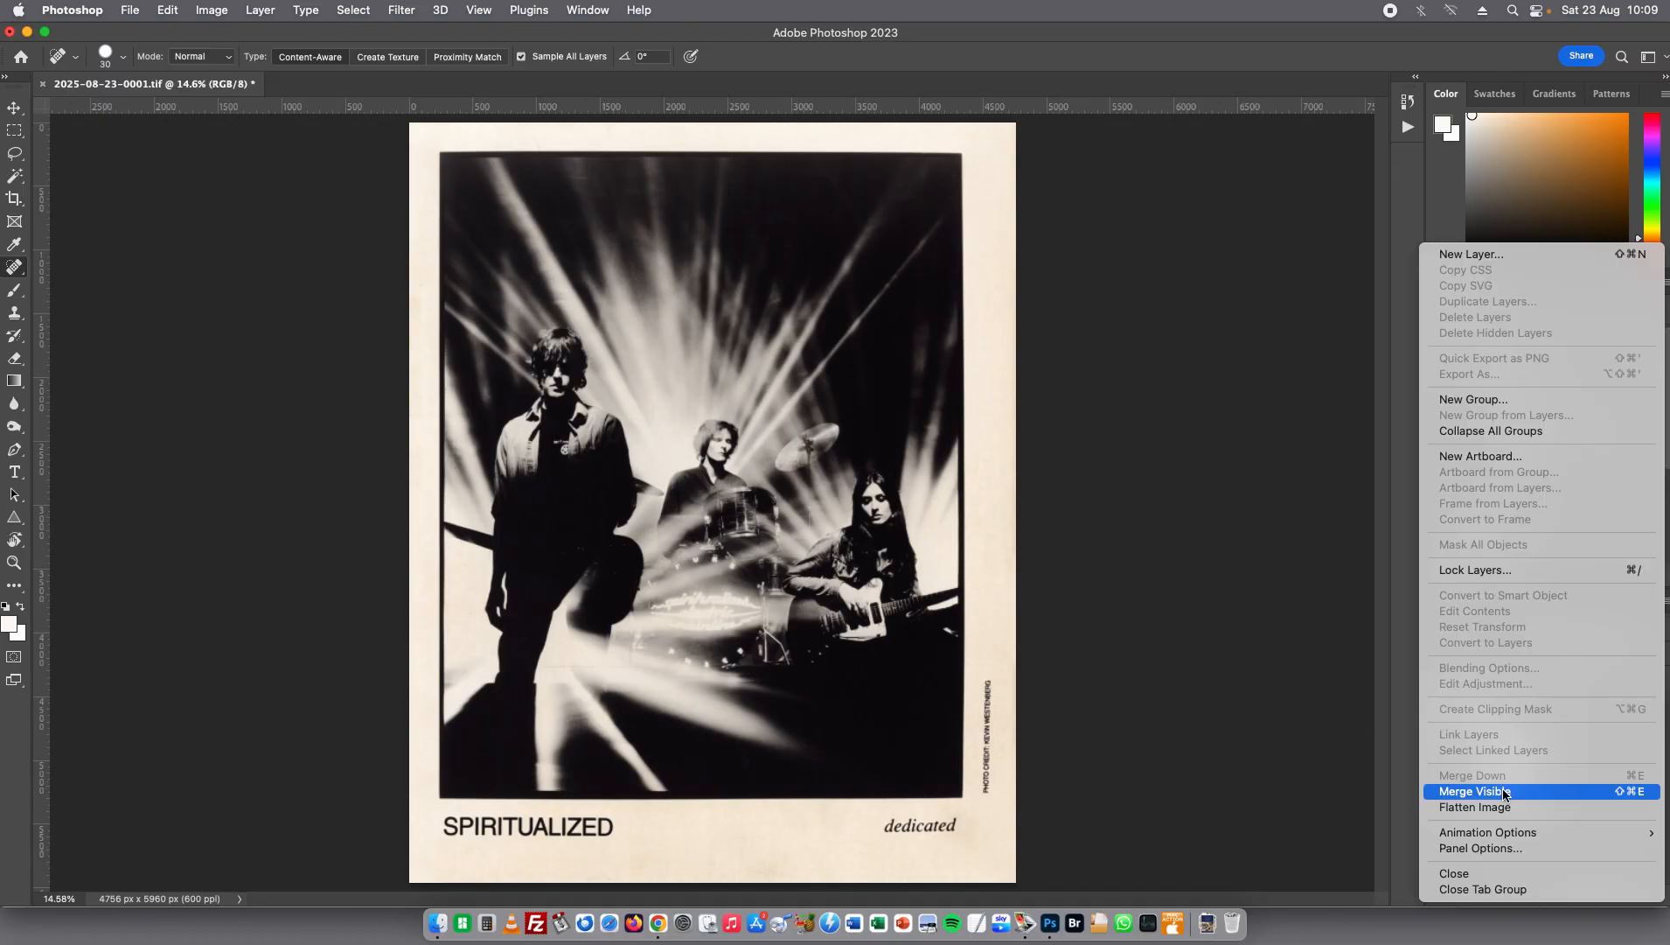
pyautogui.click(1487, 792)
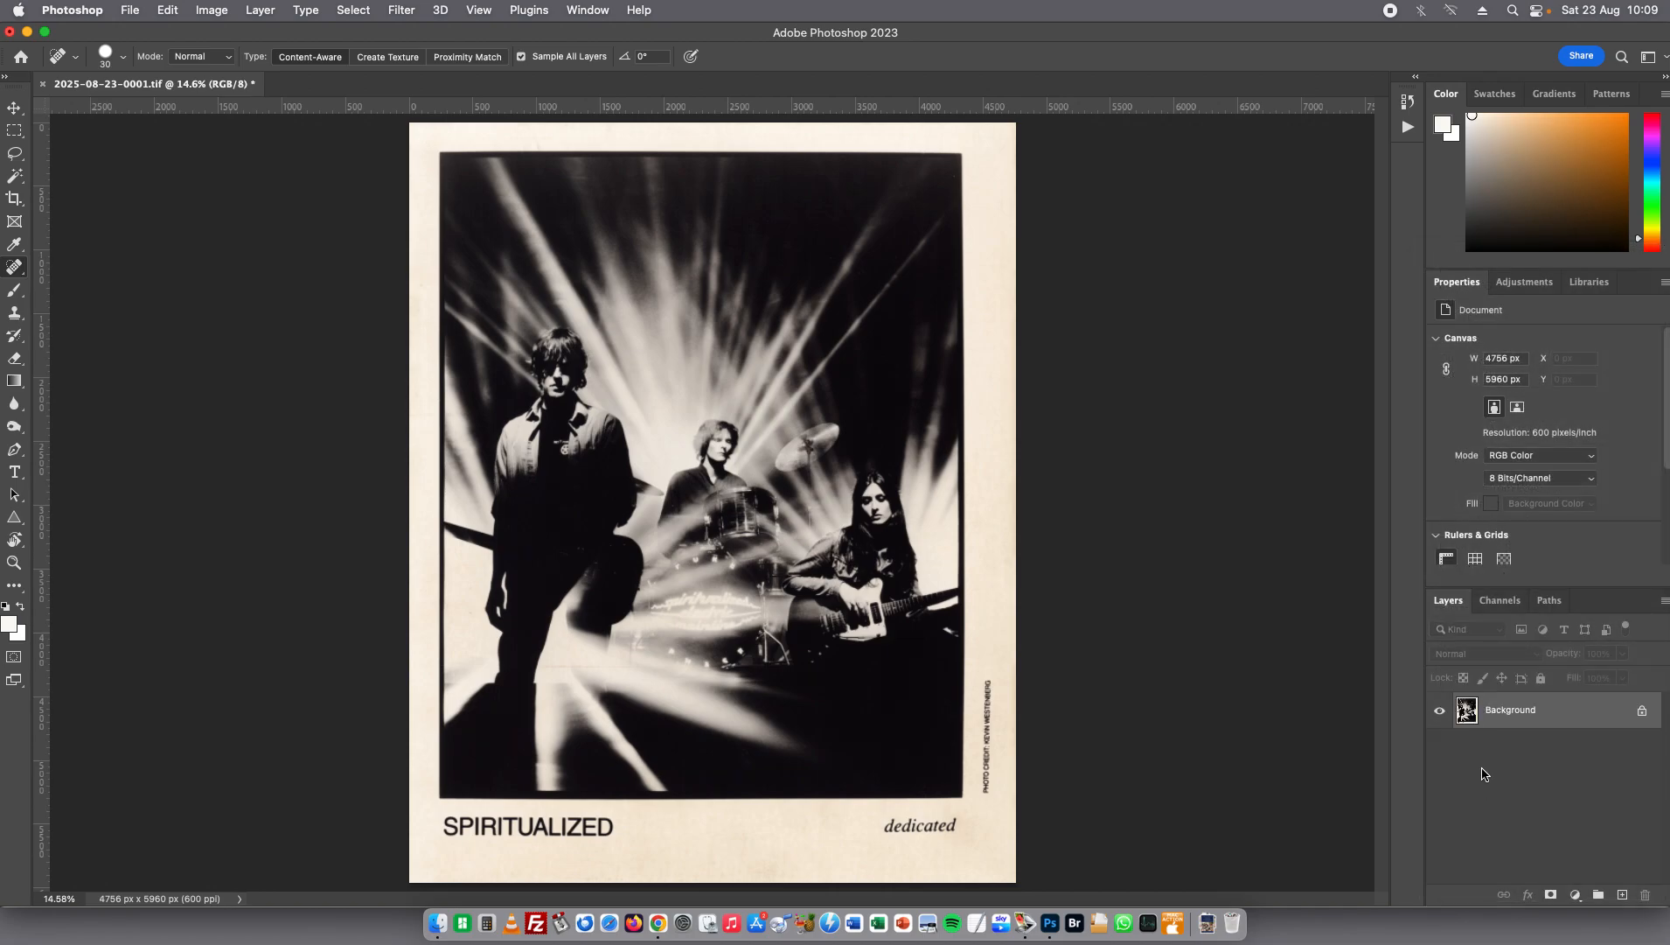
pyautogui.press('super+s')
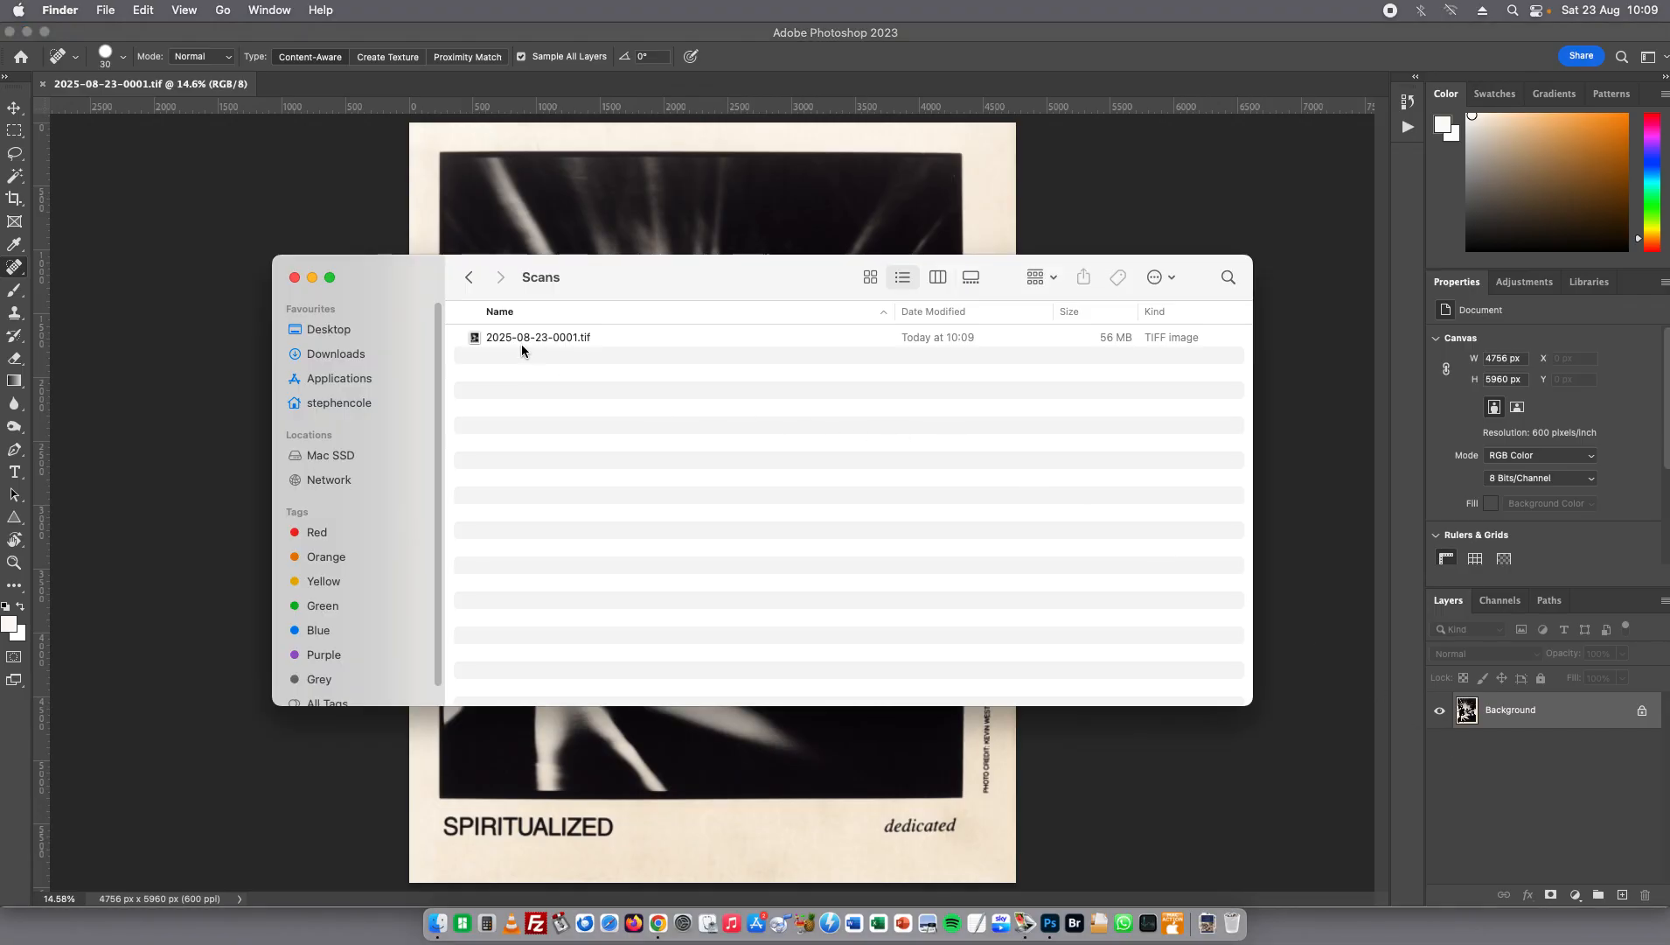
# In the Finder's Scans folder, rename 2025-08-23-0001.tif to "Spiritualized 8x10 Promo Photo 1995.tif"
pyautogui.click(512, 339)
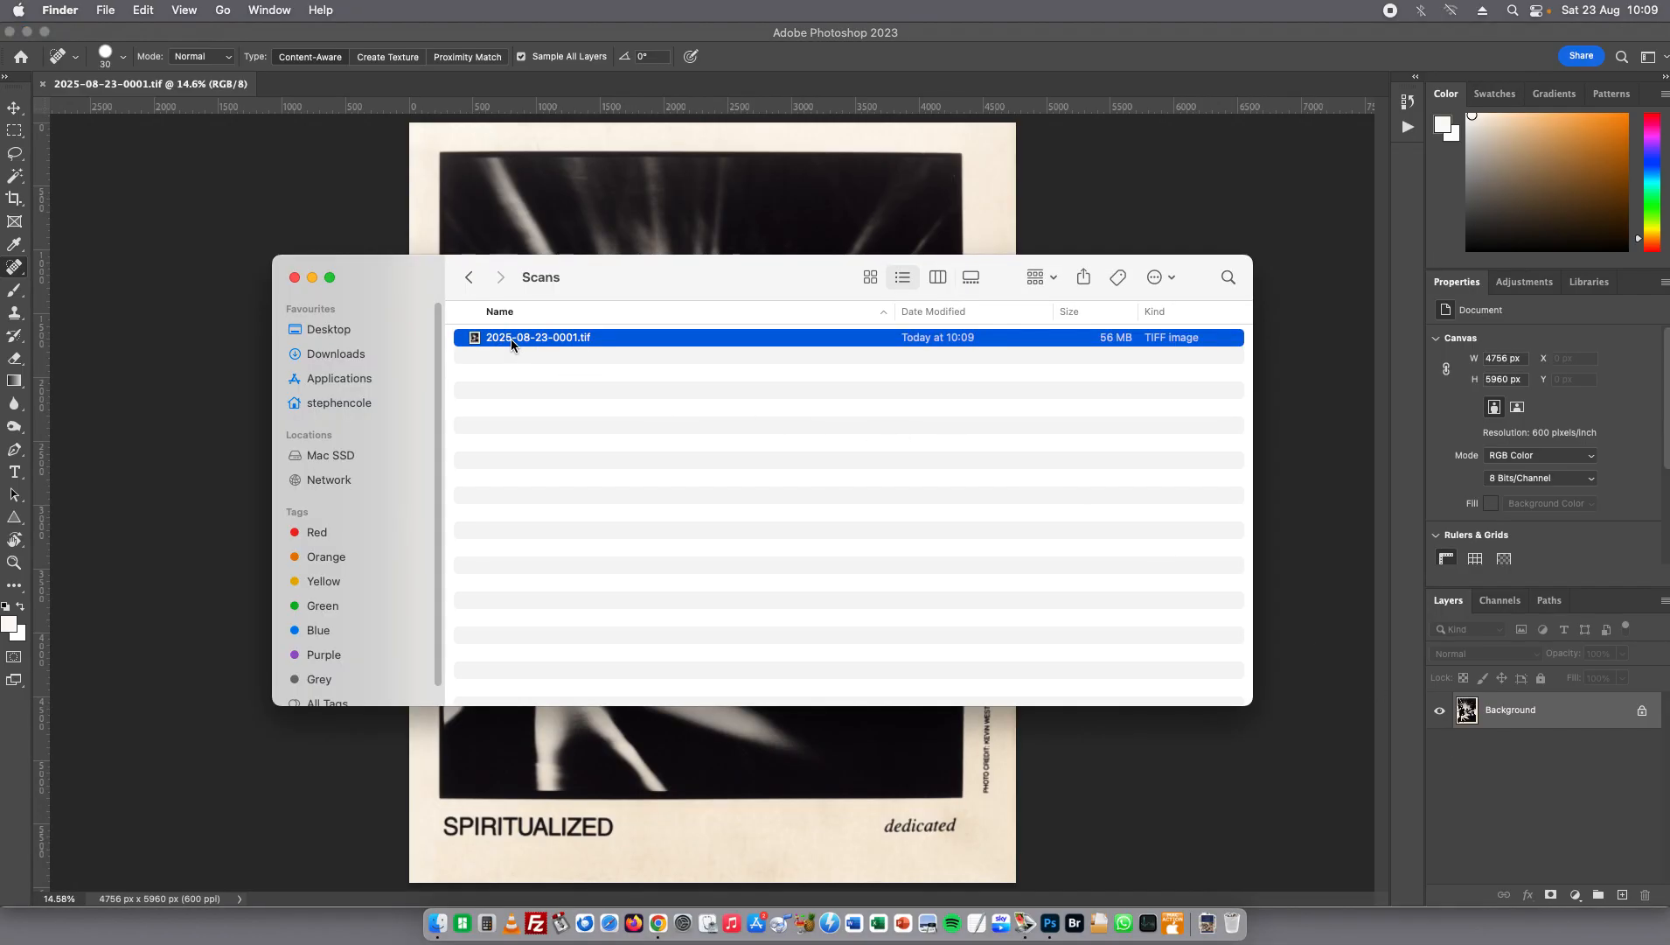
pyautogui.press('Return')
pyautogui.write('Spiritualized 8x10 Promo Photo 1995')
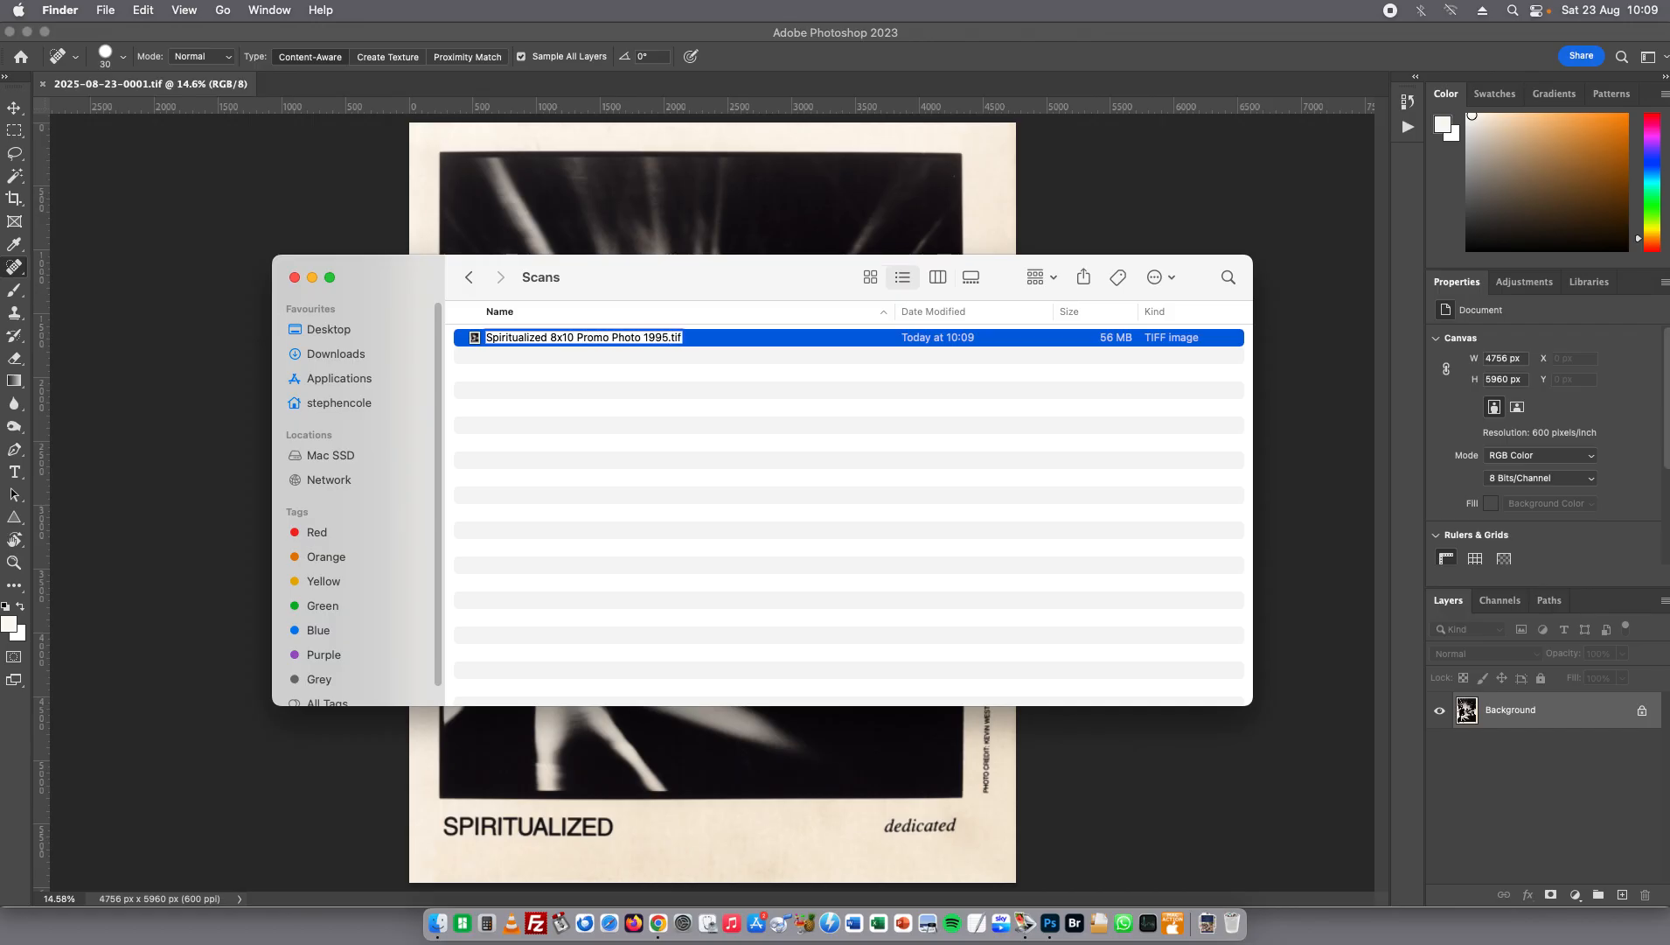
# Read the photo credit on the print in Photoshop, and append the photographer's full name after 1995 in the TIFF's file name in Finder
pyautogui.moveTo(812, 272); pyautogui.dragTo(792, 99)
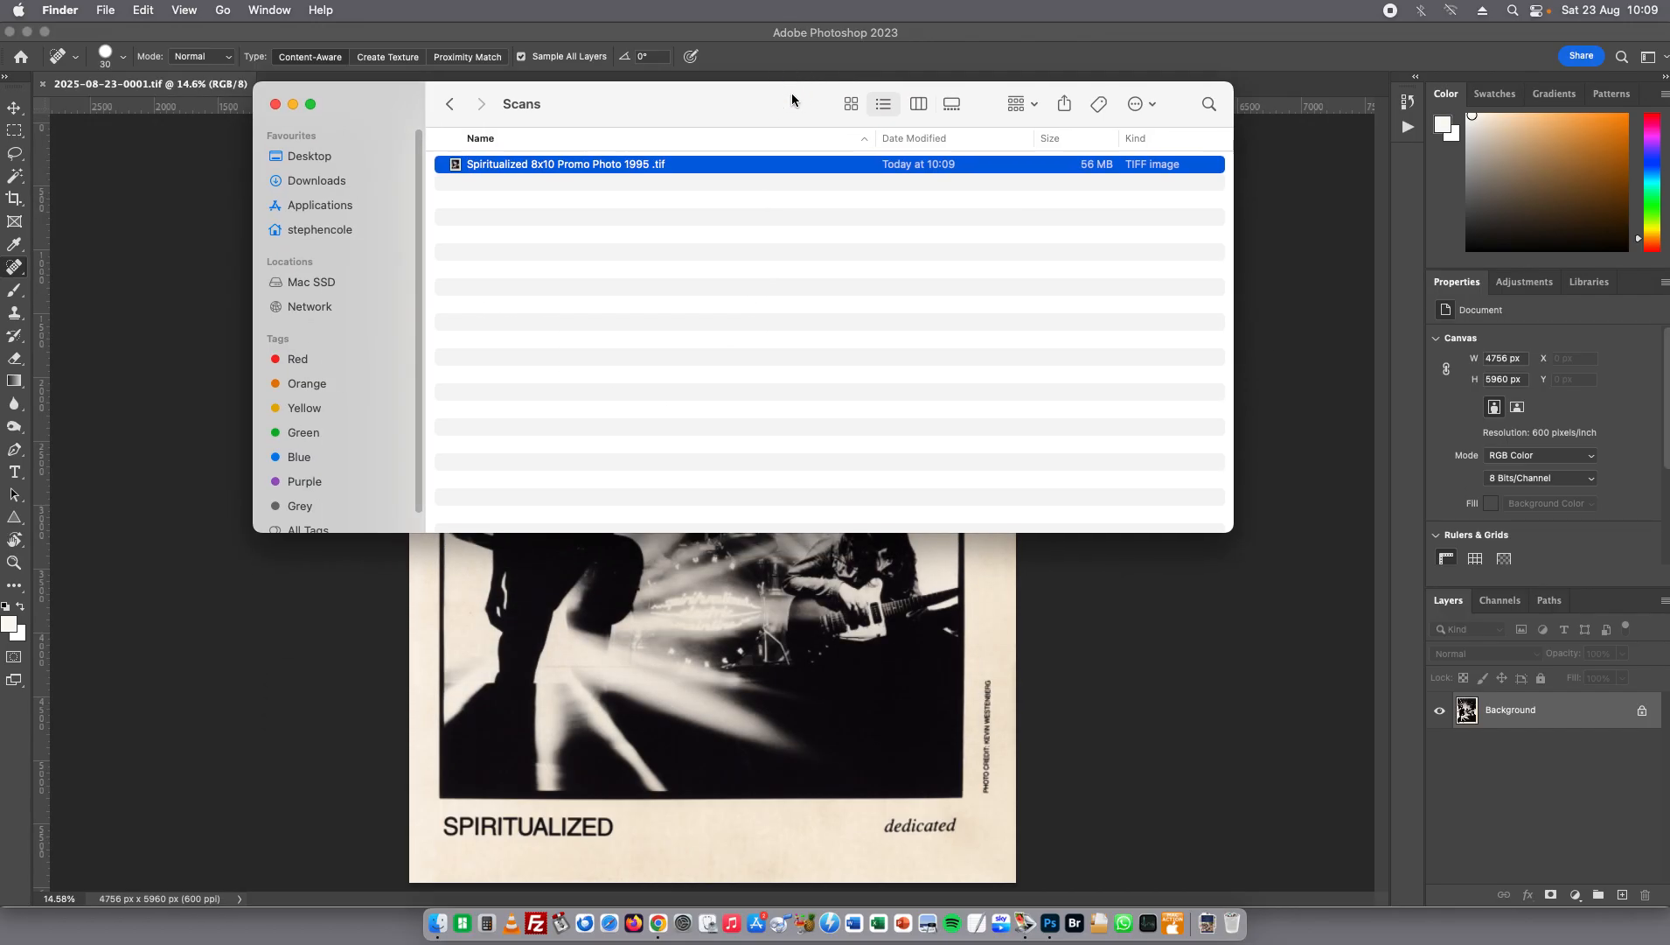
pyautogui.click(991, 720)
pyautogui.press('super+equal')
pyautogui.press('super+equal')
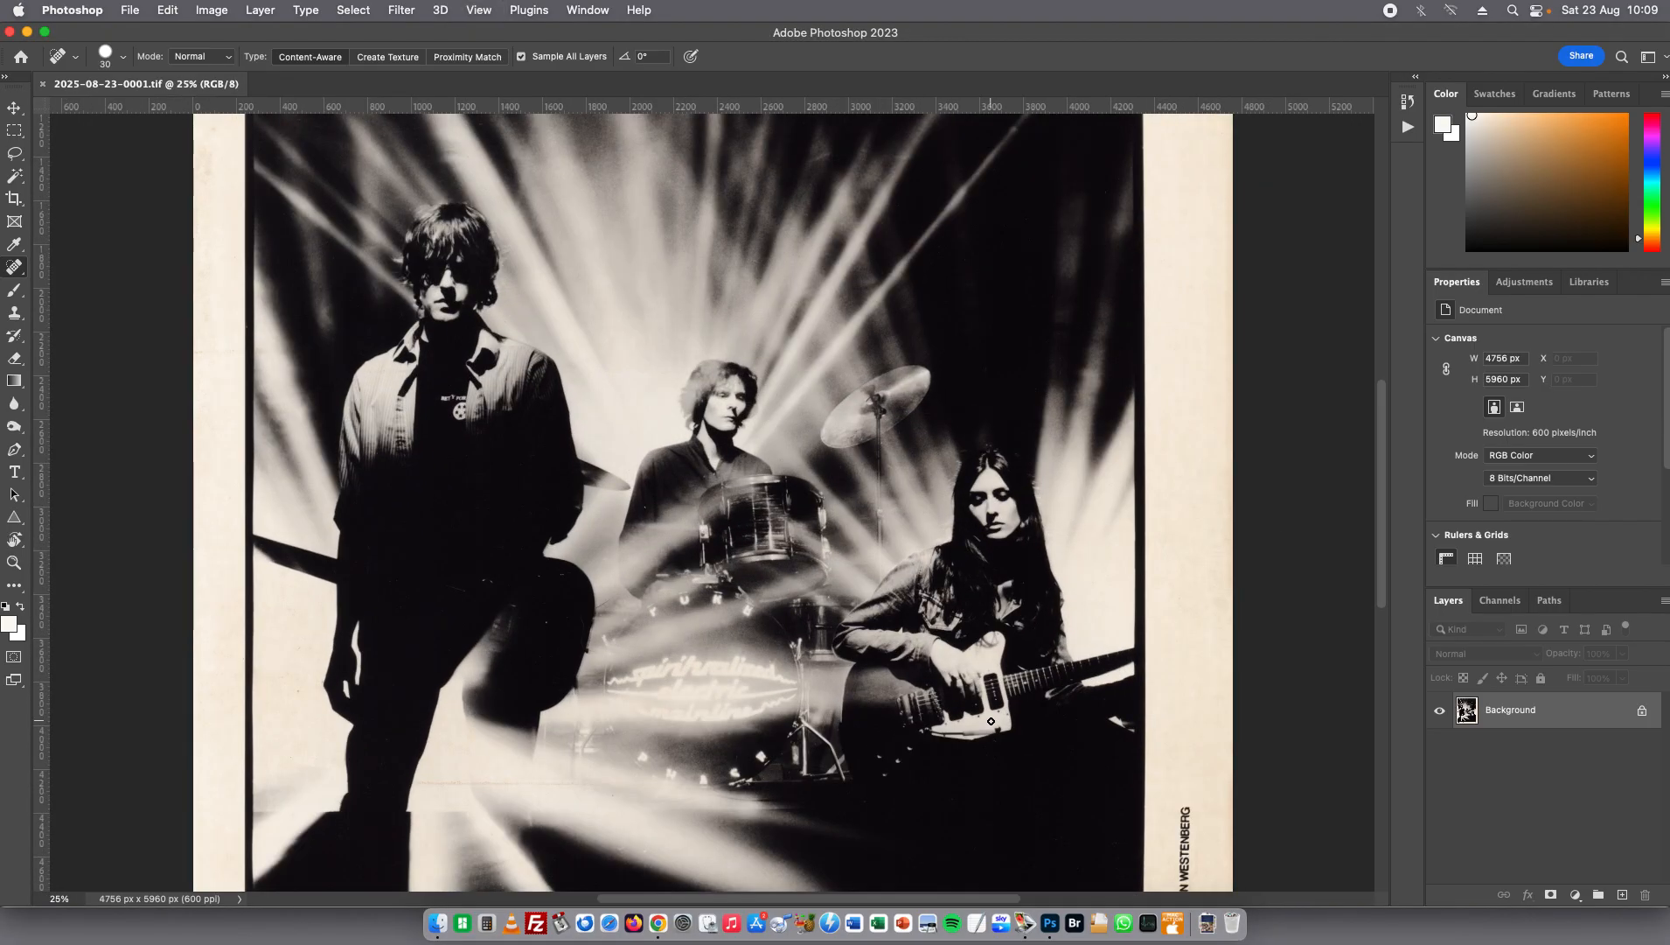
pyautogui.scroll(-2, 1164, 685)
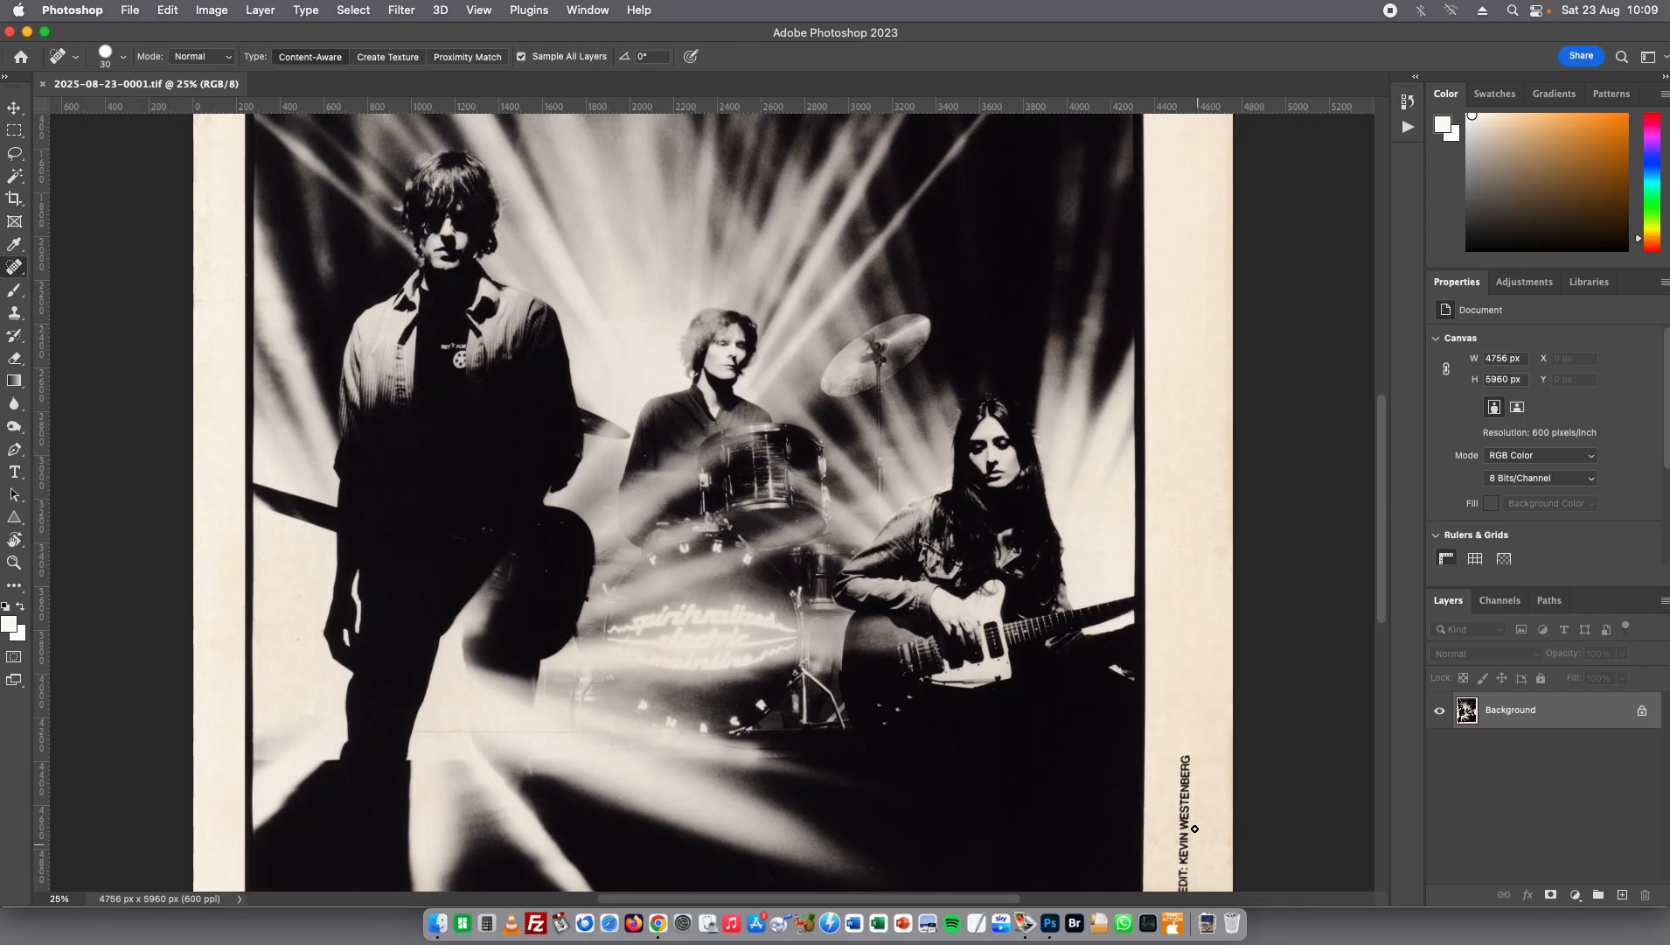
pyautogui.press('super+Tab')
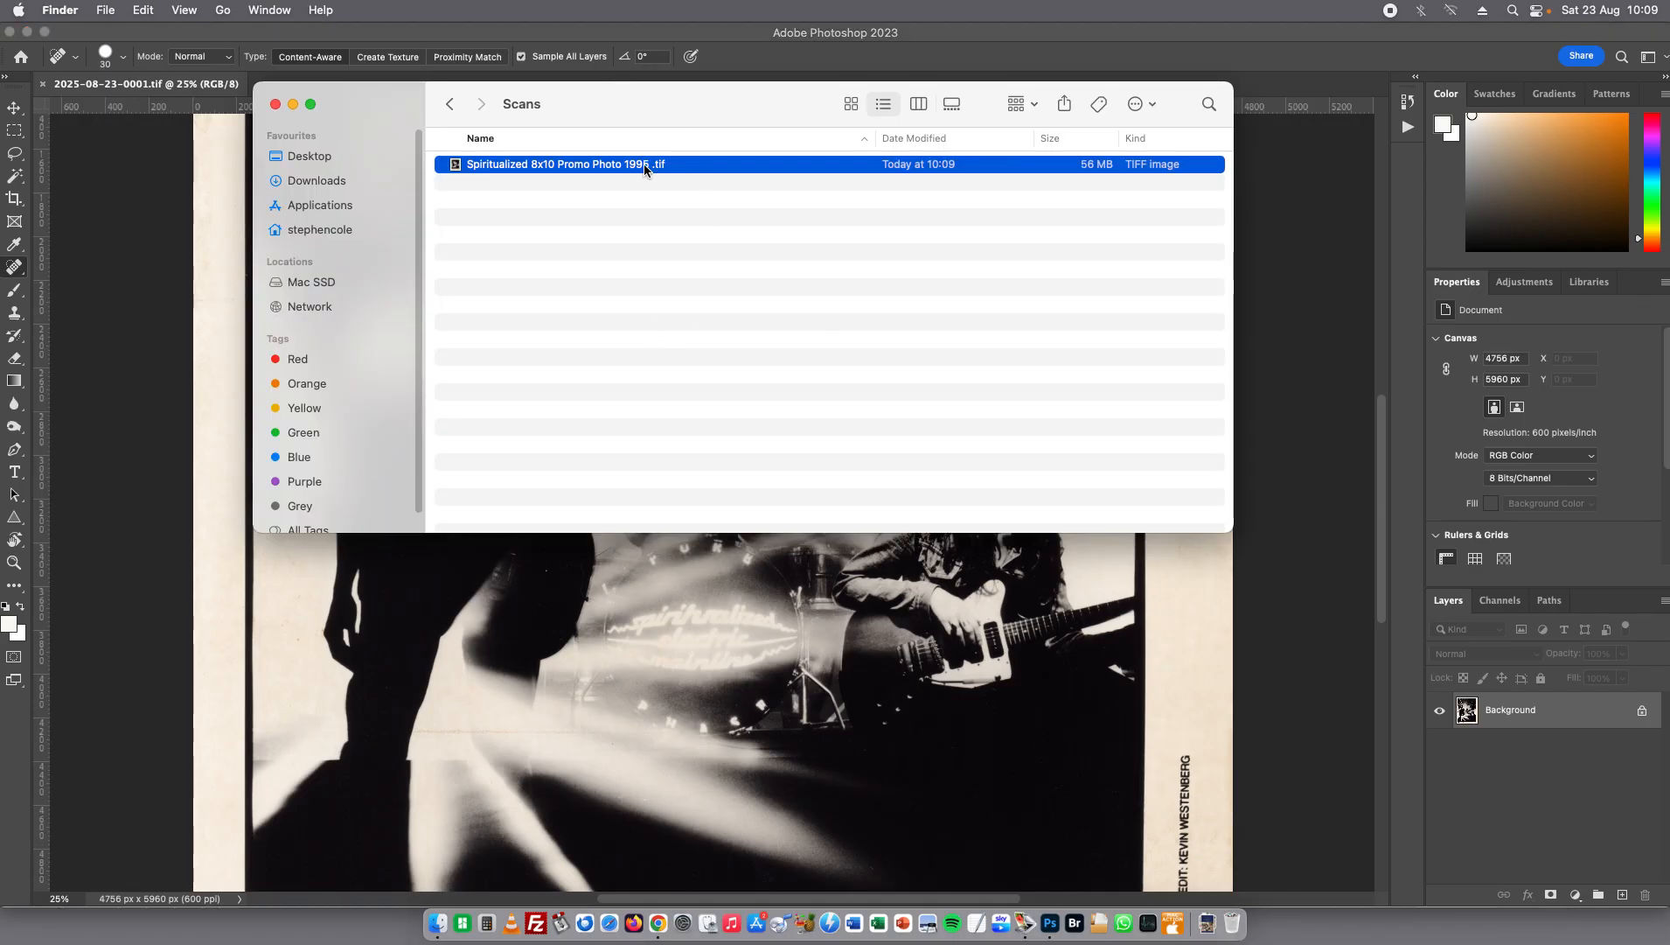
pyautogui.click(651, 165)
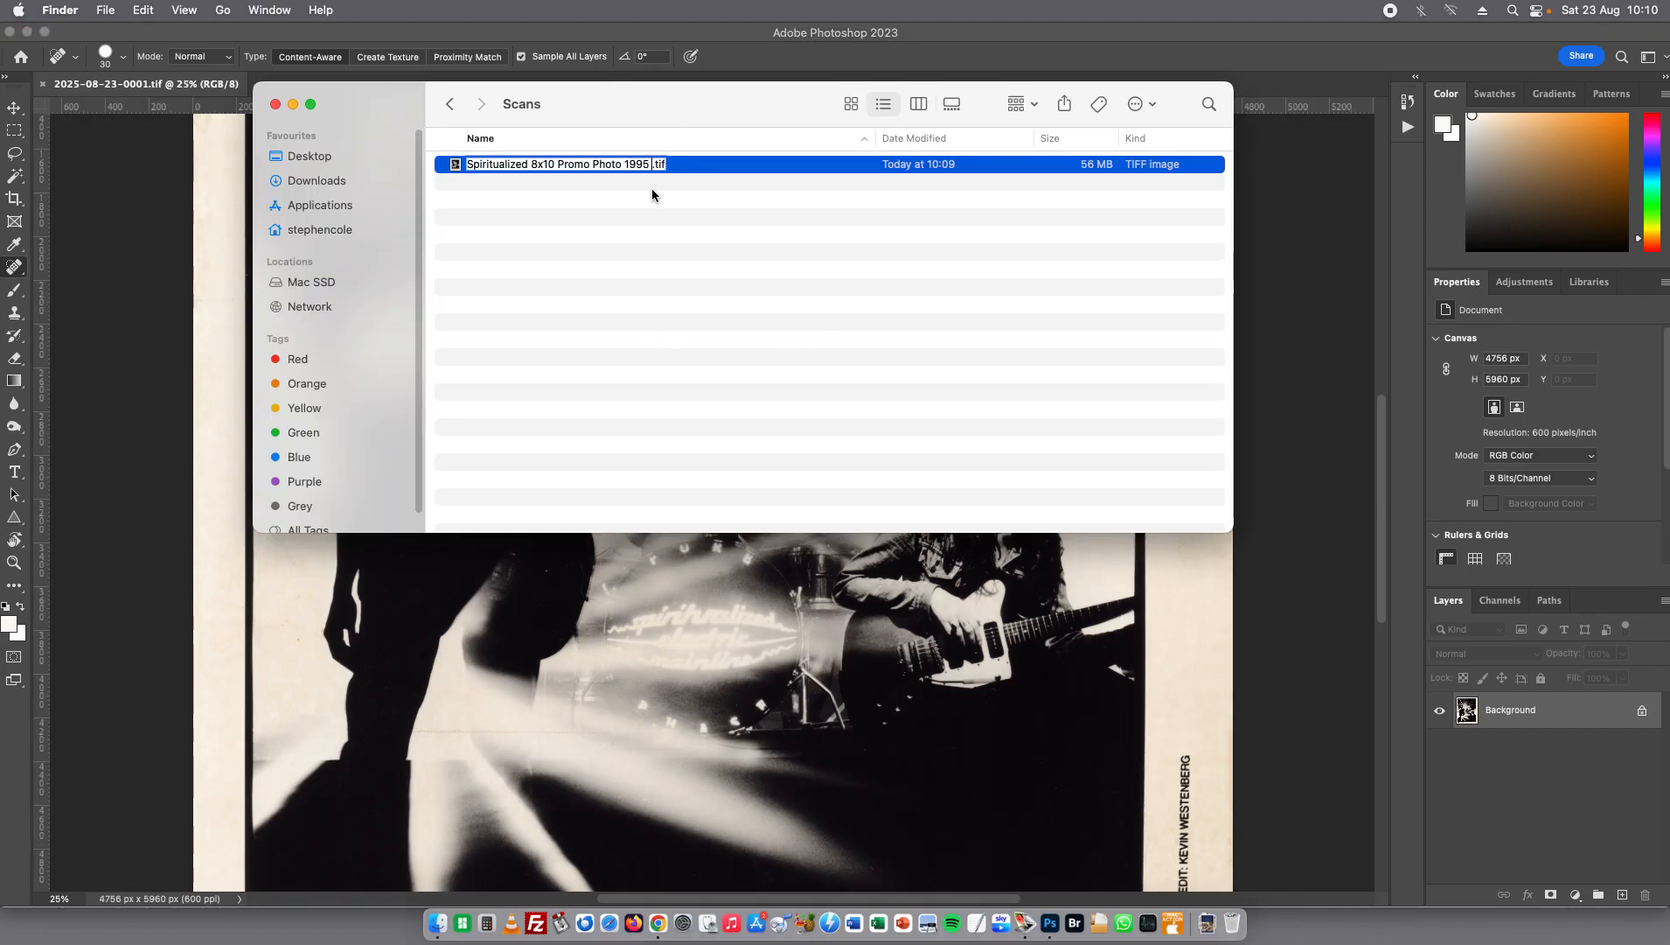
pyautogui.write('Kevin West')
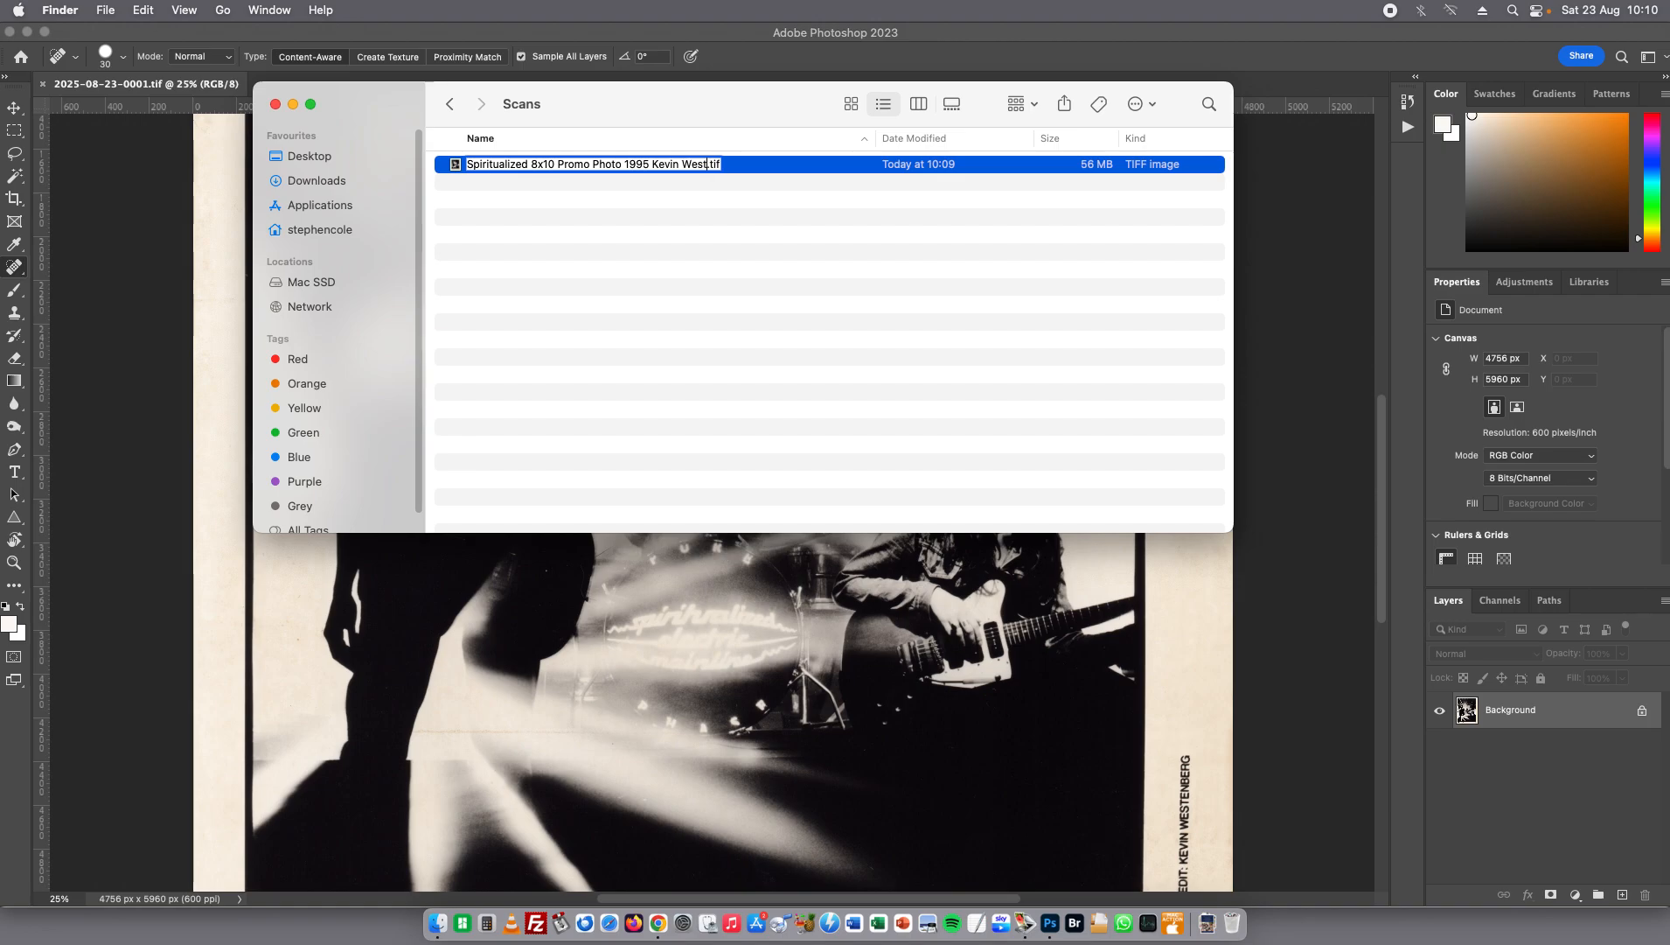
pyautogui.write('enberg')
pyautogui.press('Return')
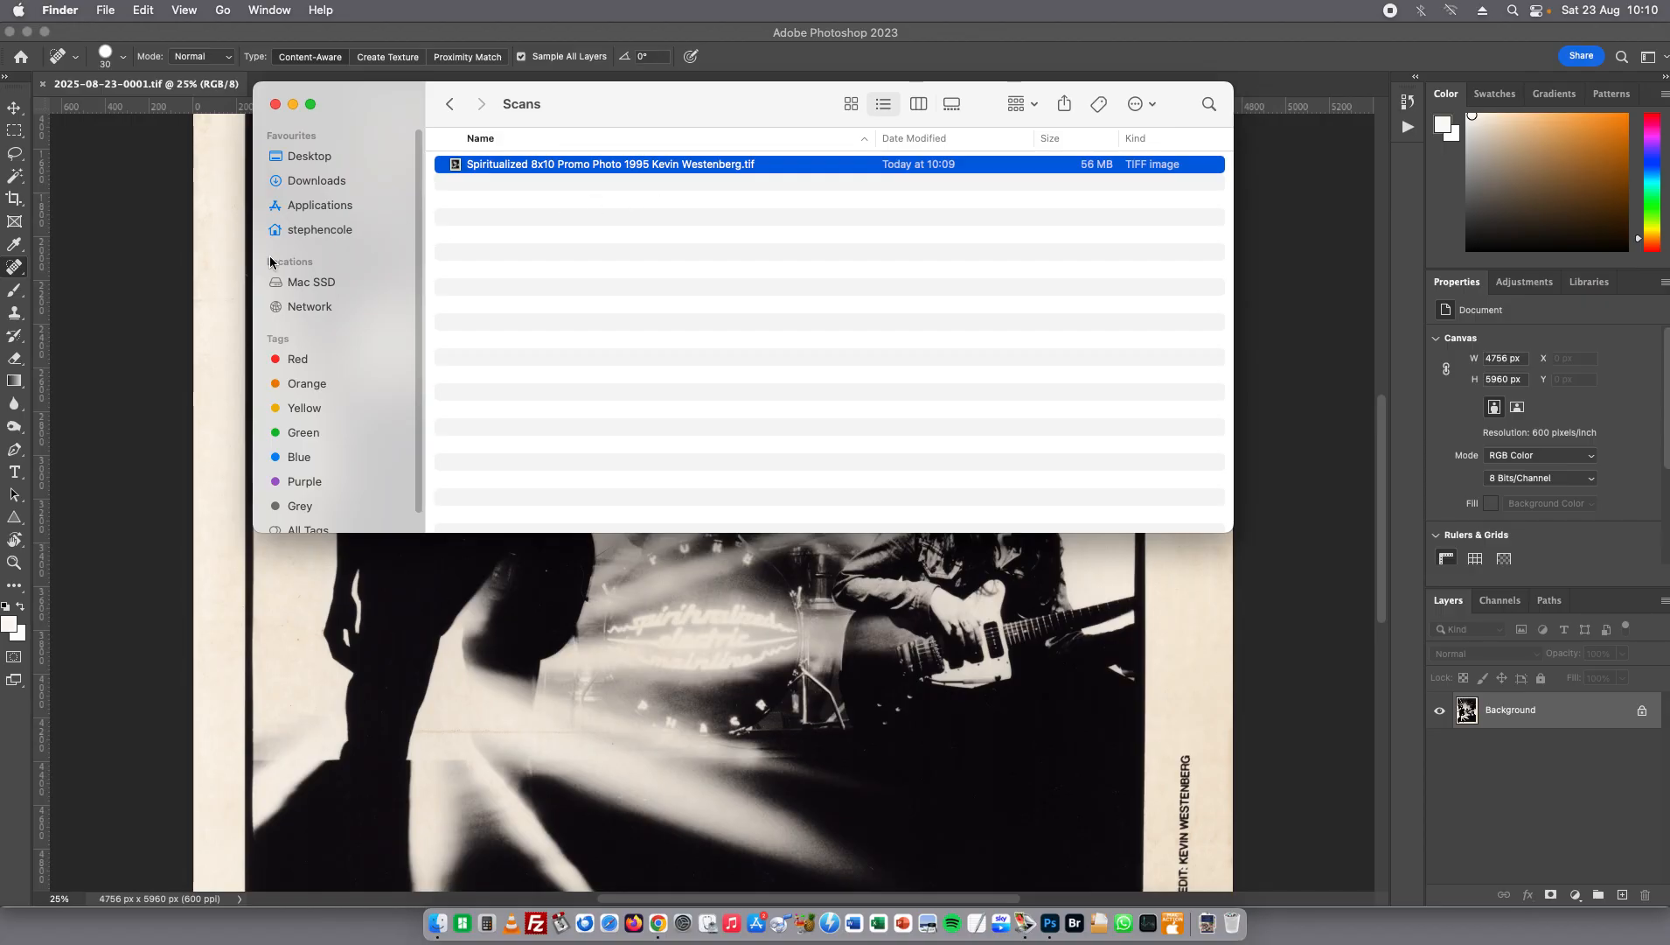
# Switch back to Photoshop and examine the finished print from its upper border down to the photo credit at 25% zoom
pyautogui.click(421, 355)
pyautogui.scroll(5, 421, 355)
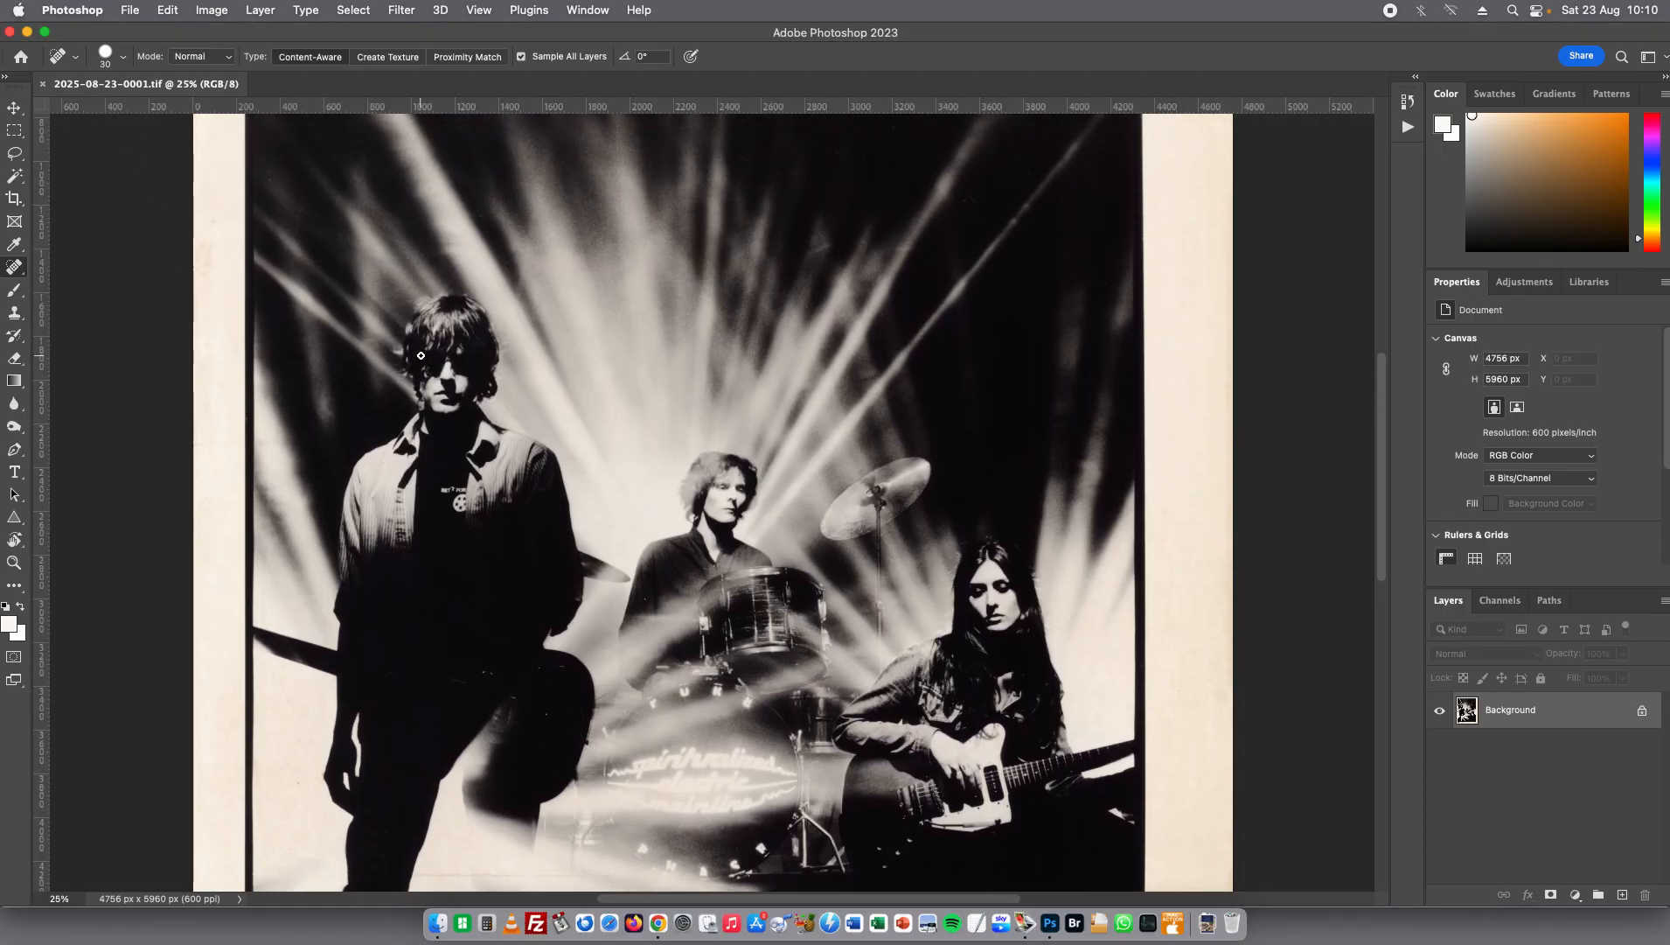
pyautogui.scroll(3, 420, 355)
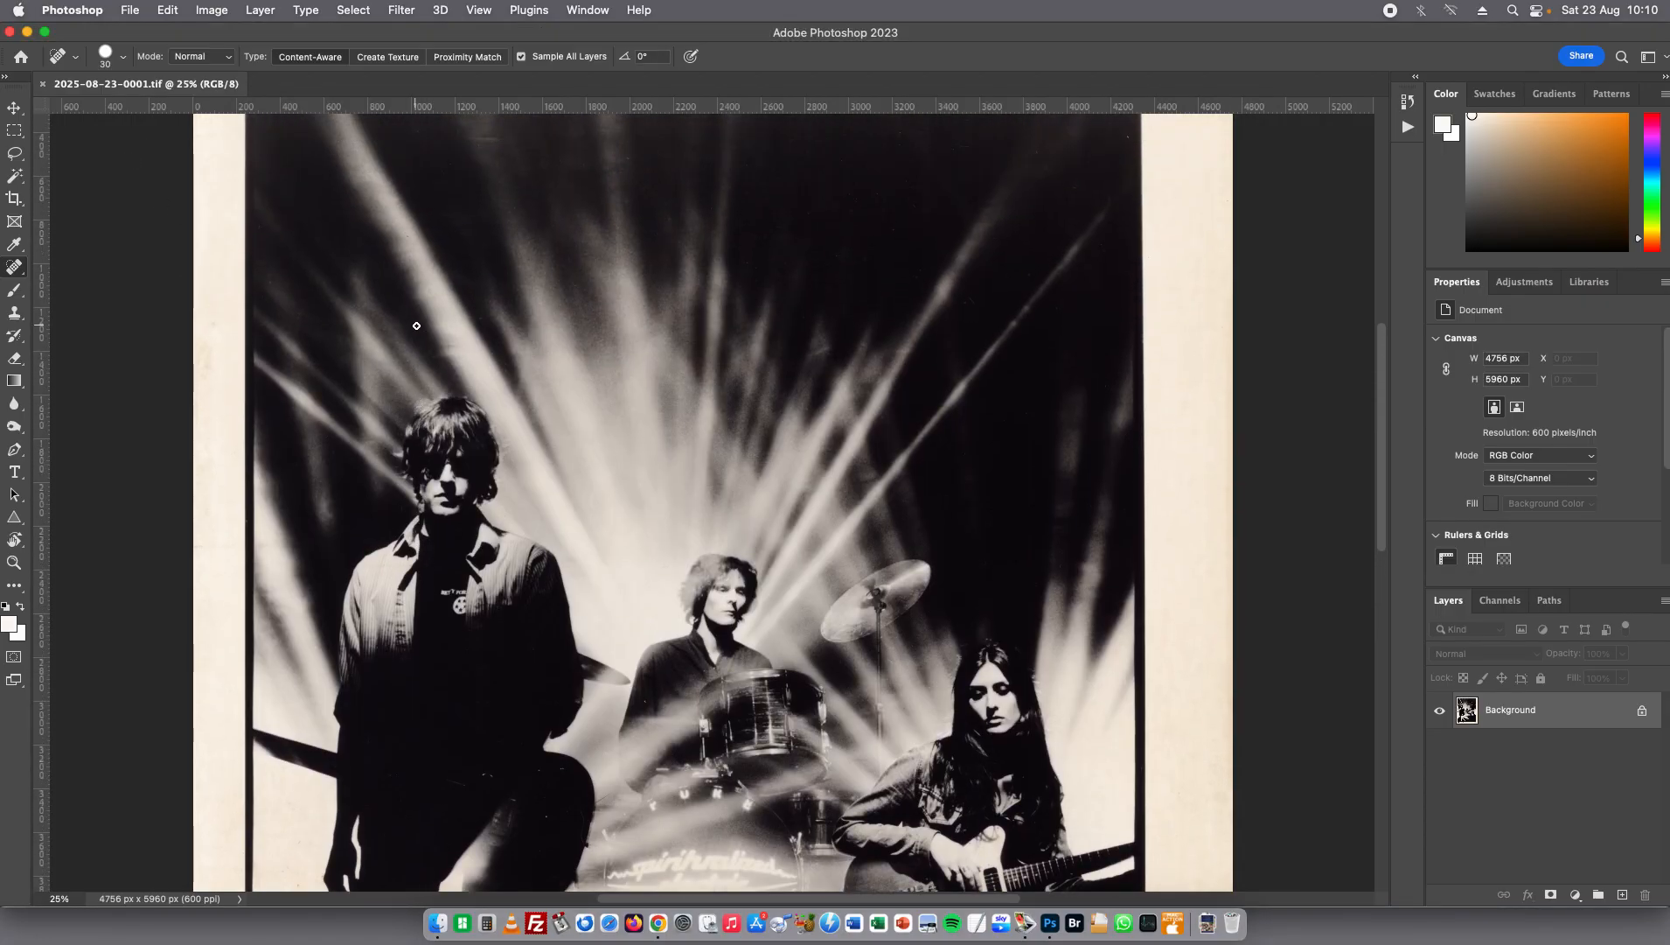
pyautogui.scroll(4, 397, 303)
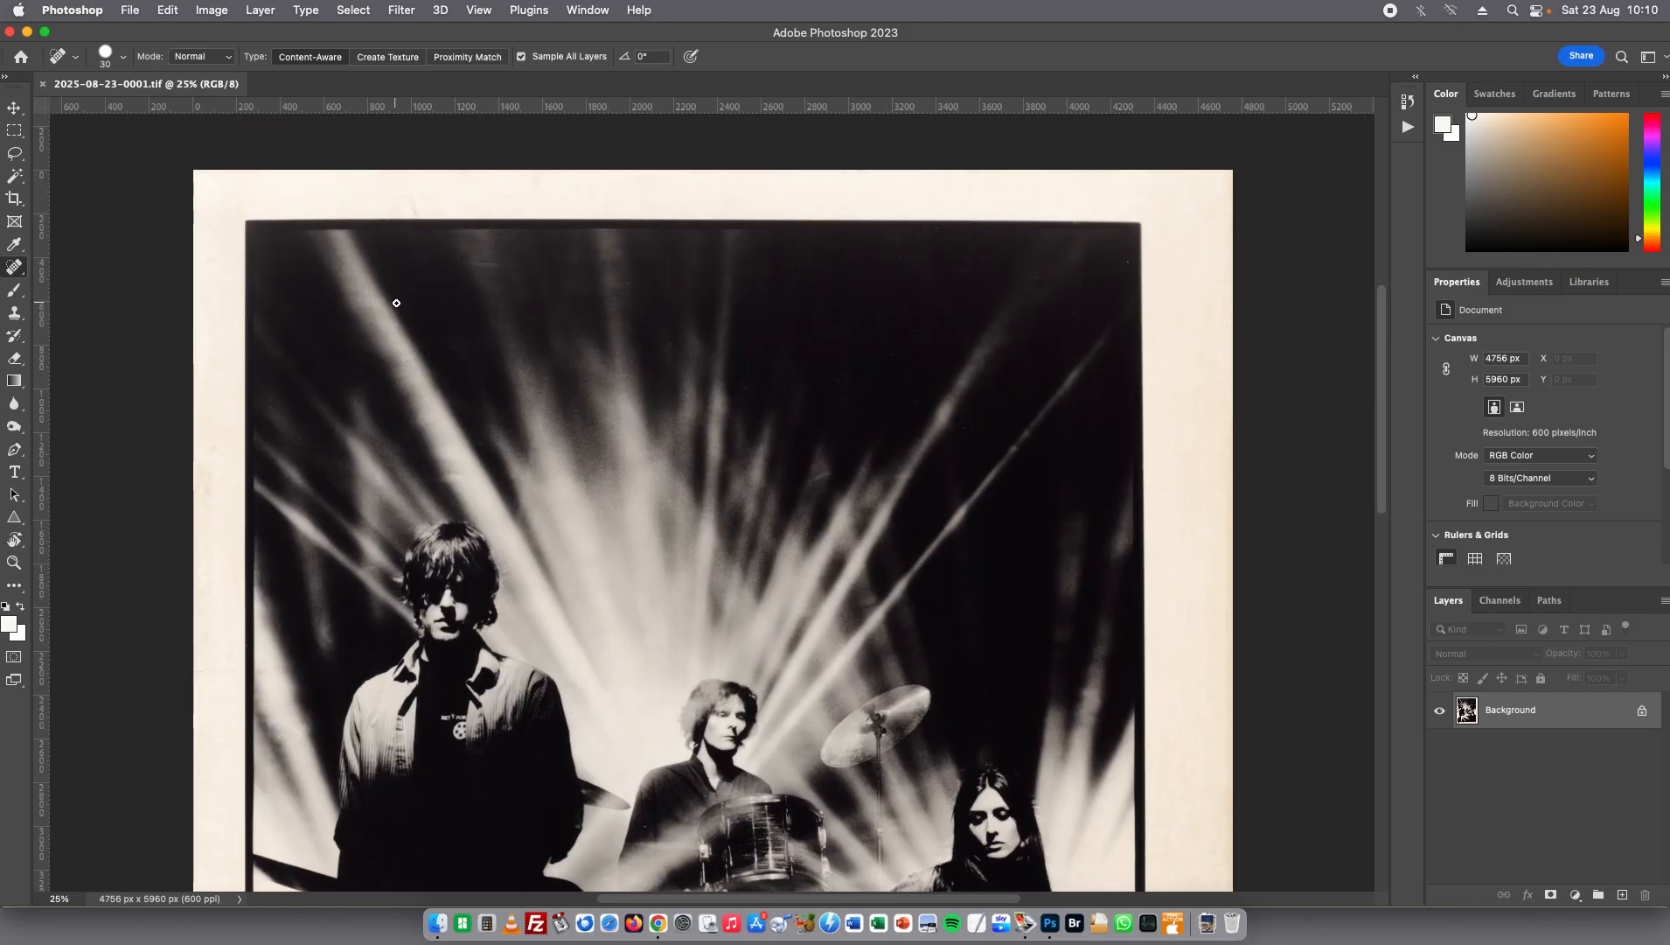
pyautogui.scroll(-17, 396, 302)
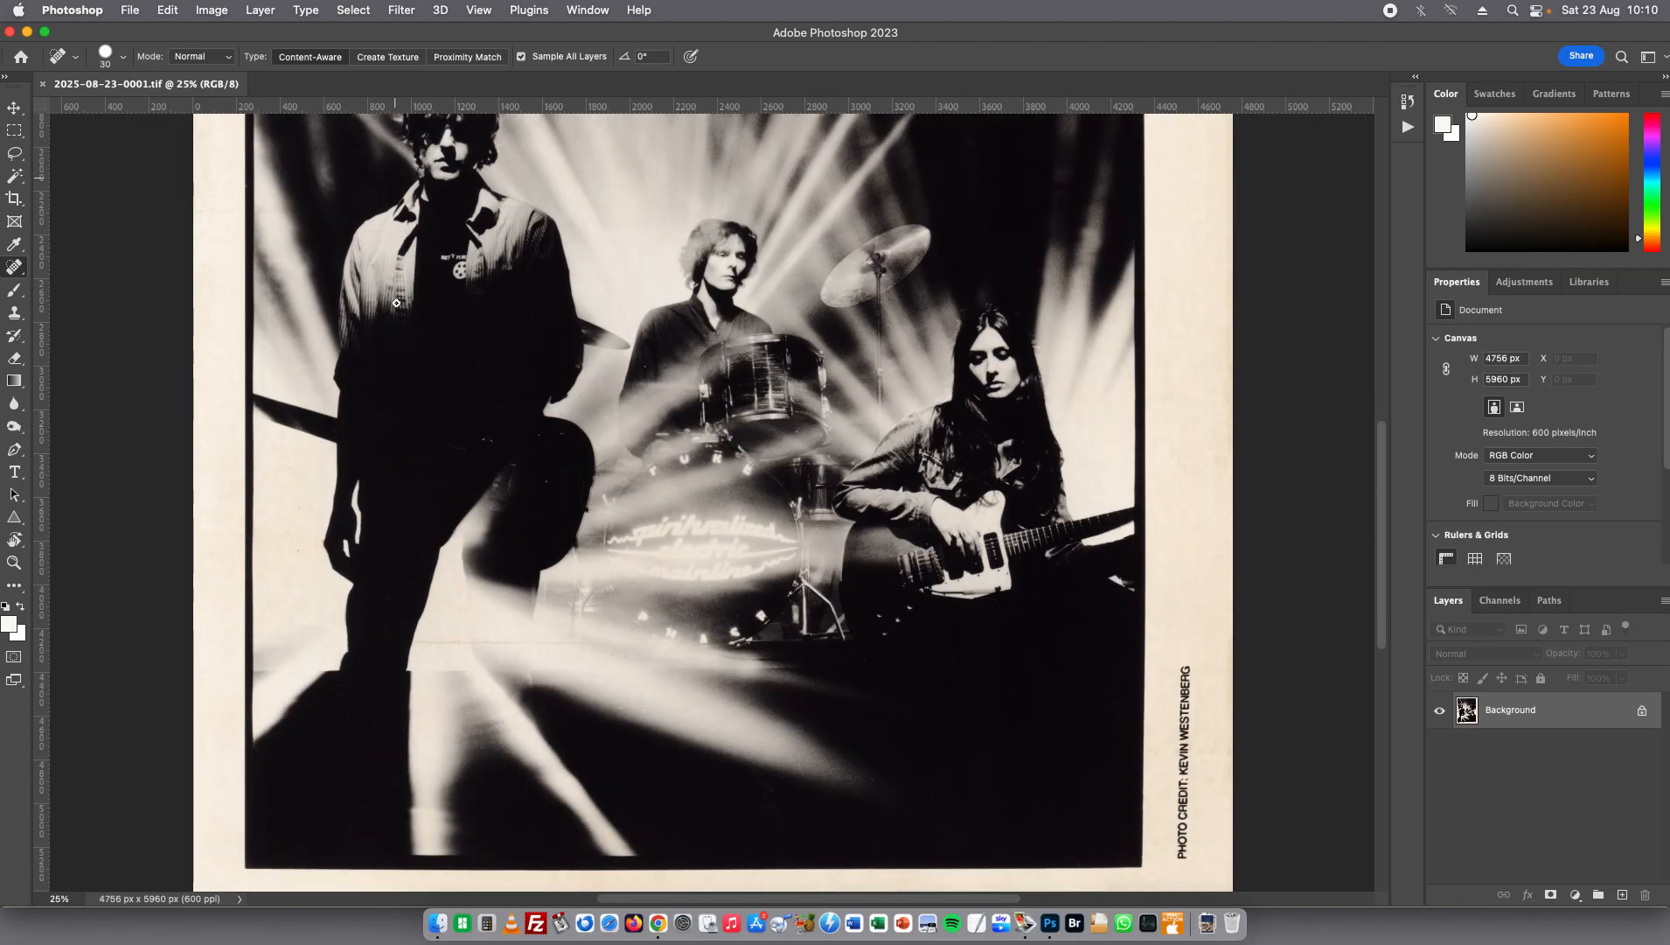
pyautogui.scroll(10, 396, 303)
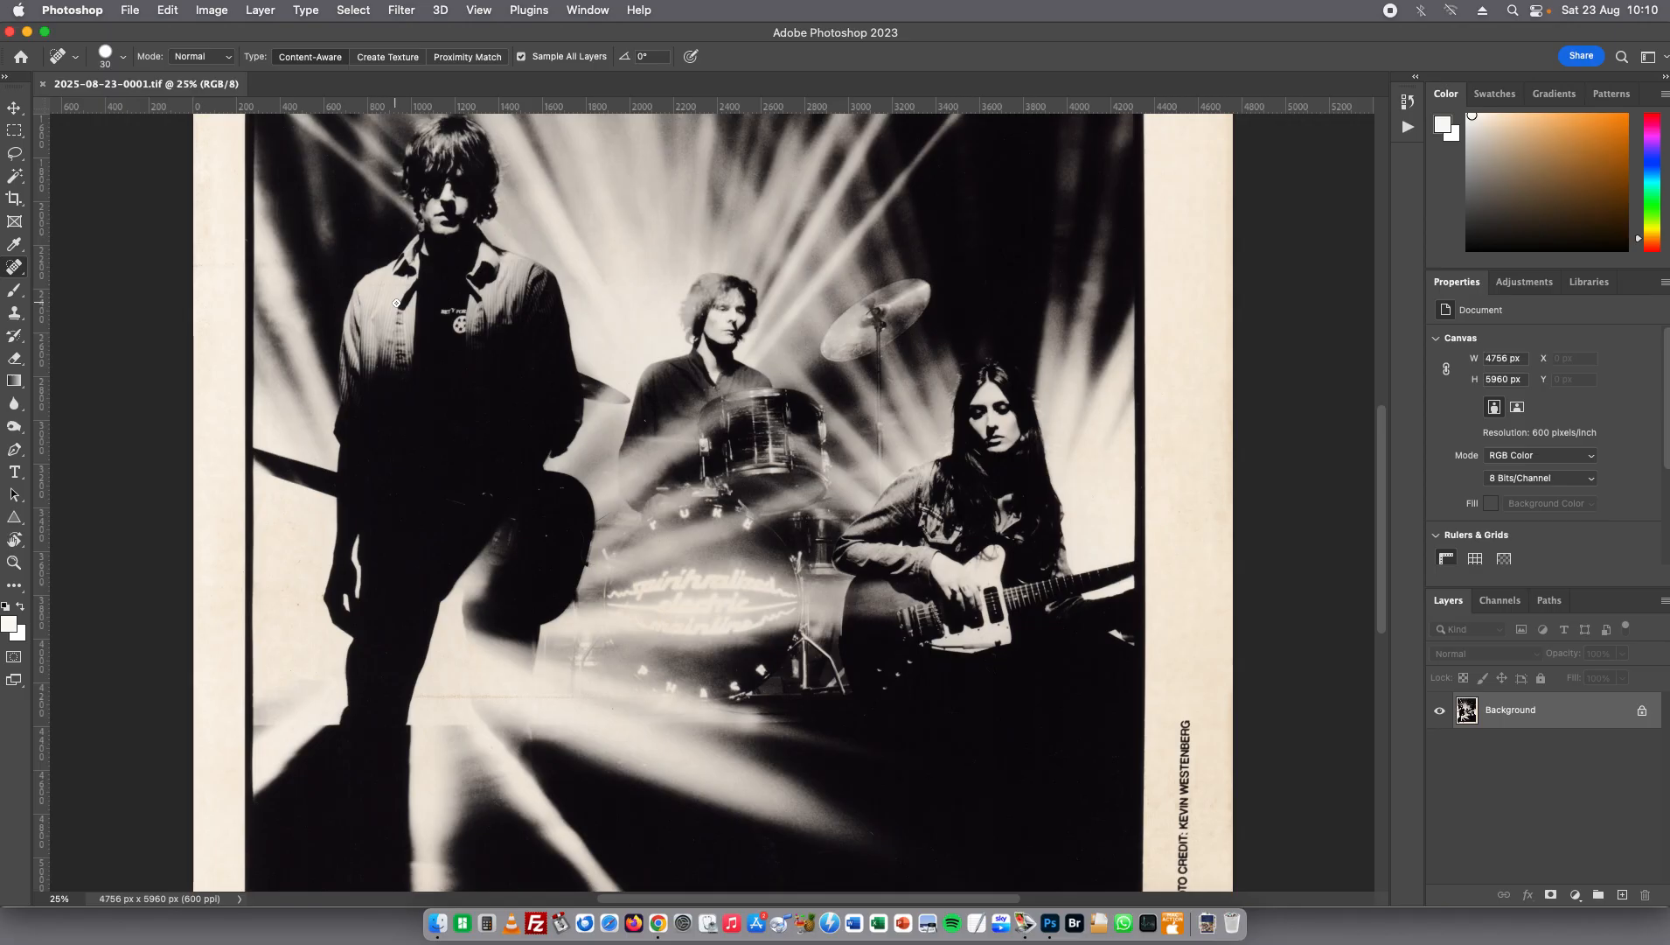
pyautogui.scroll(2, 396, 303)
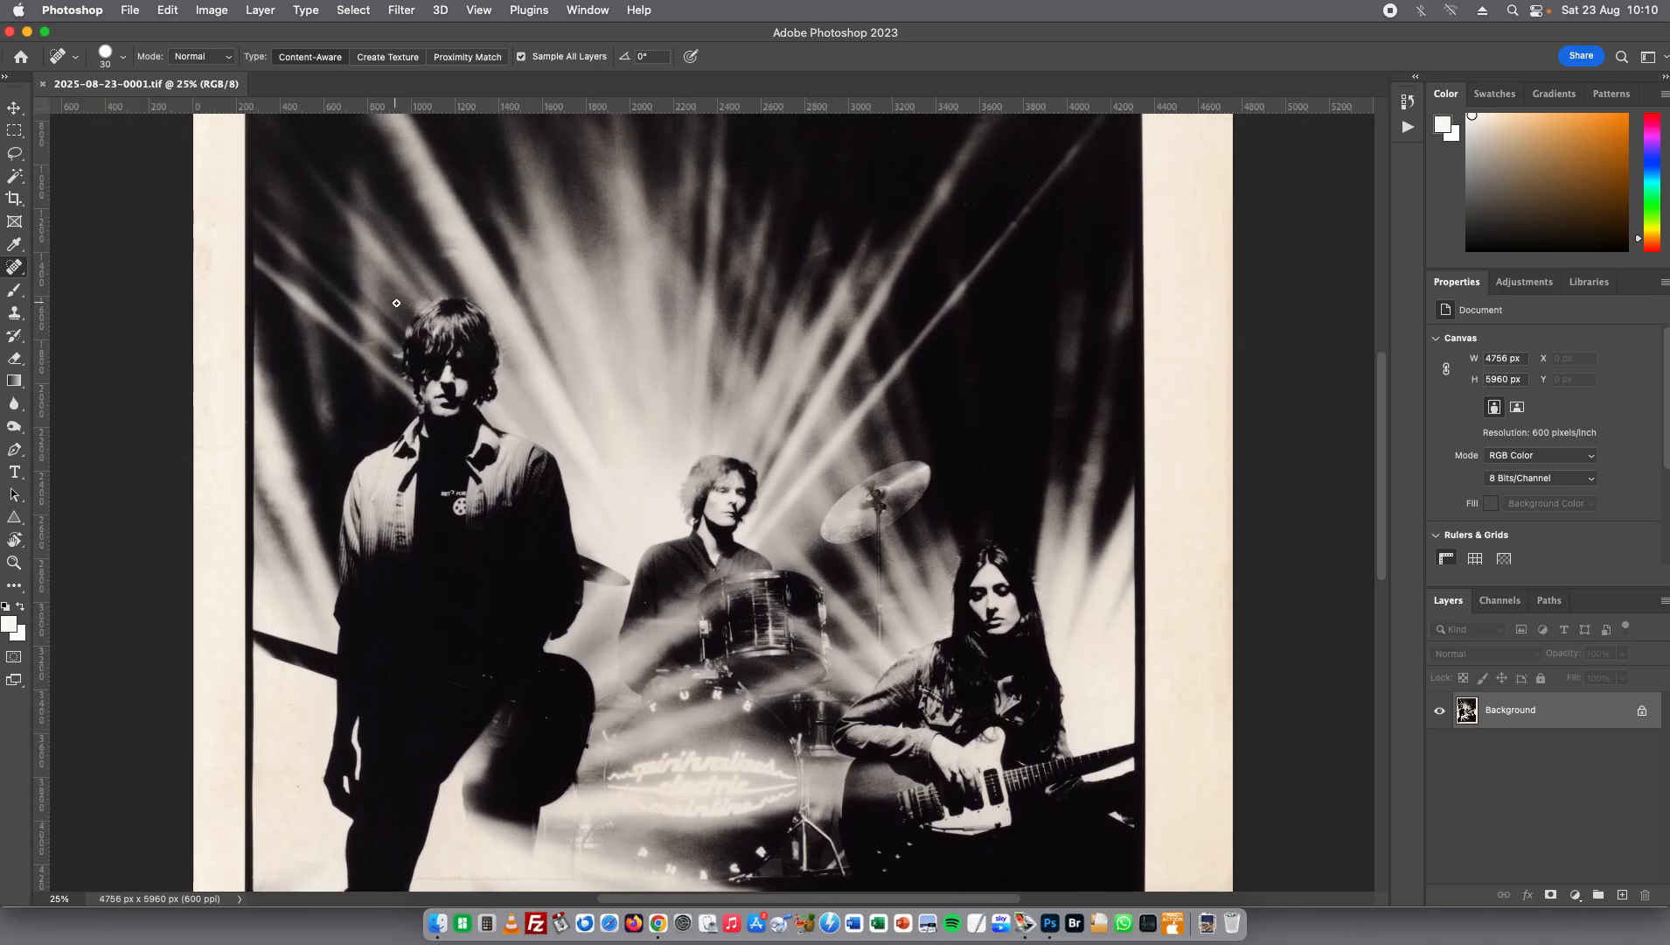